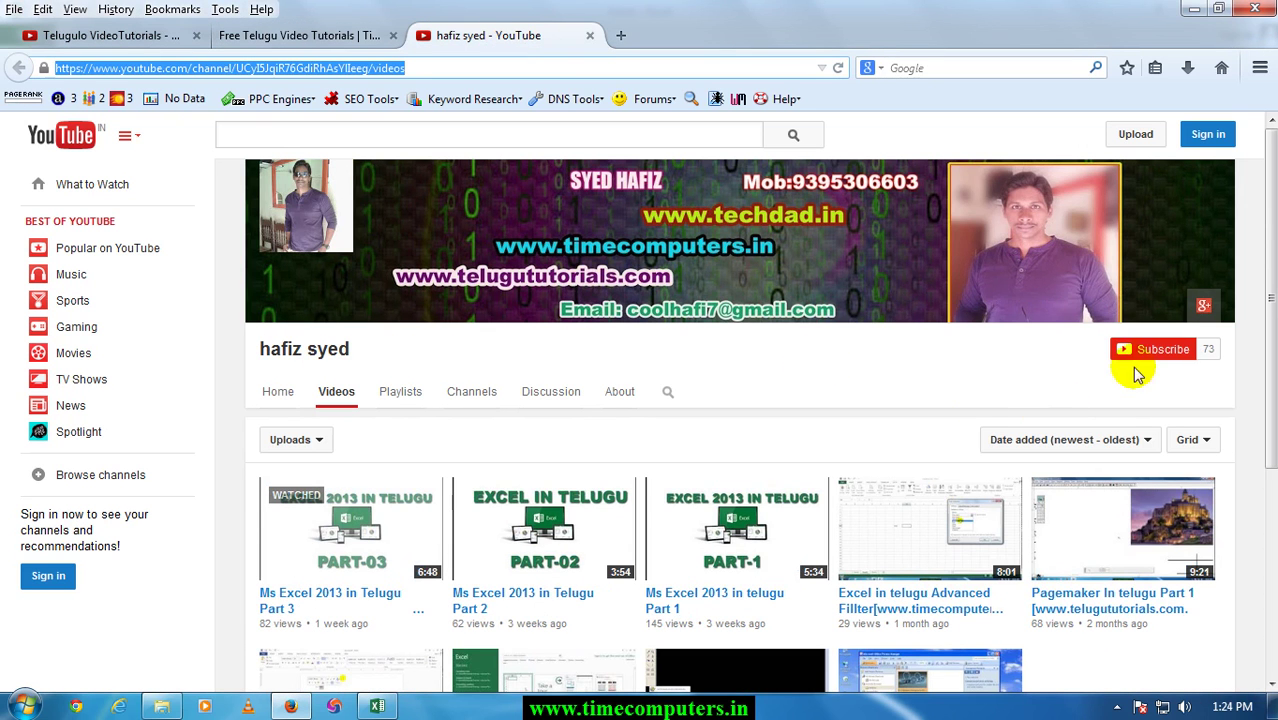
Step: Go to the Free Telugu Video Tutorials tab in Firefox, then bring up the times workbook in Excel
{"action": "left_click", "coordinate": [328, 36]}
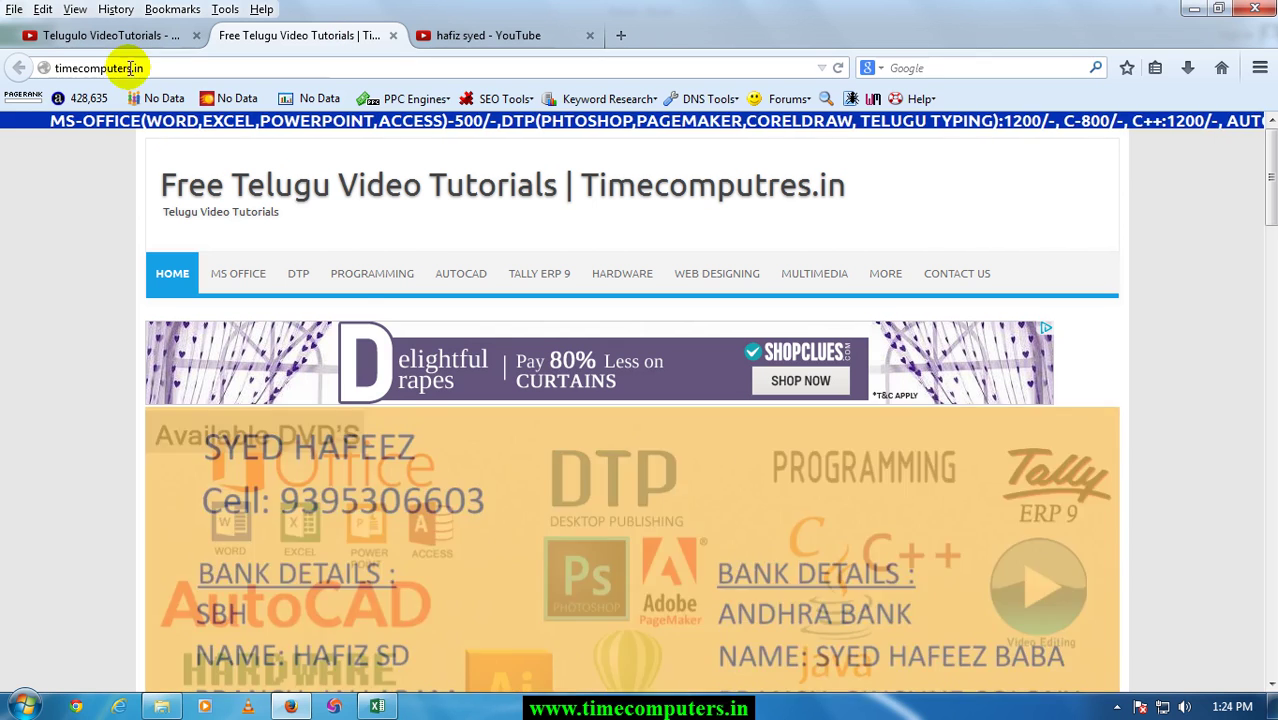
{"action": "left_click", "coordinate": [377, 706]}
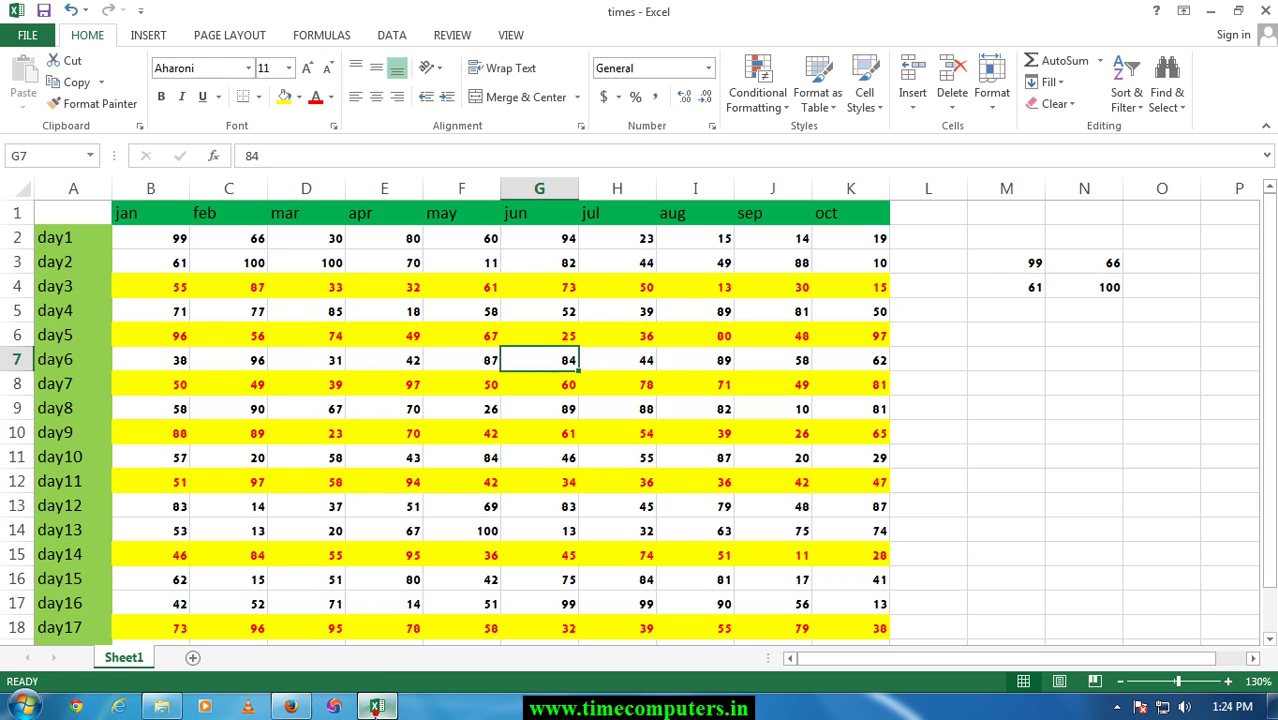
Step: Select B4:K6, the day3–day5 values for jan through oct, and open the font list
{"action": "left_click", "coordinate": [372, 483]}
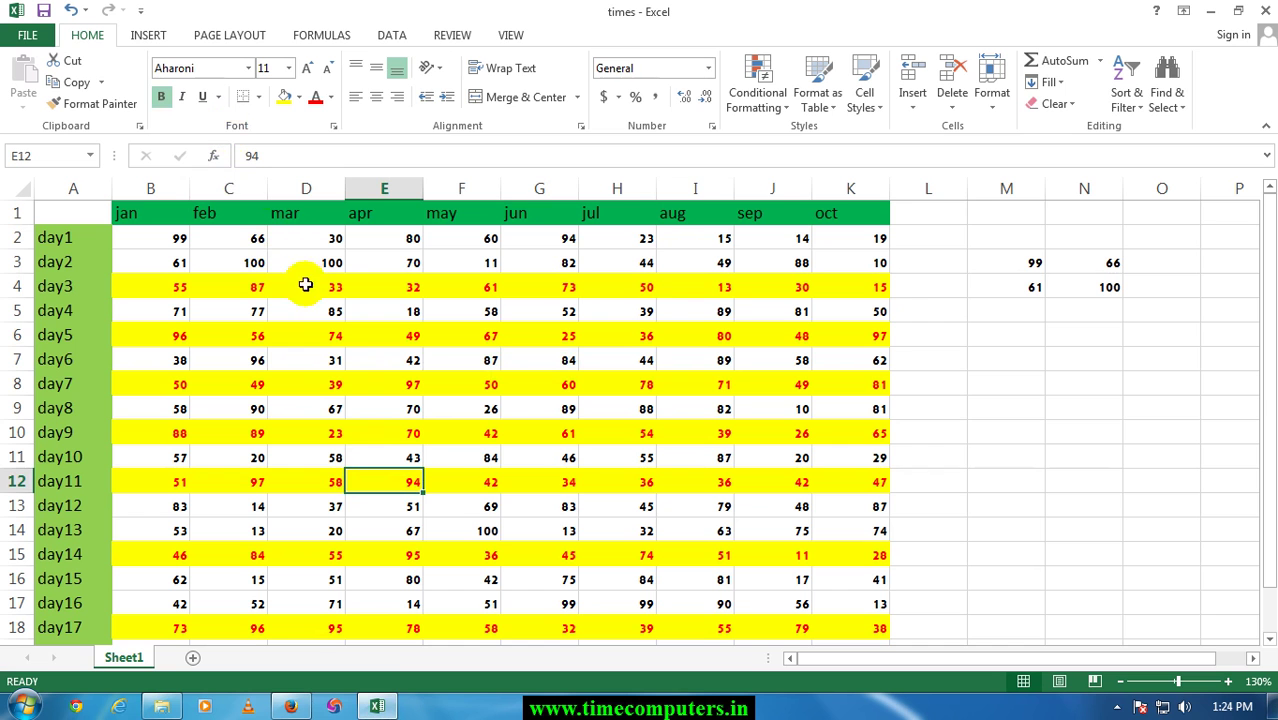
{"action": "left_click", "coordinate": [362, 356]}
{"action": "left_click", "coordinate": [348, 337]}
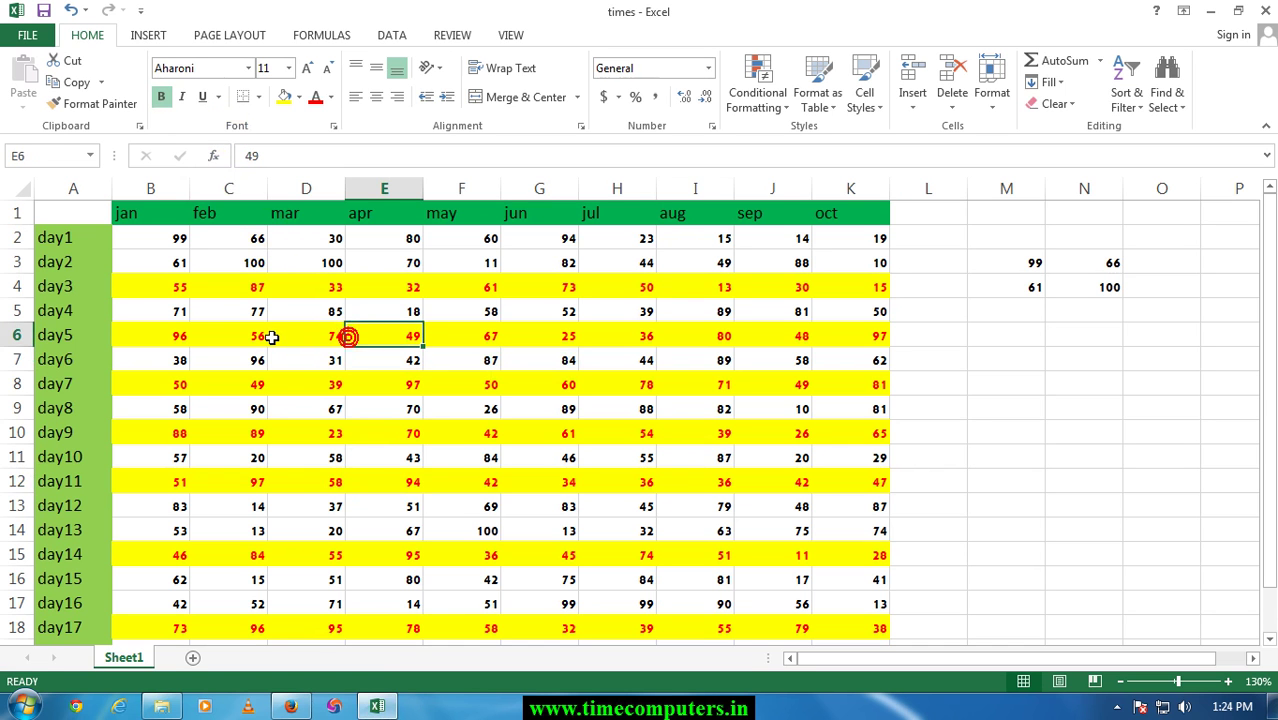
{"action": "left_click_drag", "start_coordinate": [165, 290], "coordinate": [843, 328]}
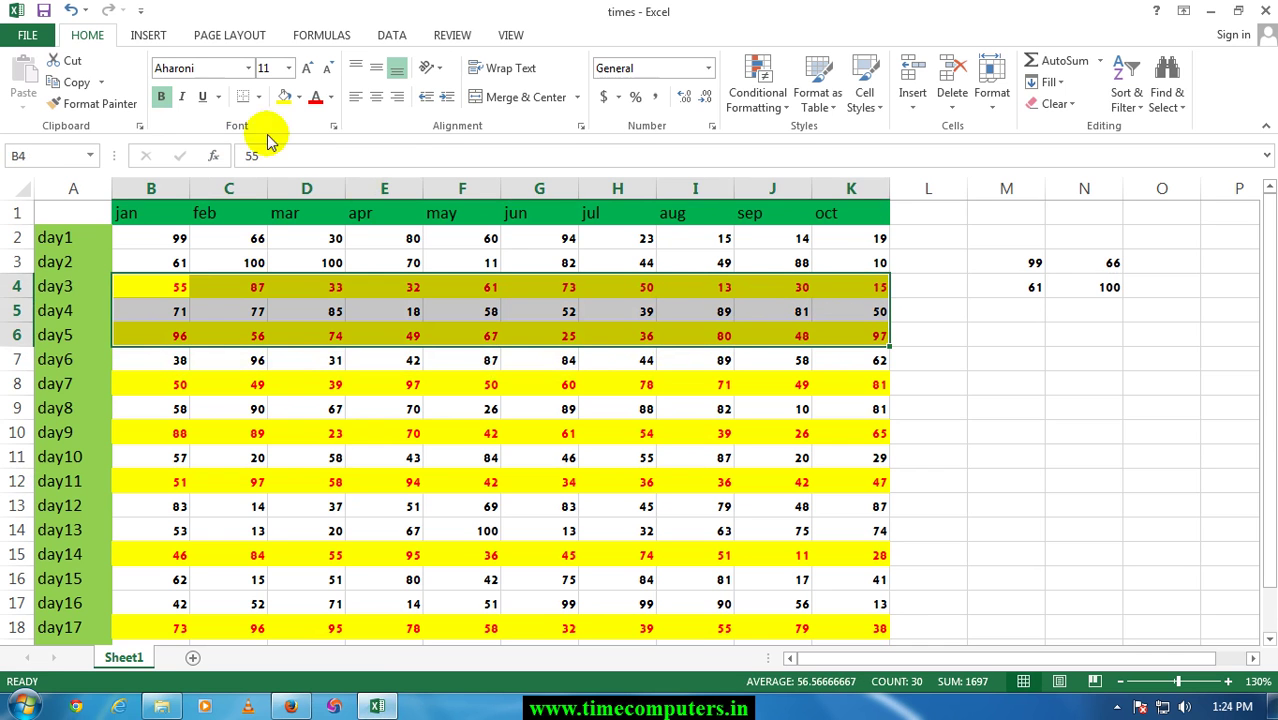
{"action": "left_click", "coordinate": [248, 68]}
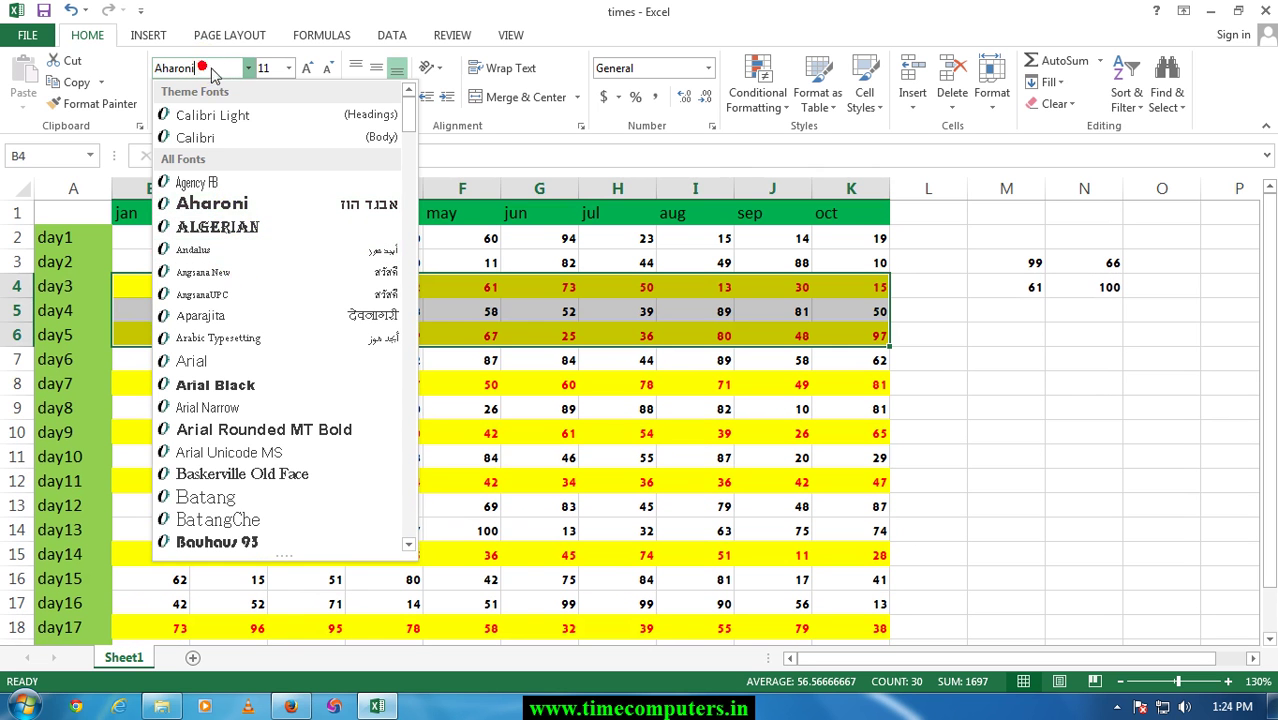
{"action": "left_click", "coordinate": [650, 388]}
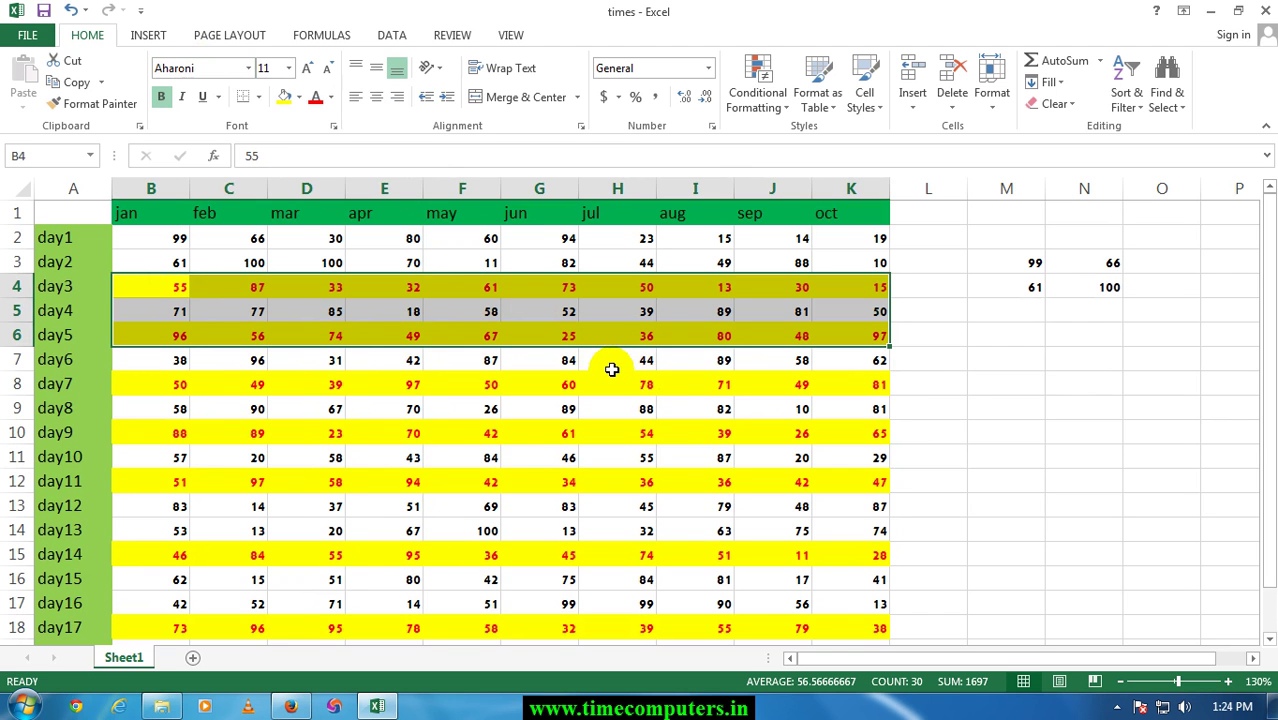
{"action": "left_click", "coordinate": [196, 72]}
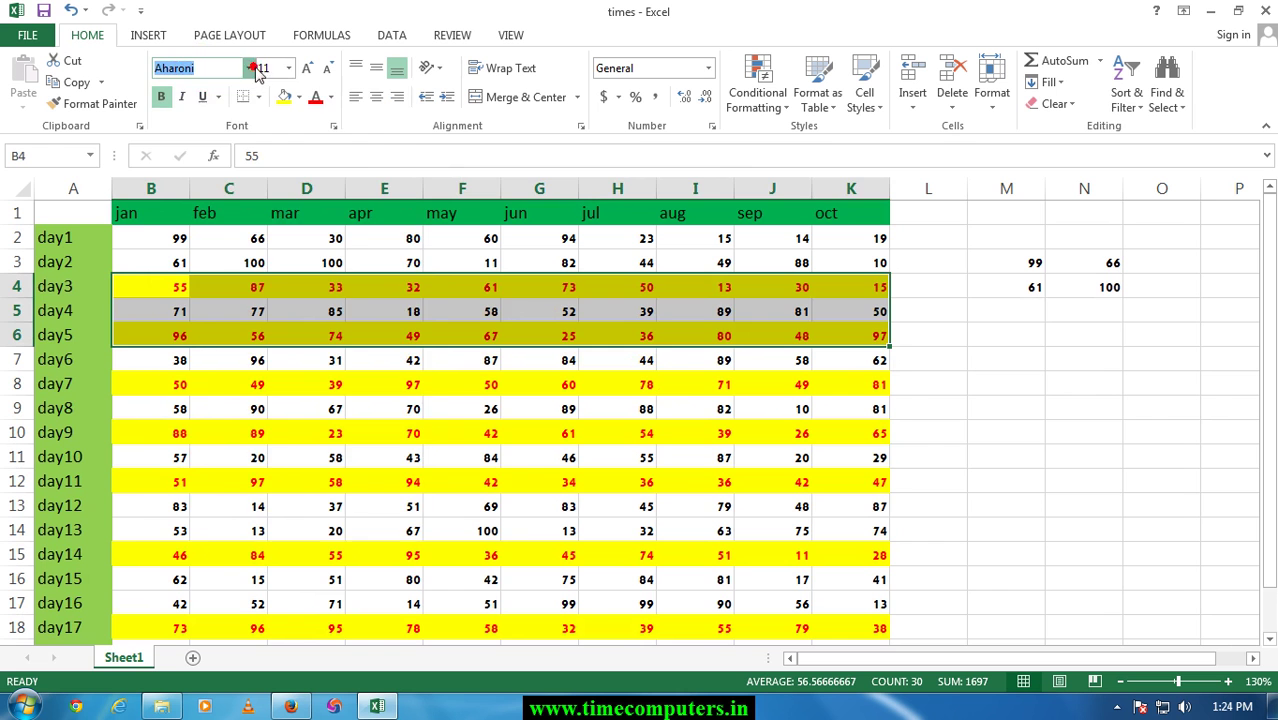
{"action": "left_click", "coordinate": [250, 68]}
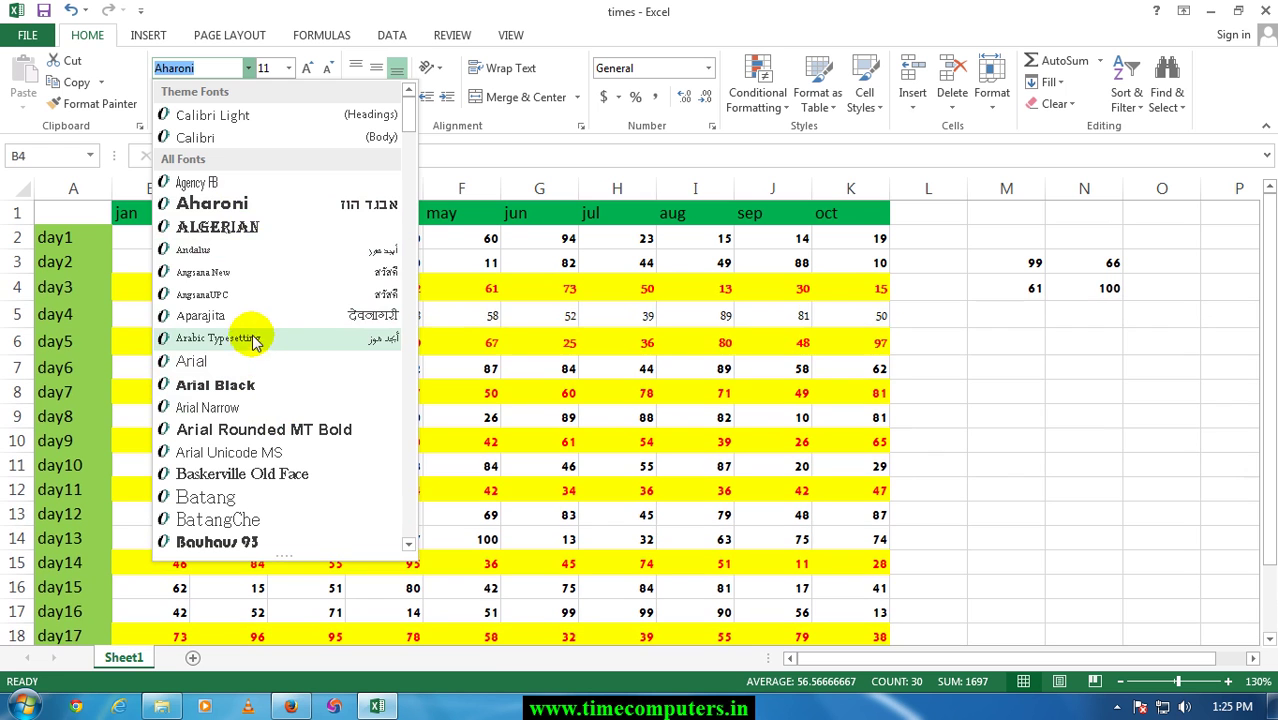
{"action": "left_click", "coordinate": [515, 316]}
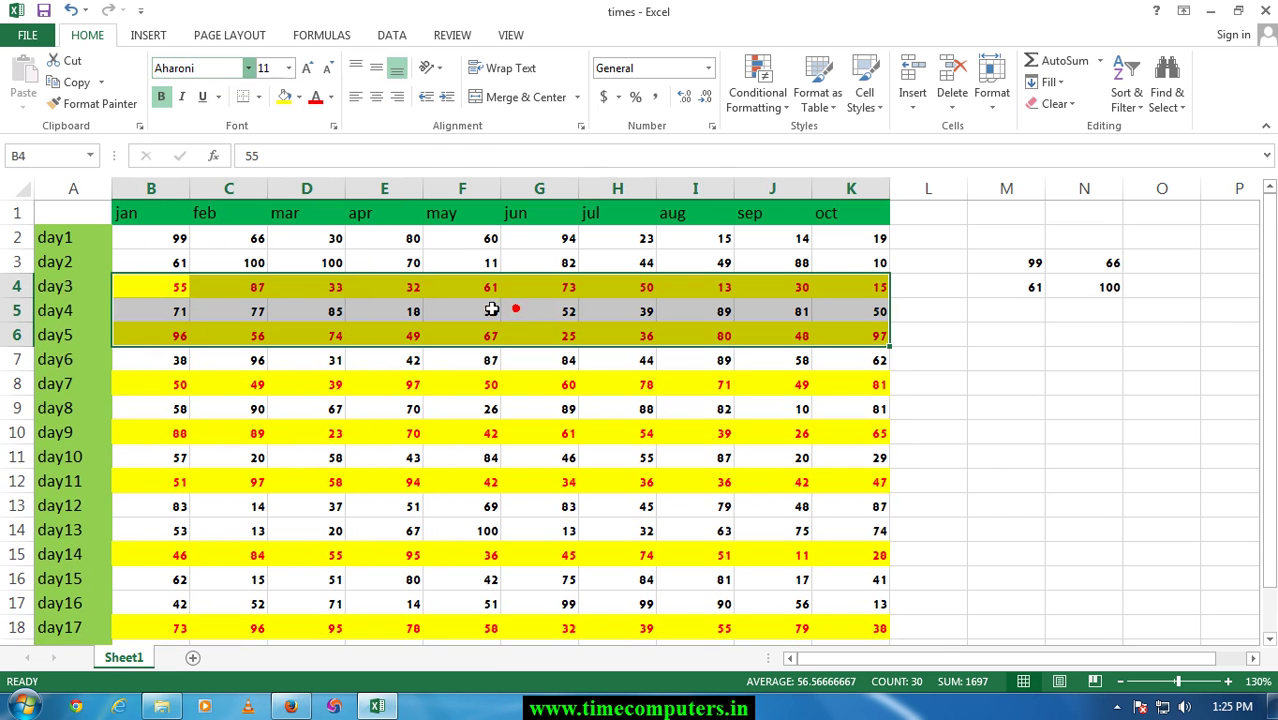
{"action": "left_click", "coordinate": [212, 68]}
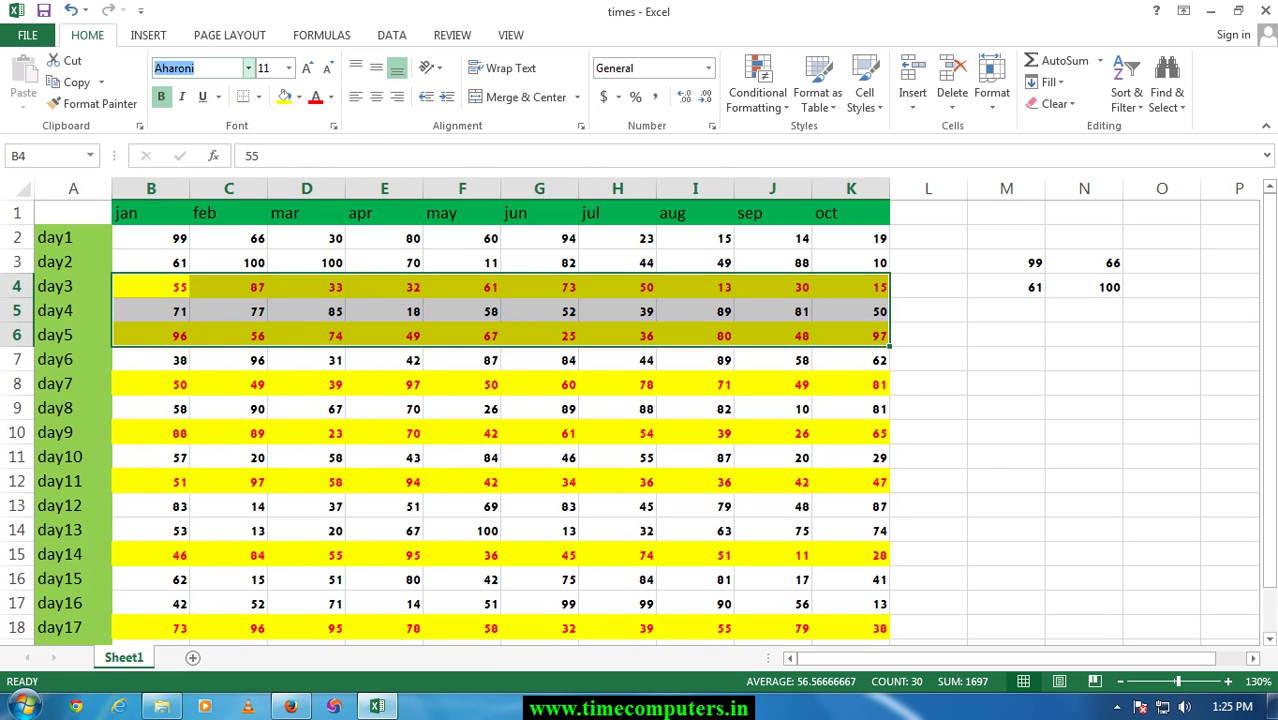
{"action": "left_click", "coordinate": [248, 68]}
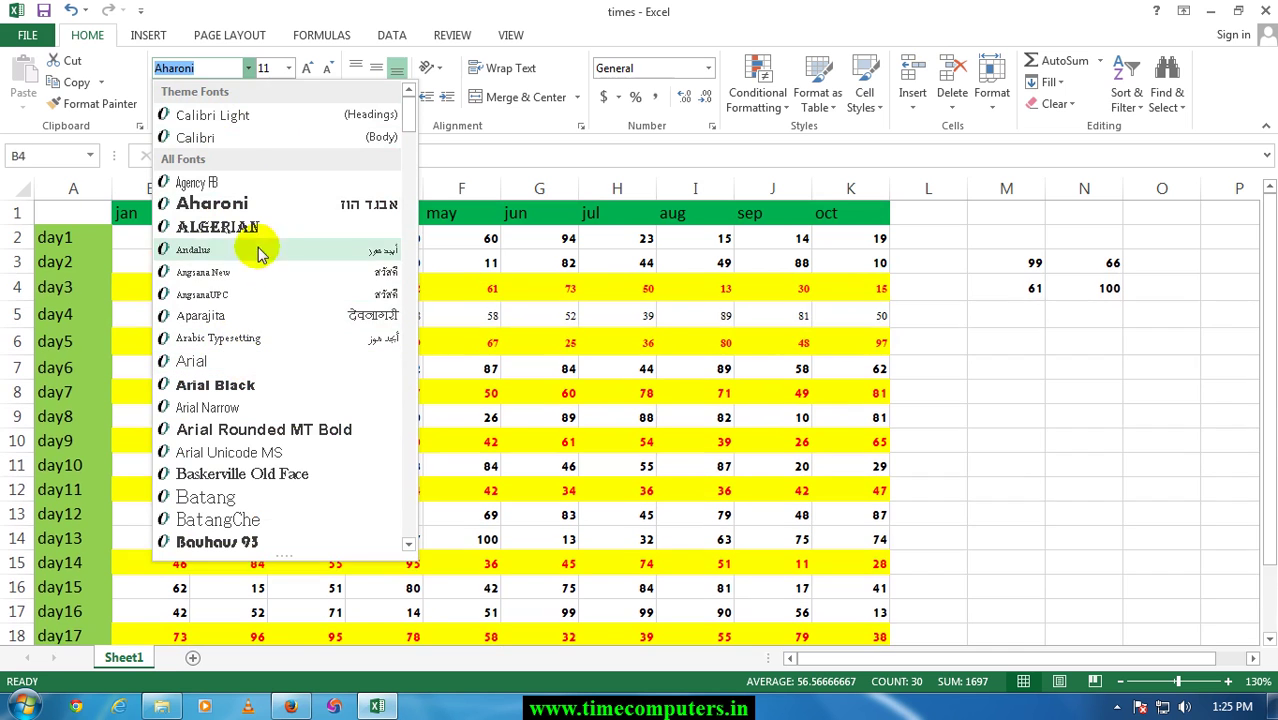
{"action": "key", "text": "Down"}
{"action": "key", "text": "Down"}
{"action": "key", "text": "Down"}
{"action": "key", "text": "Down"}
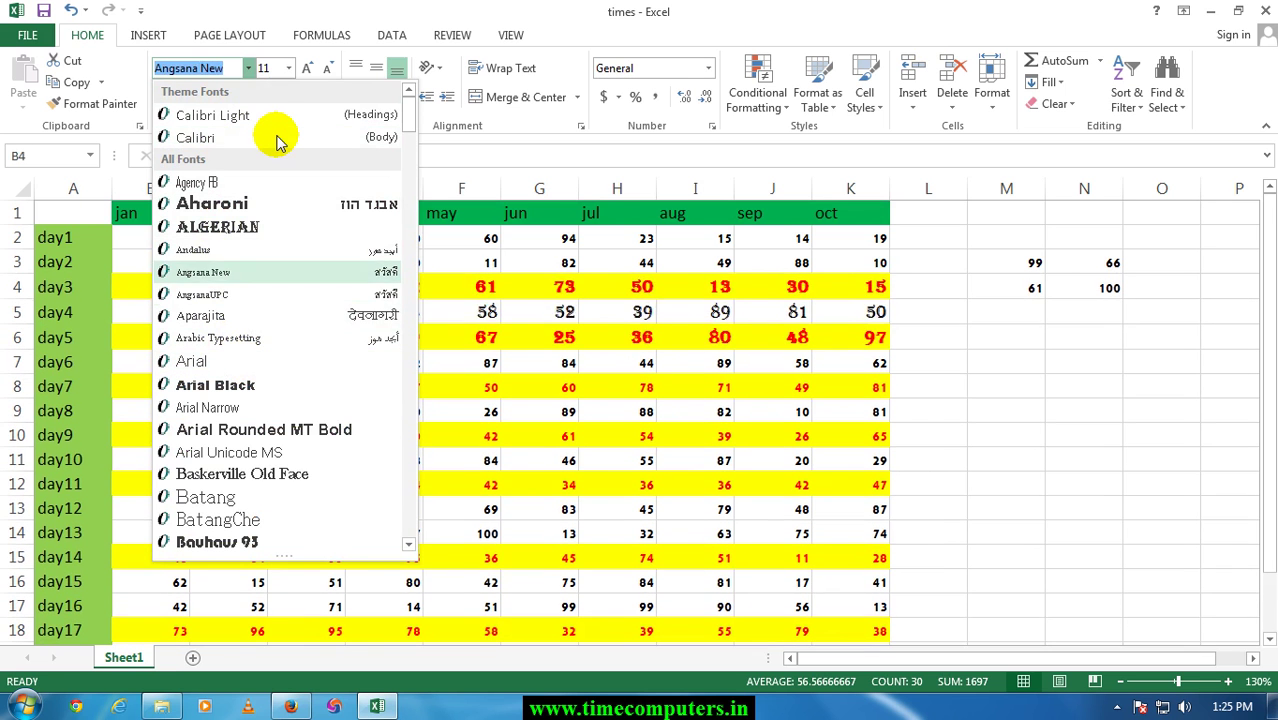
{"action": "key", "text": "Down"}
{"action": "key", "text": "Down"}
{"action": "key", "text": "Down"}
{"action": "key", "text": "Down"}
{"action": "key", "text": "Down"}
{"action": "key", "text": "Down"}
{"action": "key", "text": "Down"}
{"action": "key", "text": "Down"}
{"action": "key", "text": "Down"}
{"action": "key", "text": "Down"}
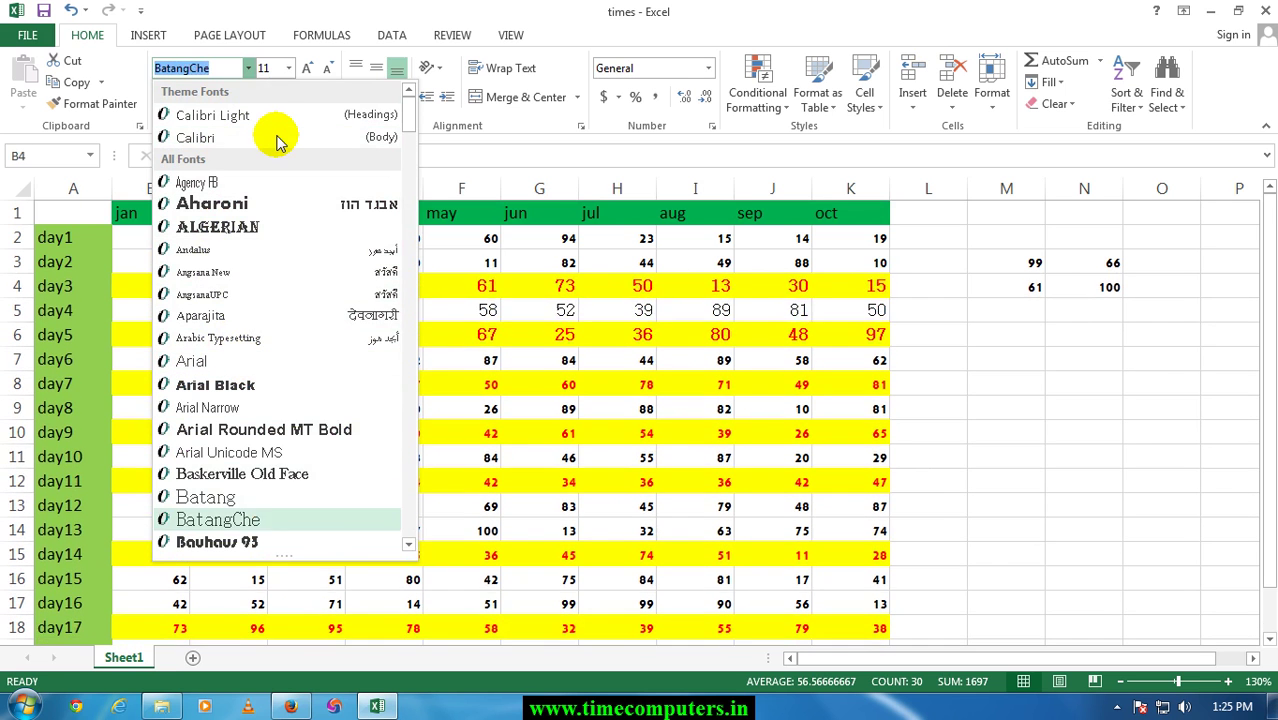
{"action": "key", "text": "Down"}
{"action": "key", "text": "Down"}
{"action": "key", "text": "Down"}
{"action": "key", "text": "Down"}
{"action": "key", "text": "Down"}
{"action": "key", "text": "Down"}
{"action": "key", "text": "Down"}
{"action": "key", "text": "Down"}
{"action": "key", "text": "Down"}
{"action": "key", "text": "Down"}
{"action": "key", "text": "Down"}
{"action": "key", "text": "Down"}
{"action": "key", "text": "Down"}
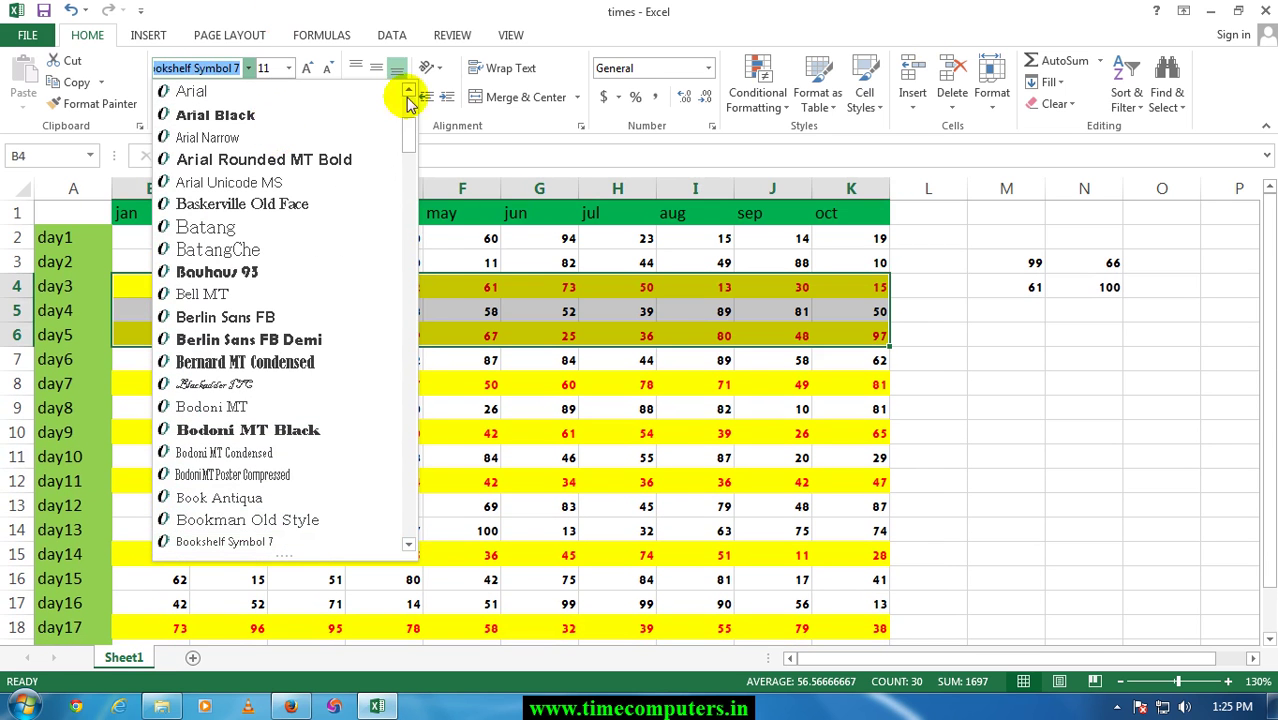
{"action": "left_click", "coordinate": [555, 288]}
Step: Set the B4:K6 rows to font size 16, then enlarge them to 18
{"action": "mouse_move", "coordinate": [183, 287]}
{"action": "left_mouse_down"}
{"action": "mouse_move", "coordinate": [380, 347]}
{"action": "mouse_move", "coordinate": [835, 338]}
{"action": "left_mouse_up"}
{"action": "left_click", "coordinate": [291, 68]}
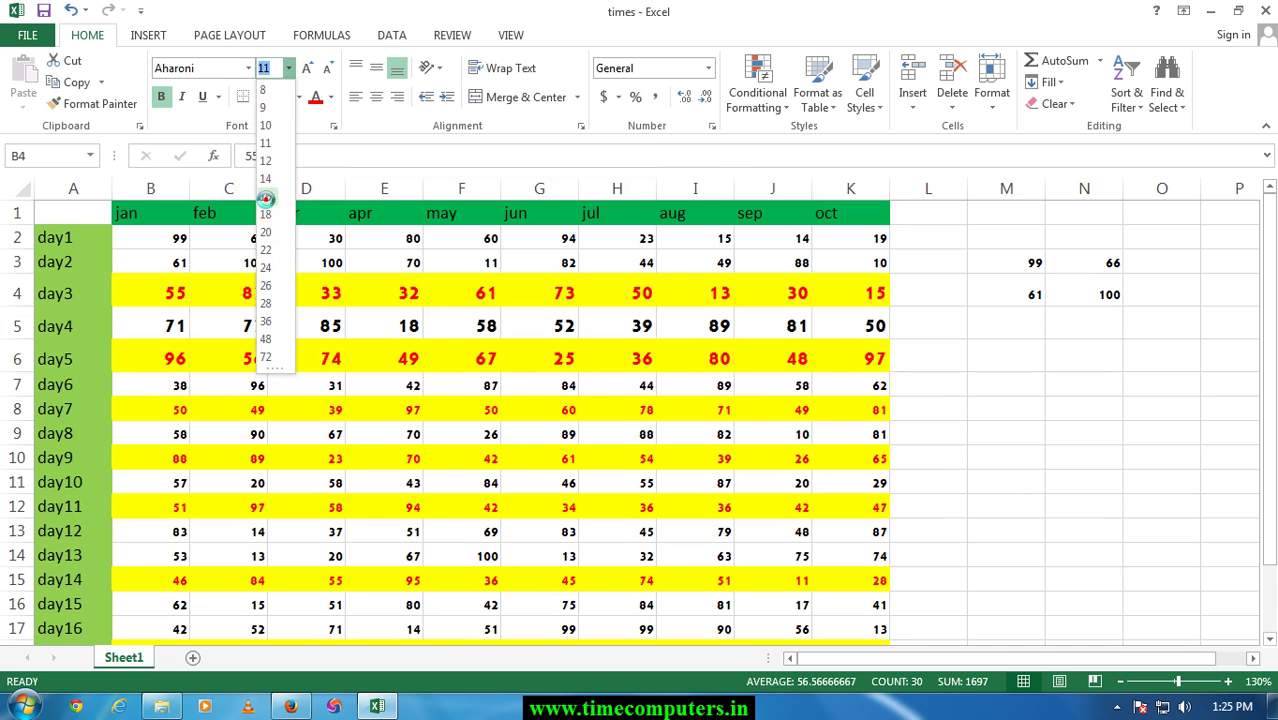
{"action": "left_click", "coordinate": [266, 197]}
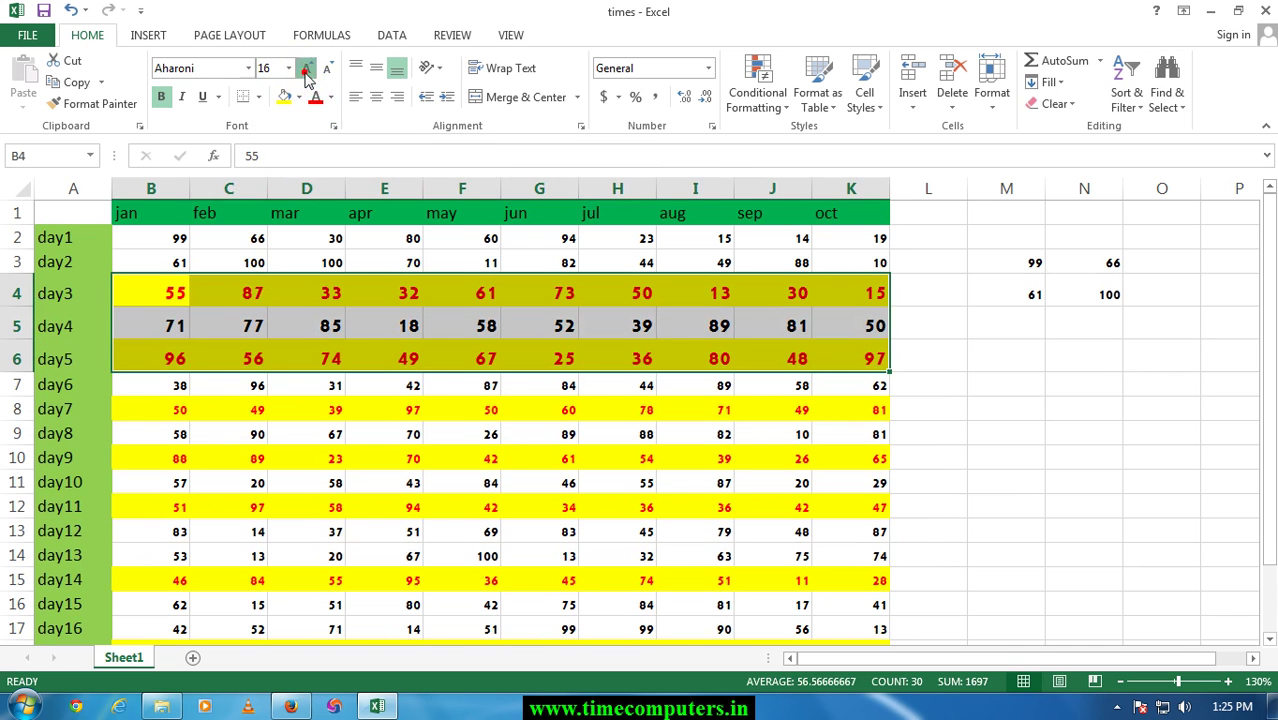
{"action": "left_click", "coordinate": [307, 70]}
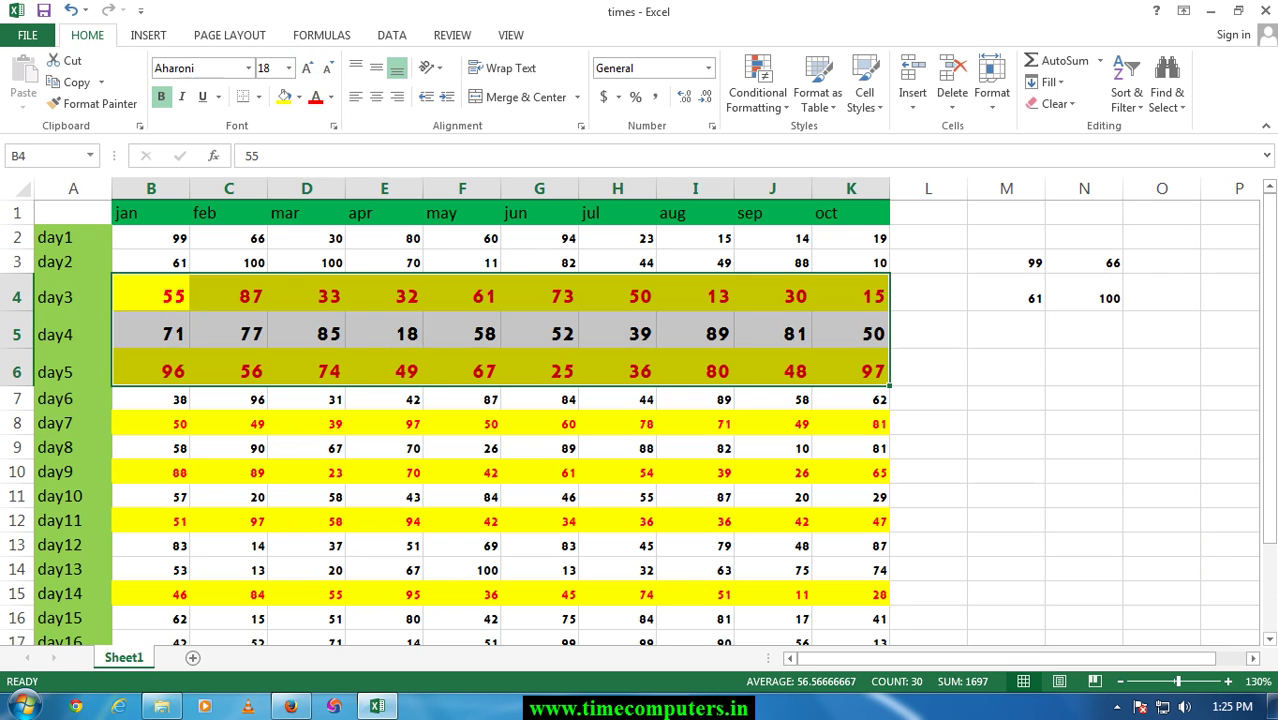
Step: Fill right so each row repeats its jan value (55, 71, 96), then shrink the font back
{"action": "key", "text": "ctrl+bracketleft"}
{"action": "key", "text": "Return"}
{"action": "key", "text": "ctrl+r"}
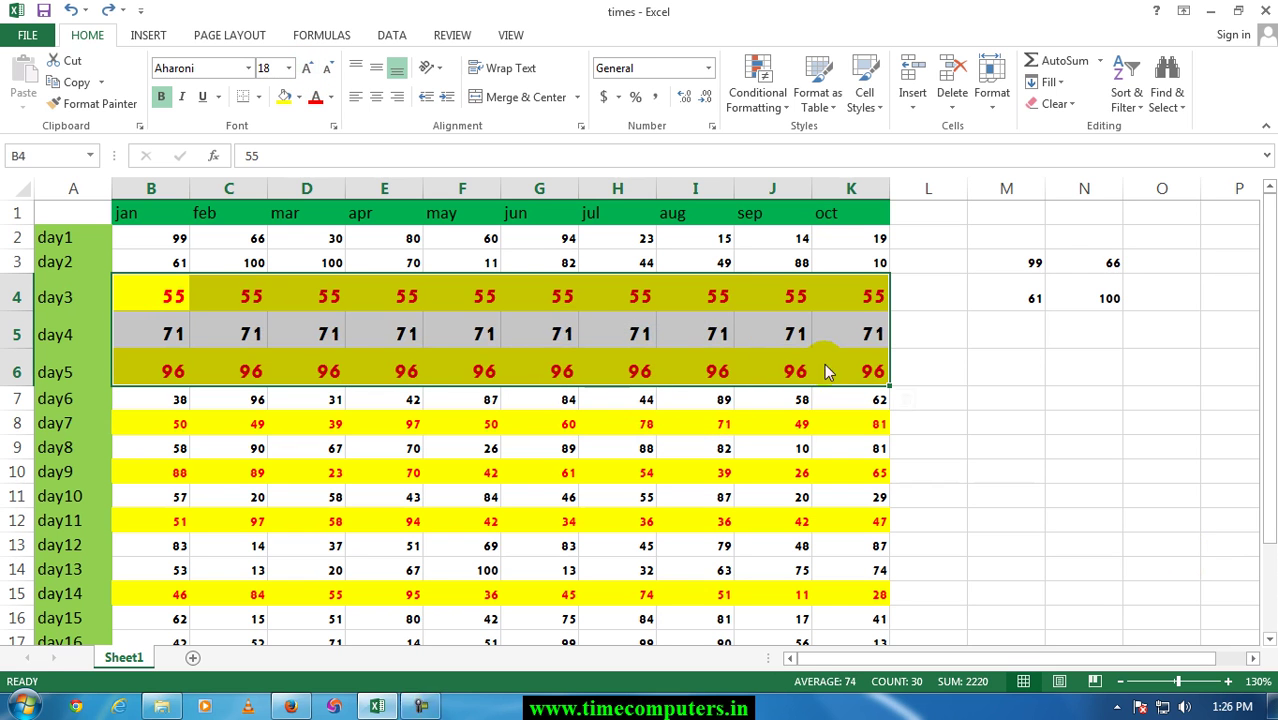
{"action": "left_click", "coordinate": [327, 70]}
{"action": "left_click", "coordinate": [327, 70]}
{"action": "left_click", "coordinate": [327, 70]}
{"action": "left_click", "coordinate": [327, 70]}
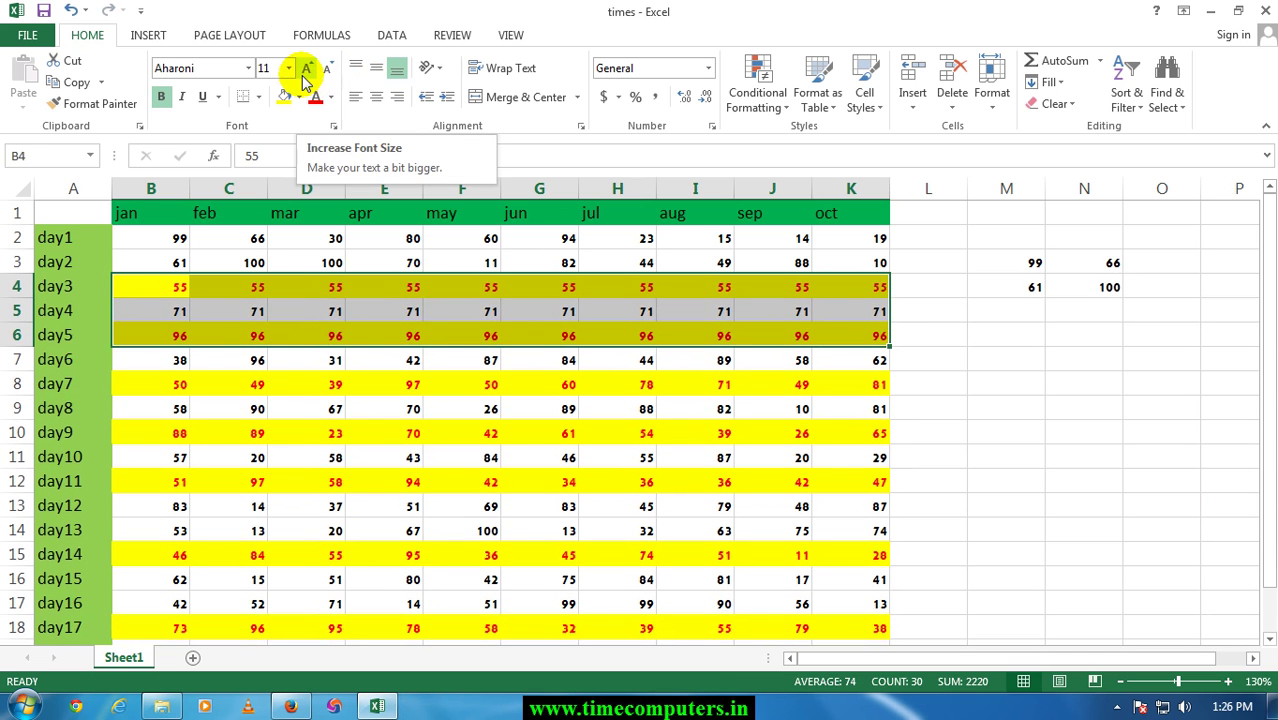
{"action": "left_click", "coordinate": [380, 500]}
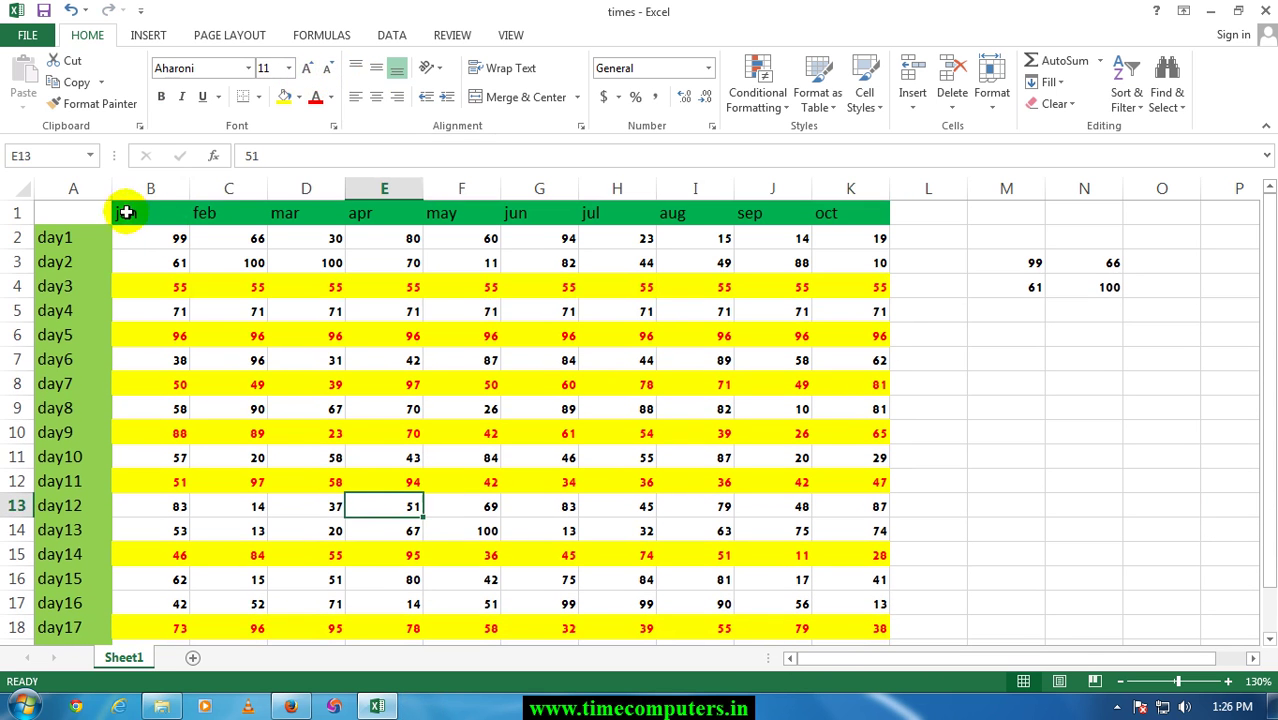
Step: Bold the jan–oct month headers and the day1–day17 labels in column A
{"action": "left_click_drag", "start_coordinate": [127, 212], "coordinate": [827, 212]}
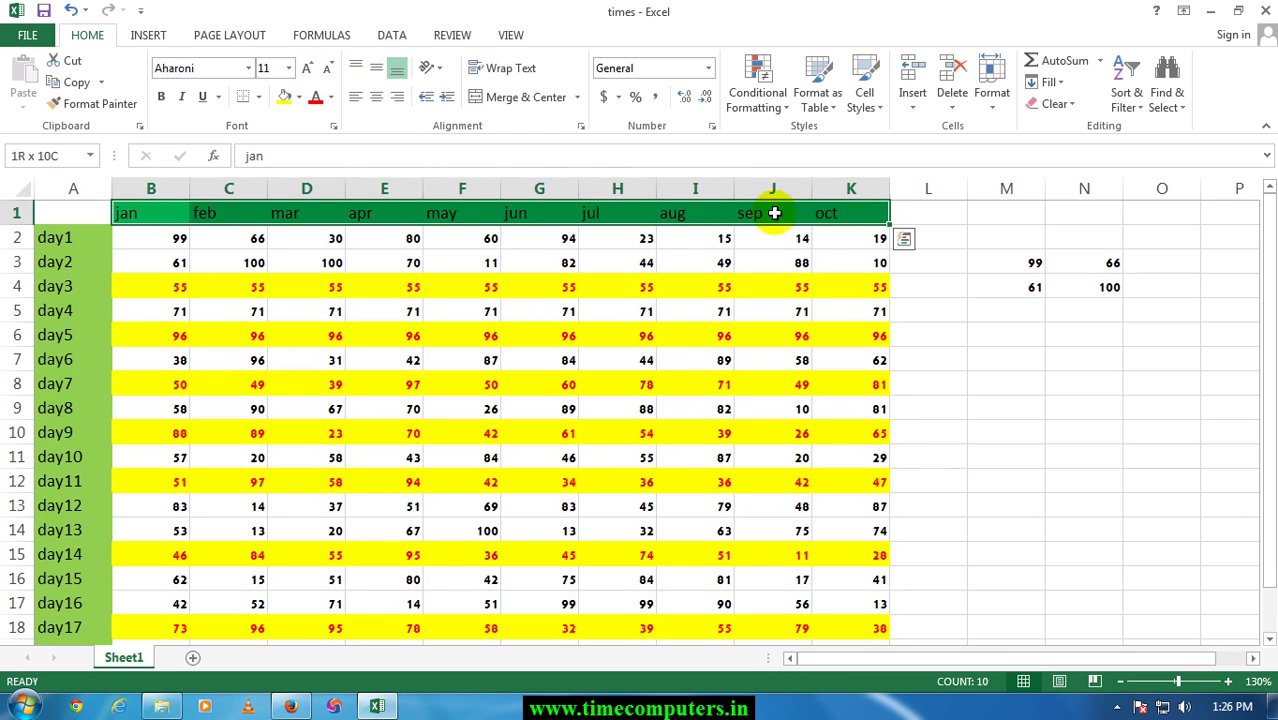
{"action": "left_click", "coordinate": [161, 96]}
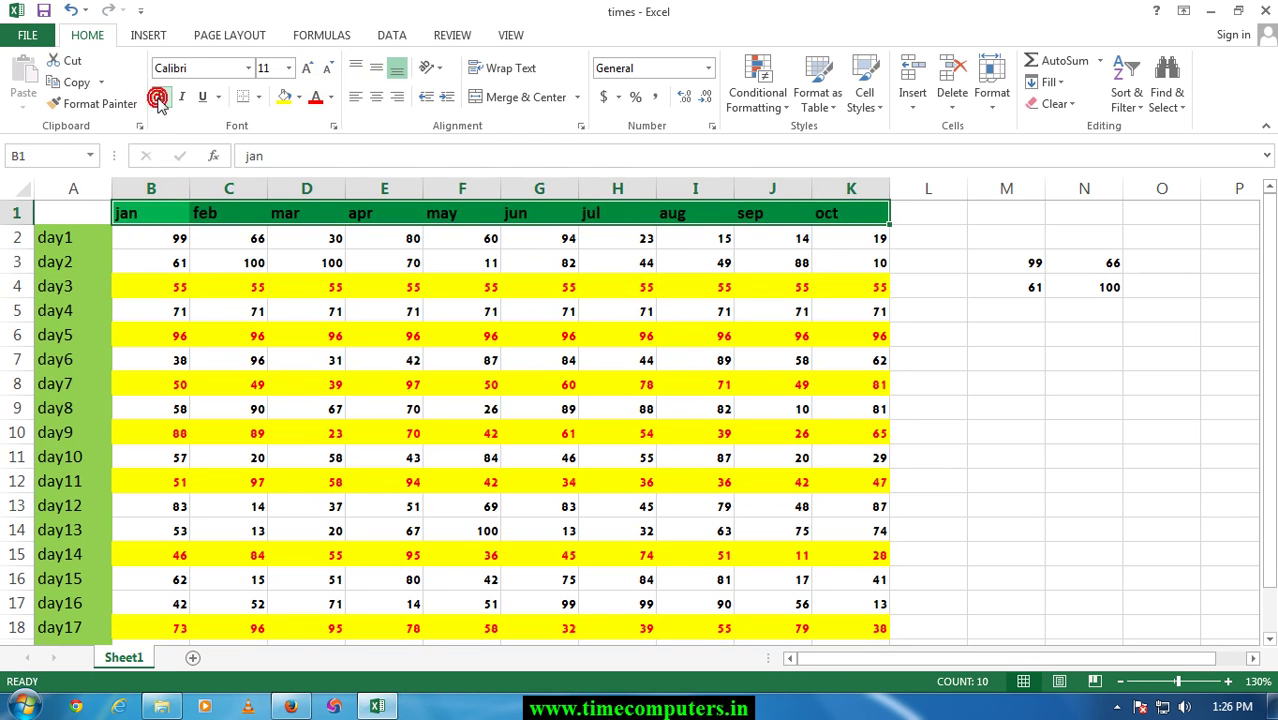
{"action": "left_click", "coordinate": [258, 240]}
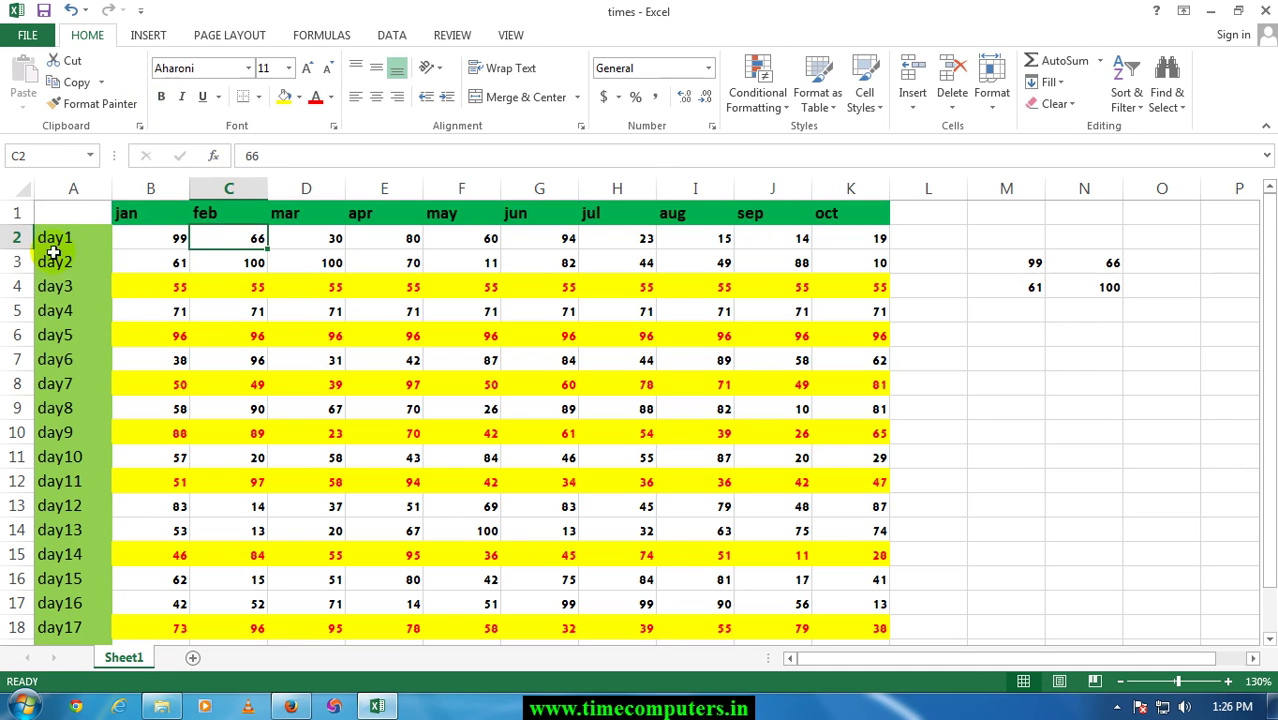
{"action": "left_click_drag", "start_coordinate": [57, 237], "coordinate": [58, 625]}
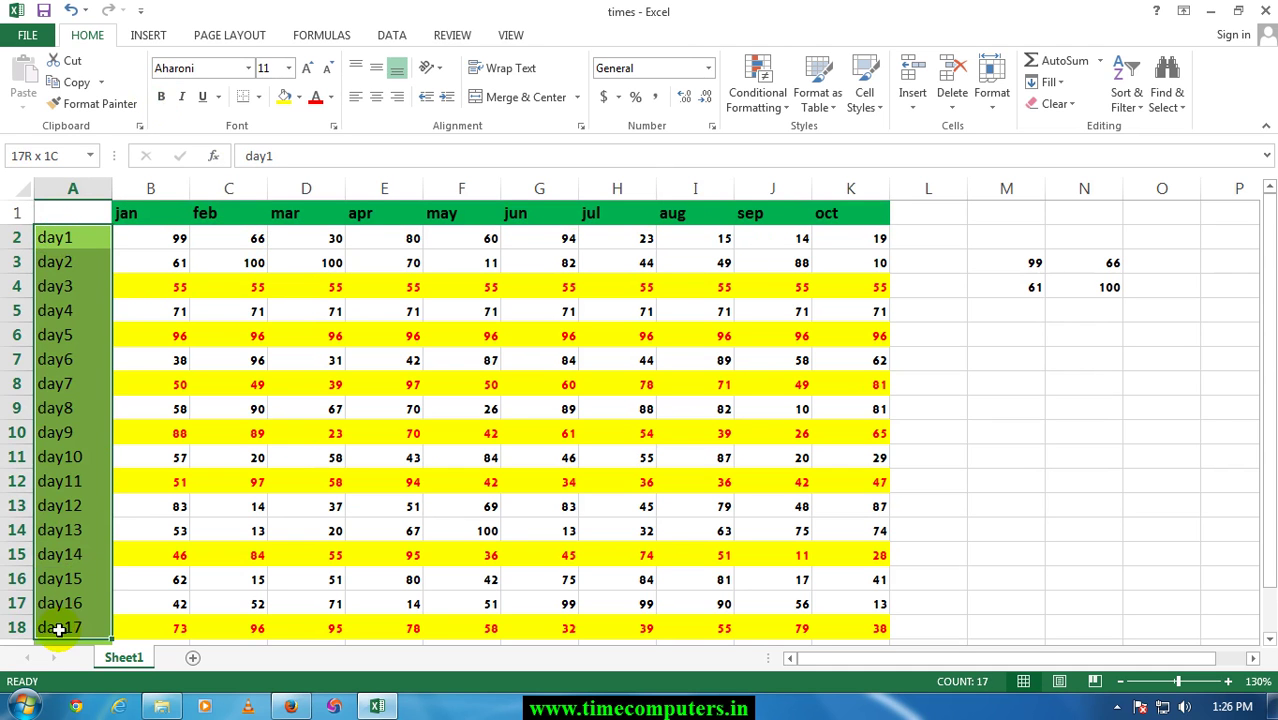
{"action": "left_click", "coordinate": [161, 97]}
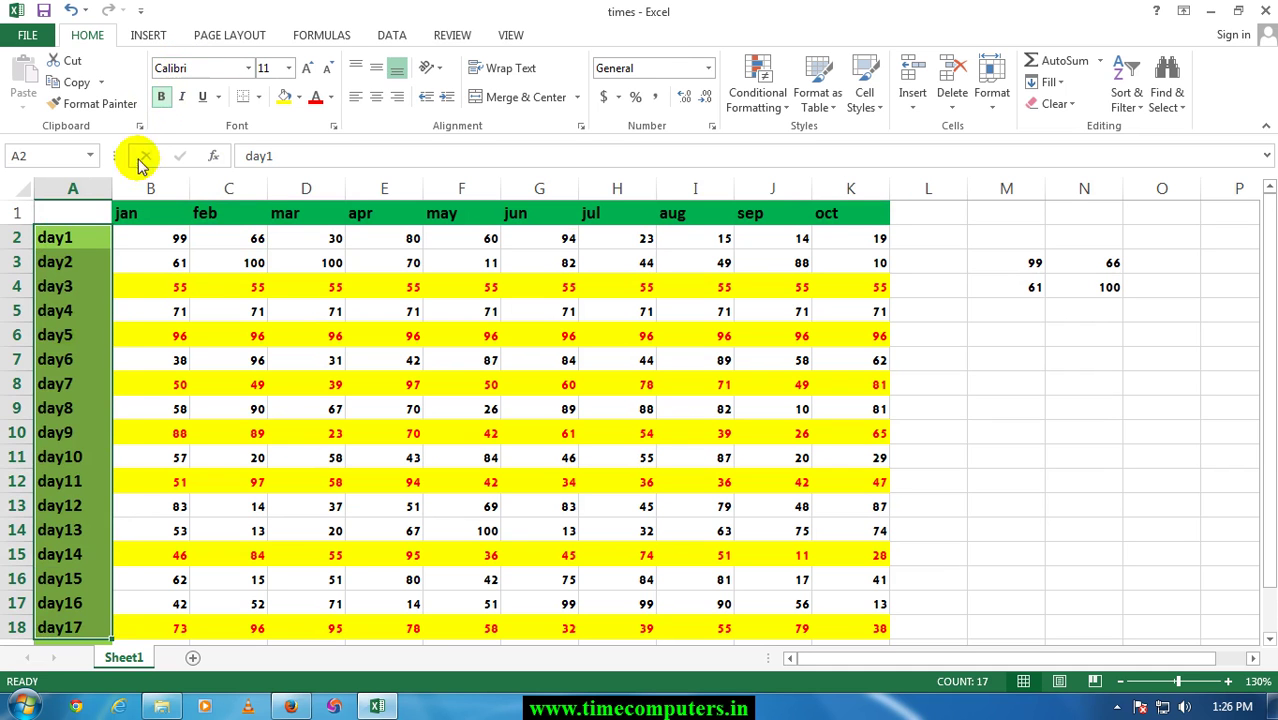
{"action": "left_click", "coordinate": [75, 355]}
Step: Italicise the day labels in column A (A2:A18)
{"action": "left_click_drag", "start_coordinate": [58, 238], "coordinate": [73, 640]}
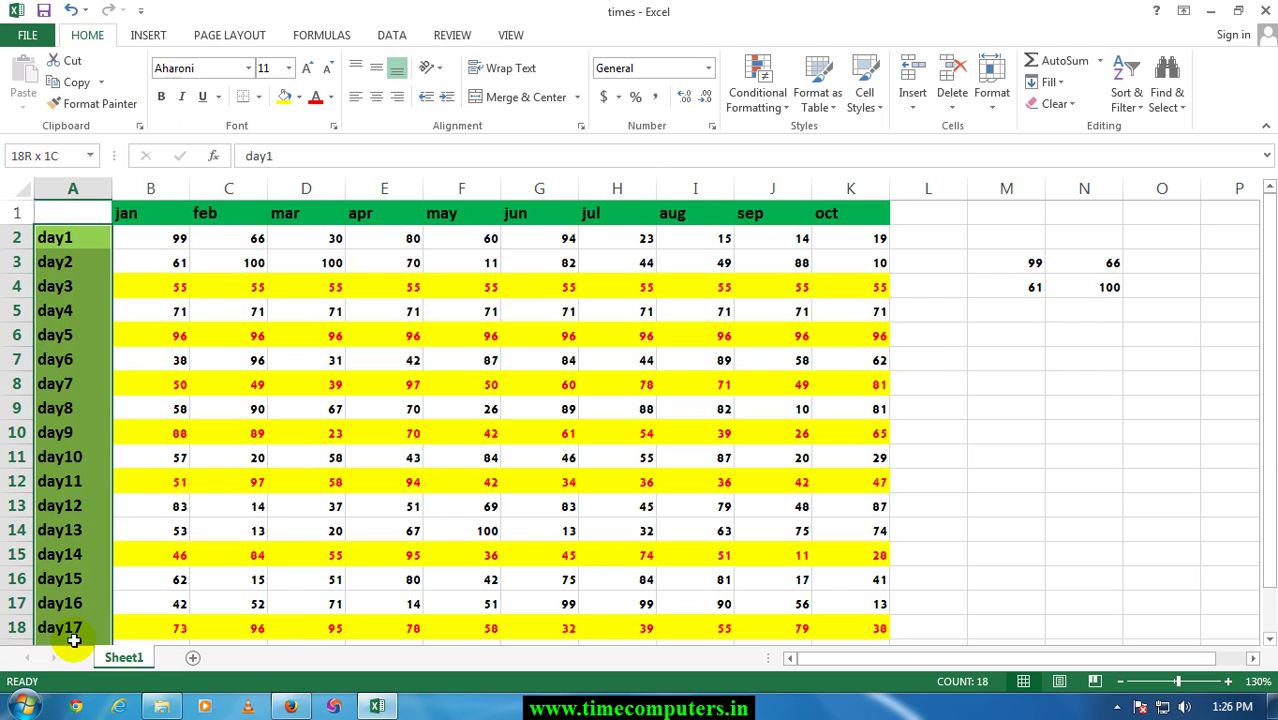
{"action": "left_click", "coordinate": [184, 100]}
{"action": "left_click", "coordinate": [95, 302]}
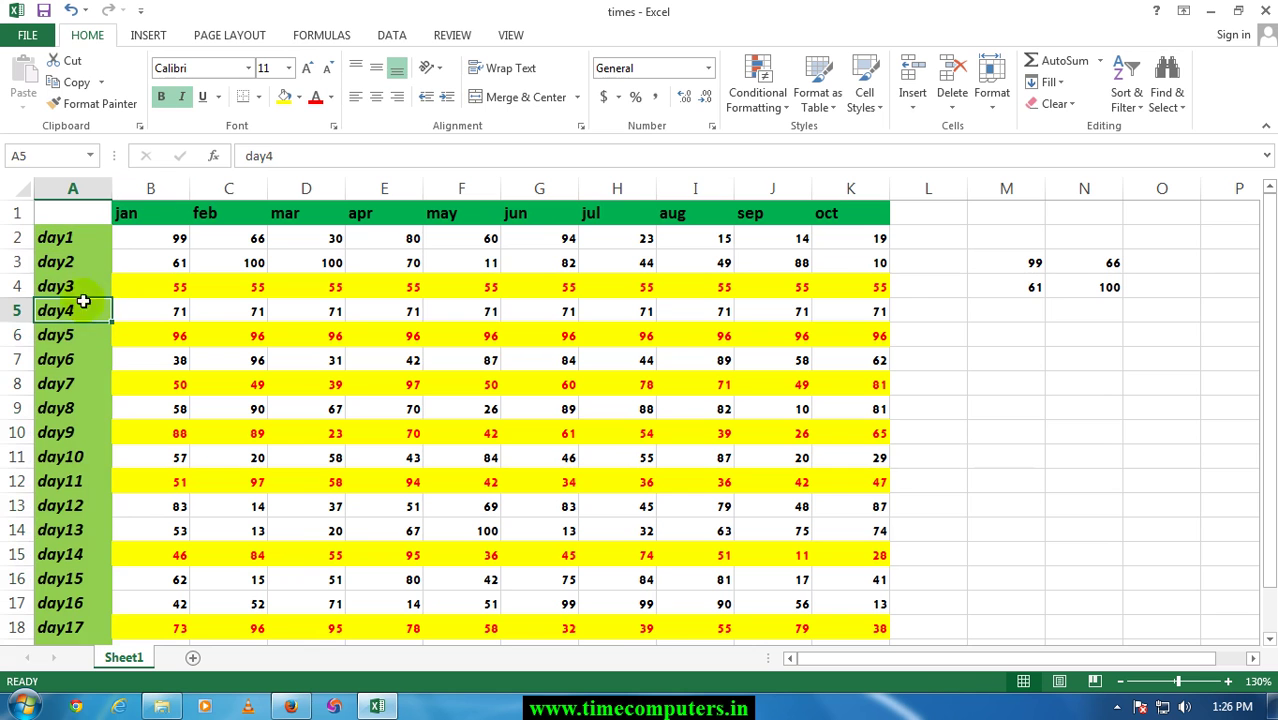
{"action": "left_click", "coordinate": [83, 256]}
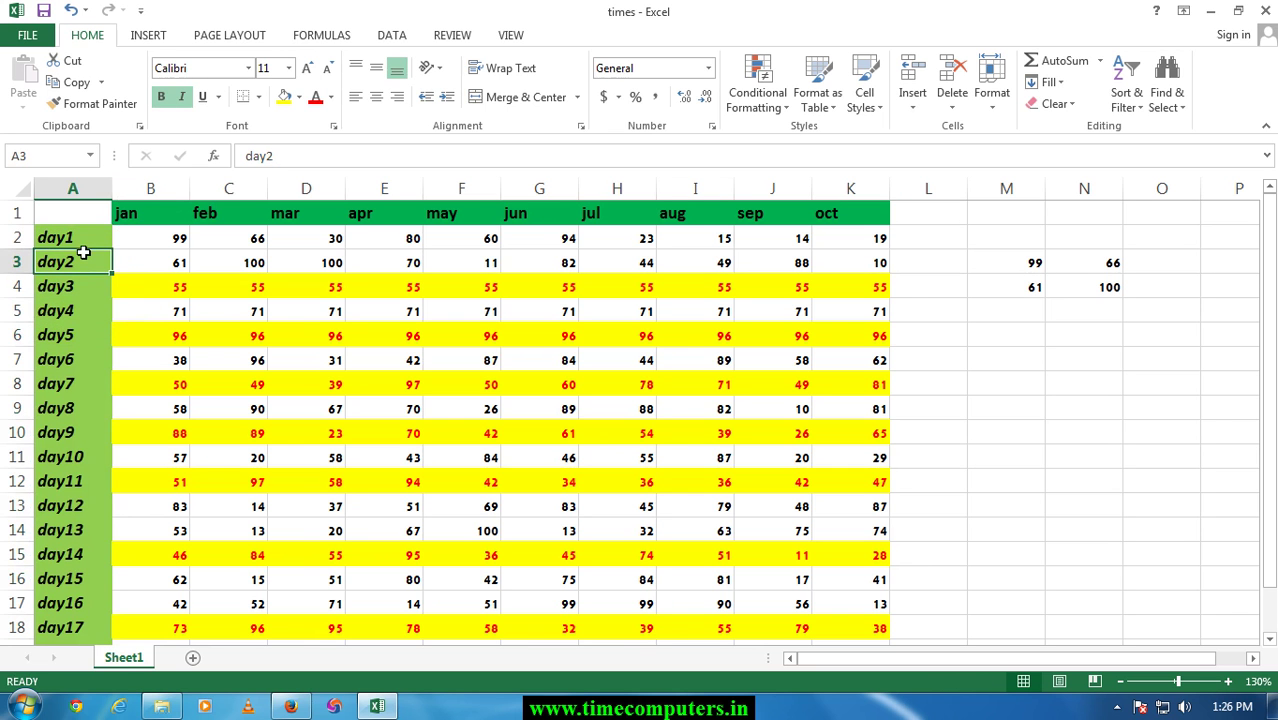
{"action": "left_click", "coordinate": [210, 263]}
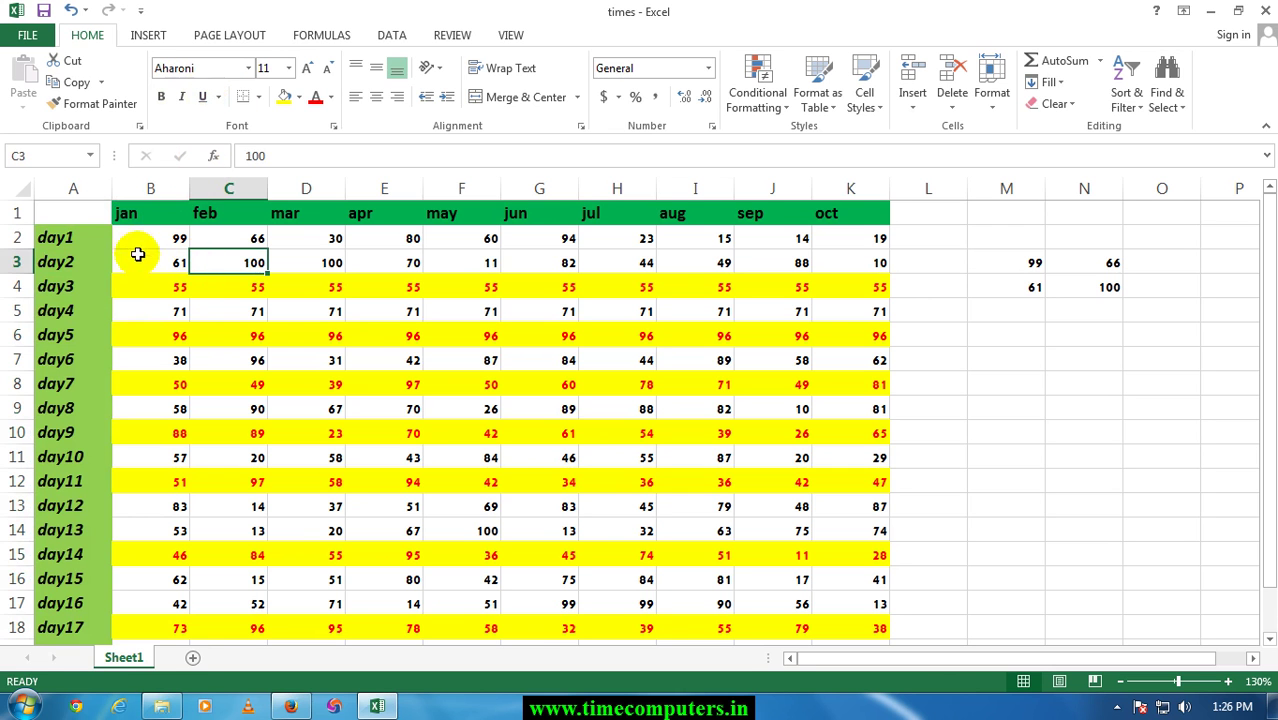
{"action": "left_click", "coordinate": [226, 316]}
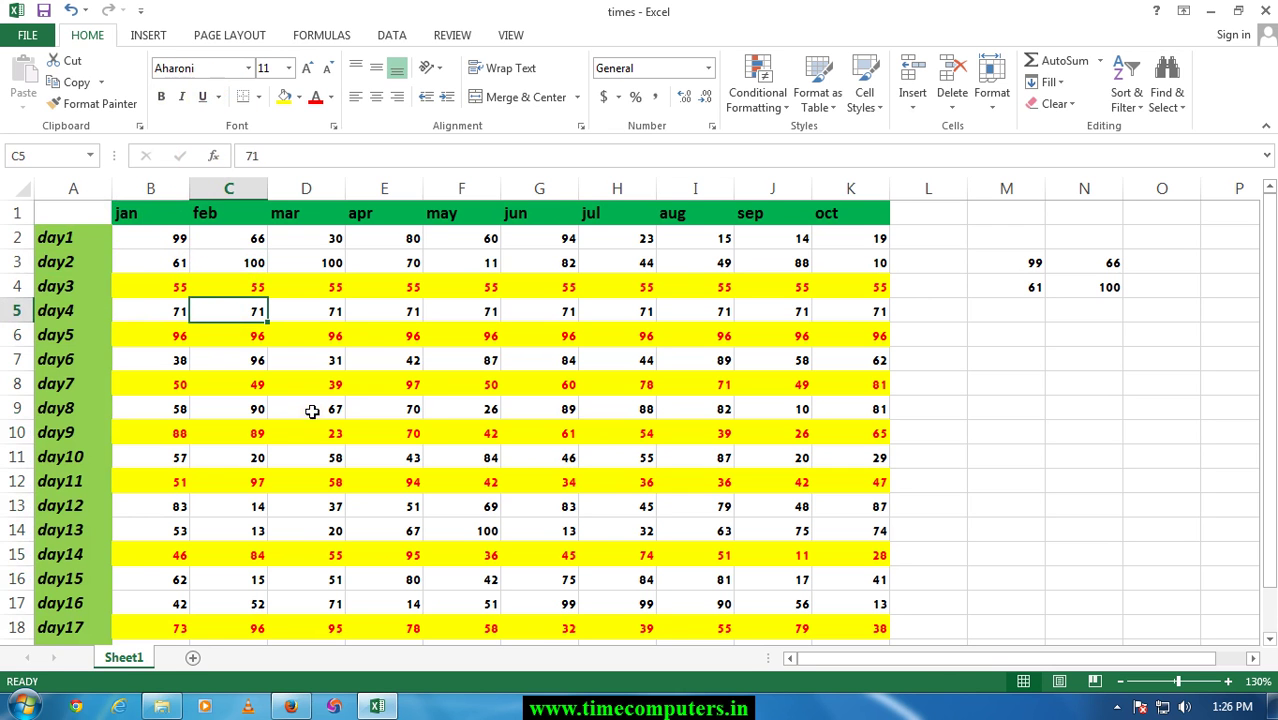
Step: Underline day8's mar–may values in D9:F9
{"action": "left_click_drag", "start_coordinate": [312, 411], "coordinate": [431, 411]}
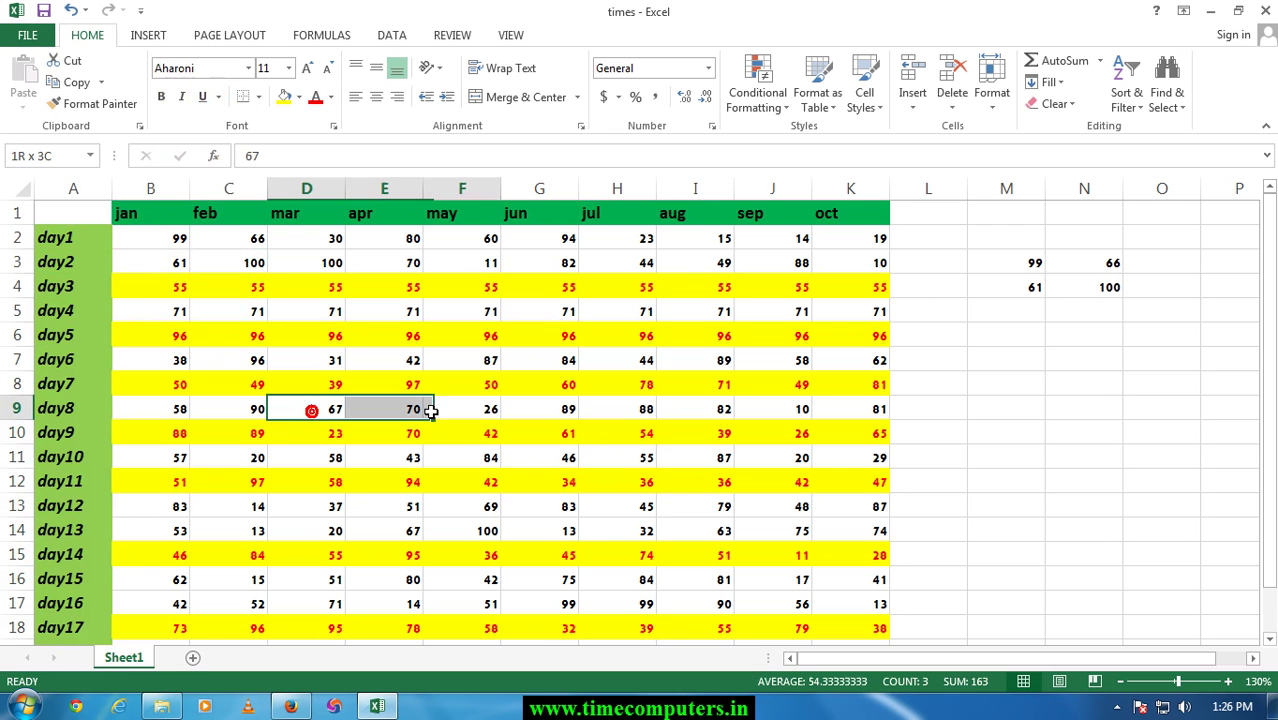
{"action": "left_click", "coordinate": [219, 100]}
{"action": "left_click", "coordinate": [220, 122]}
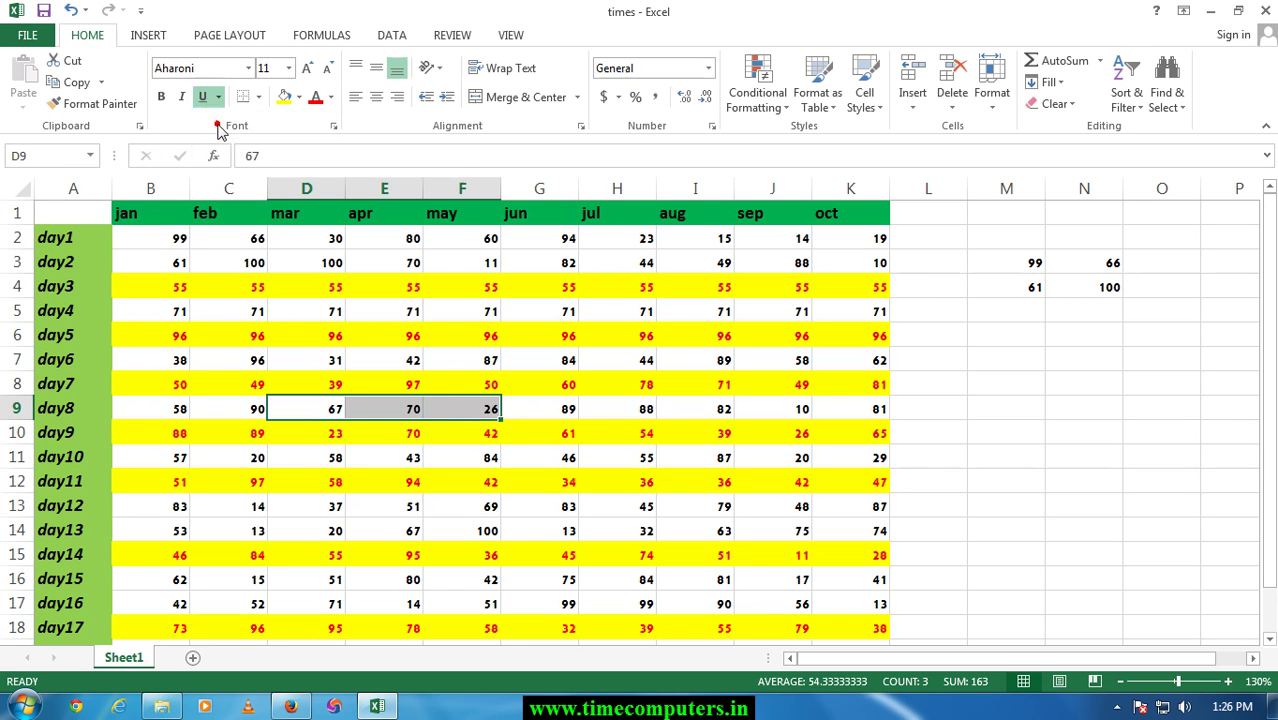
{"action": "left_click", "coordinate": [359, 447]}
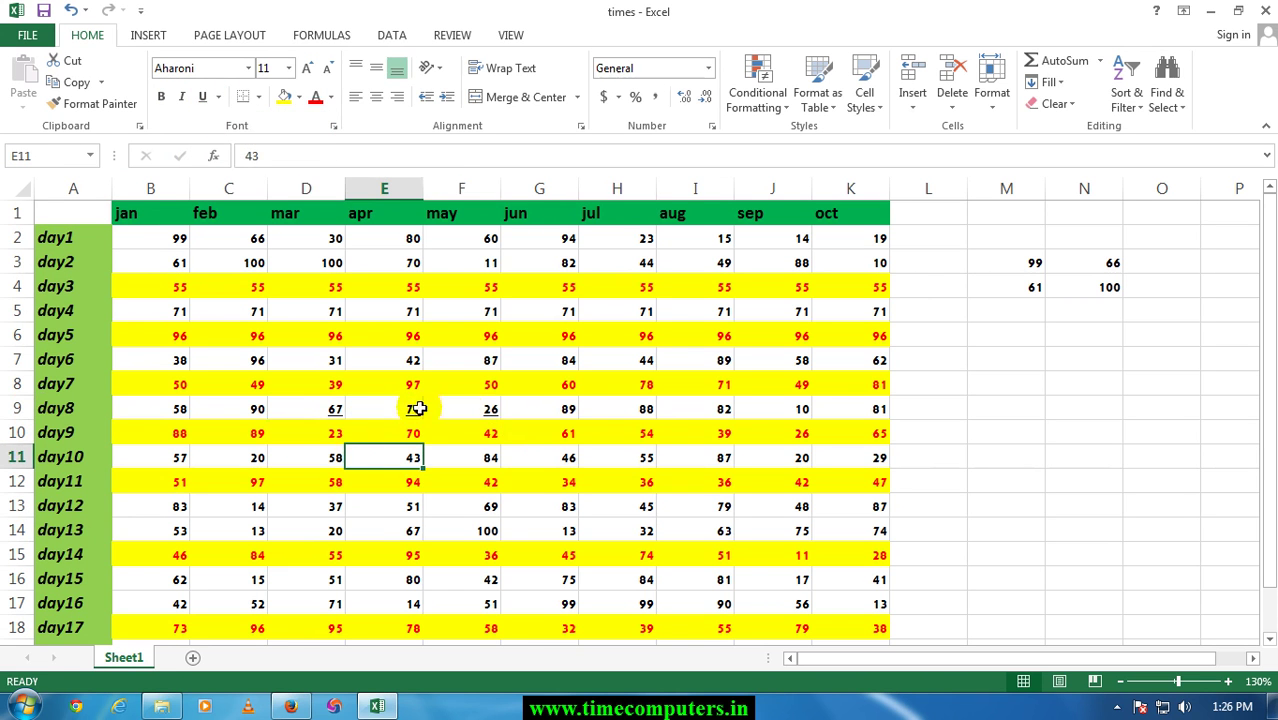
Step: Double-underline the day12–13 apr–may values in E13:F14
{"action": "left_click_drag", "start_coordinate": [399, 508], "coordinate": [490, 528]}
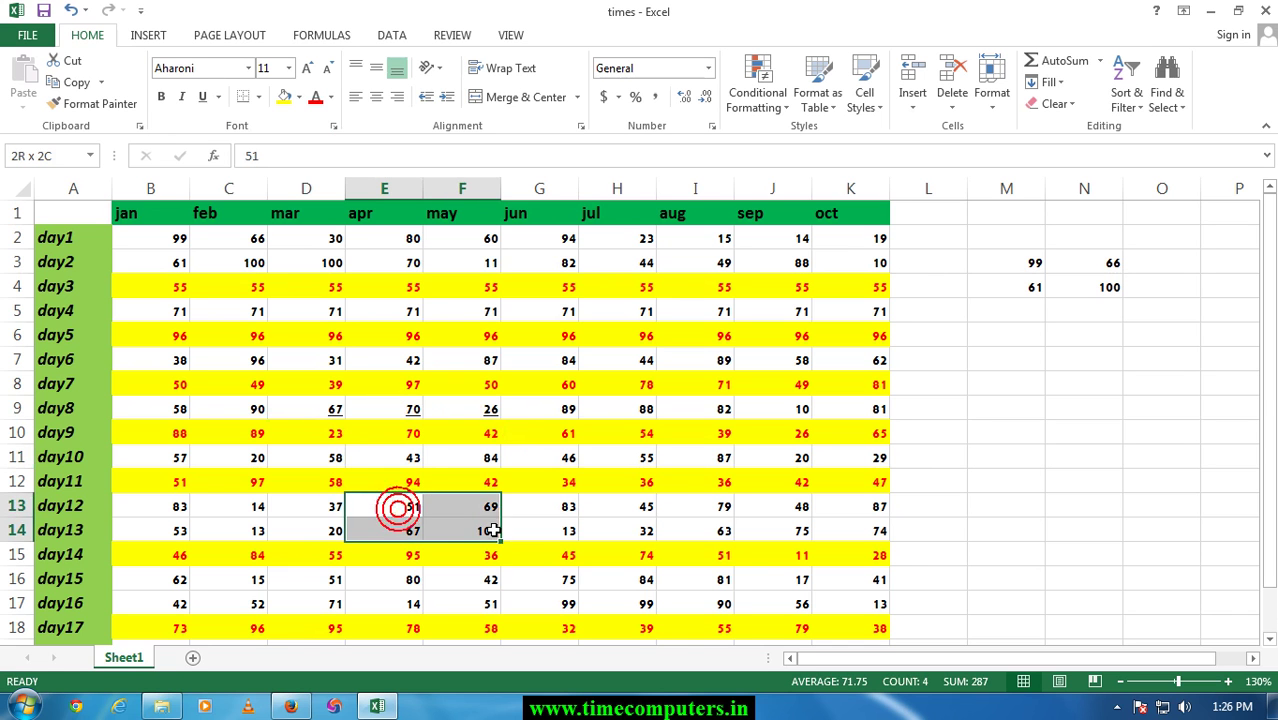
{"action": "left_click", "coordinate": [219, 100]}
{"action": "left_click", "coordinate": [217, 140]}
{"action": "left_click", "coordinate": [515, 507]}
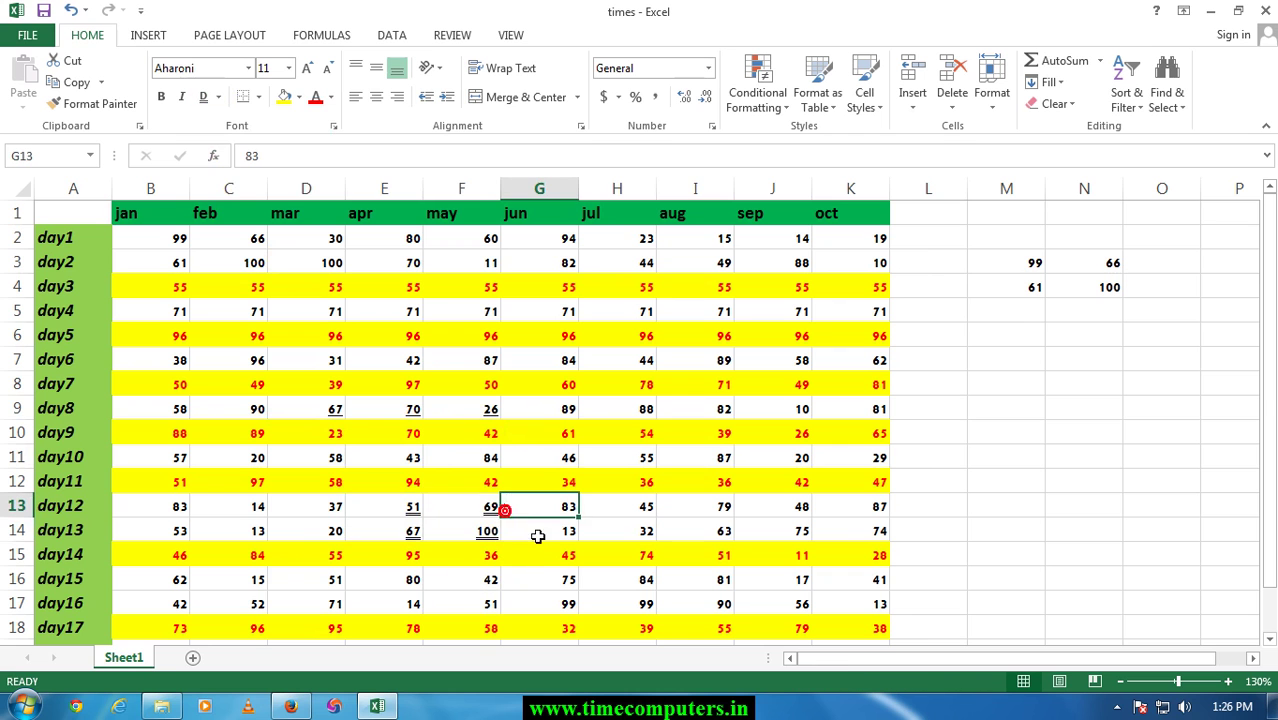
Step: Single-underline the day12–13 jul–aug values in H13:I14
{"action": "left_click_drag", "start_coordinate": [618, 517], "coordinate": [699, 537]}
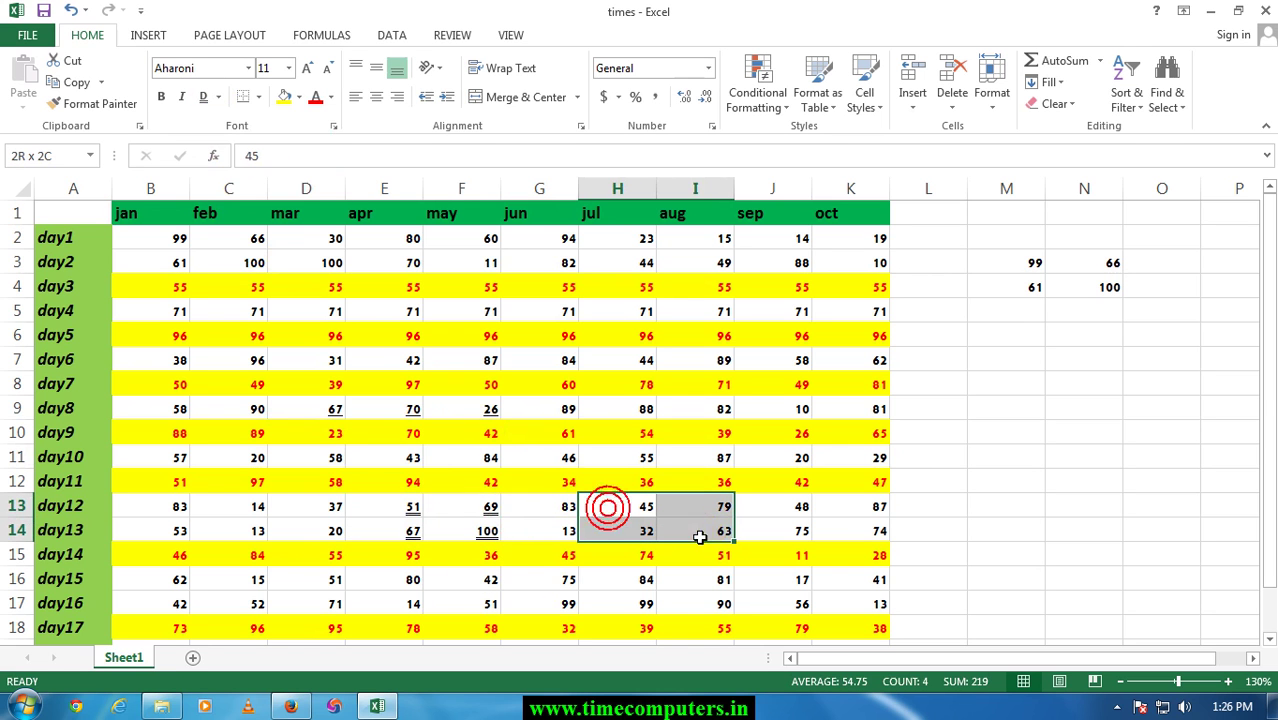
{"action": "left_click", "coordinate": [218, 98]}
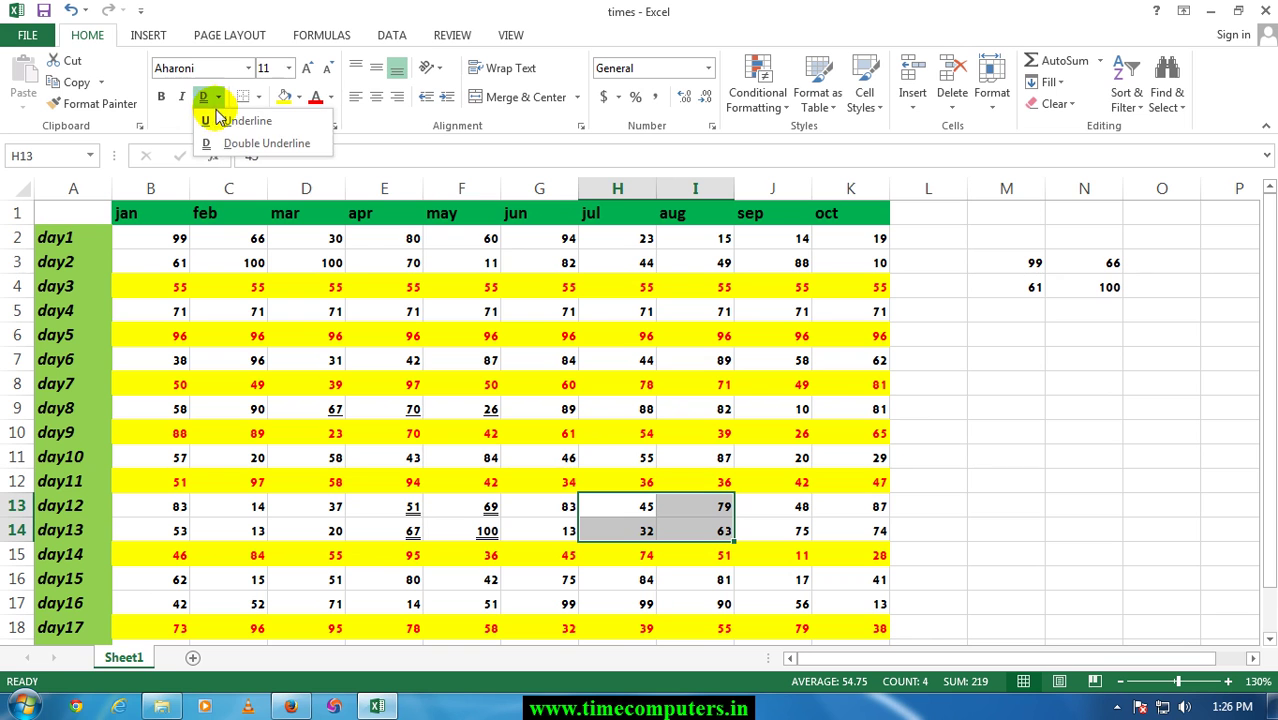
{"action": "left_click", "coordinate": [230, 129]}
{"action": "left_click", "coordinate": [431, 371]}
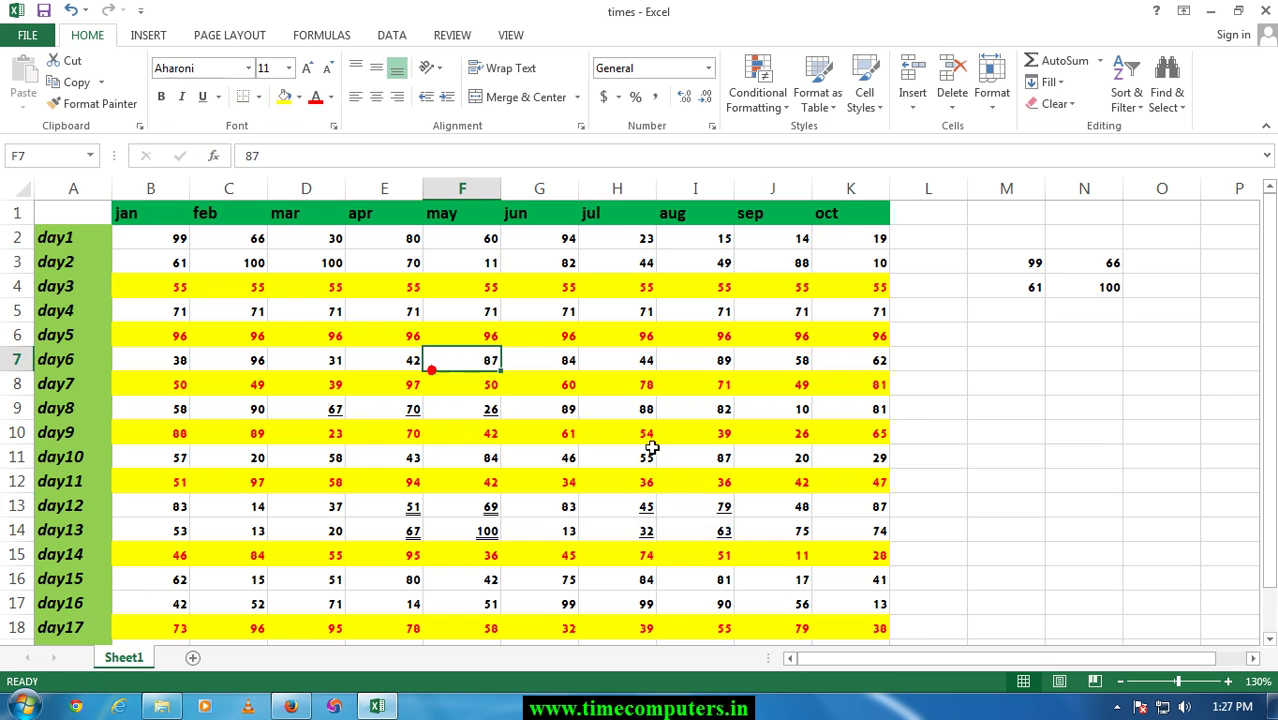
{"action": "left_click", "coordinate": [984, 428]}
{"action": "scroll", "coordinate": [995, 390], "scroll_direction": "down", "scroll_amount": 3}
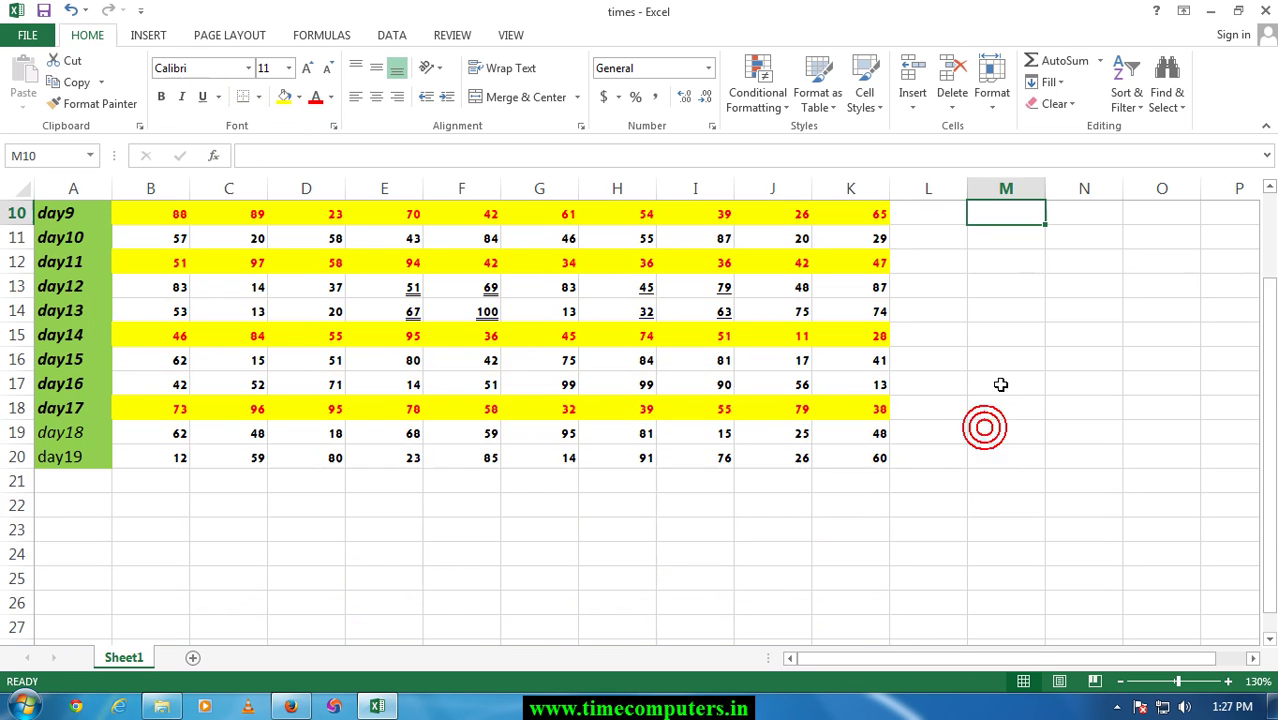
{"action": "left_click_drag", "start_coordinate": [482, 489], "coordinate": [640, 555]}
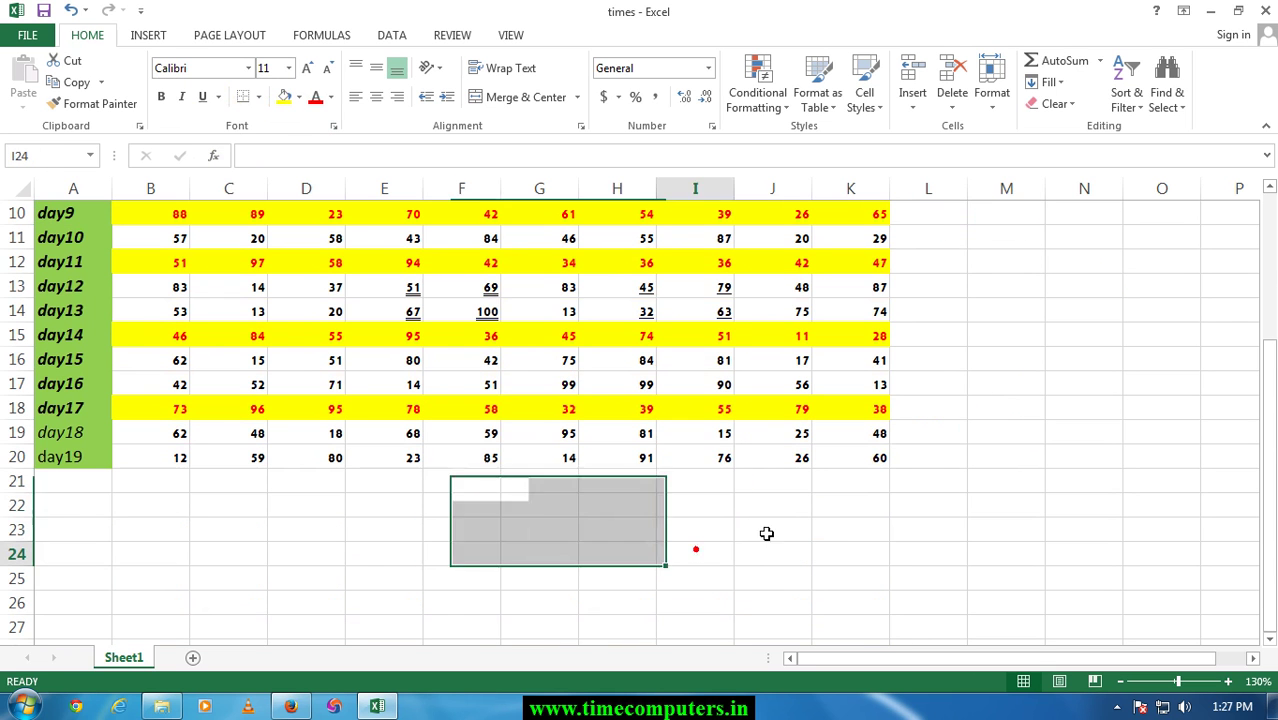
{"action": "left_click", "coordinate": [818, 528]}
{"action": "scroll", "coordinate": [818, 528], "scroll_direction": "up", "scroll_amount": 3}
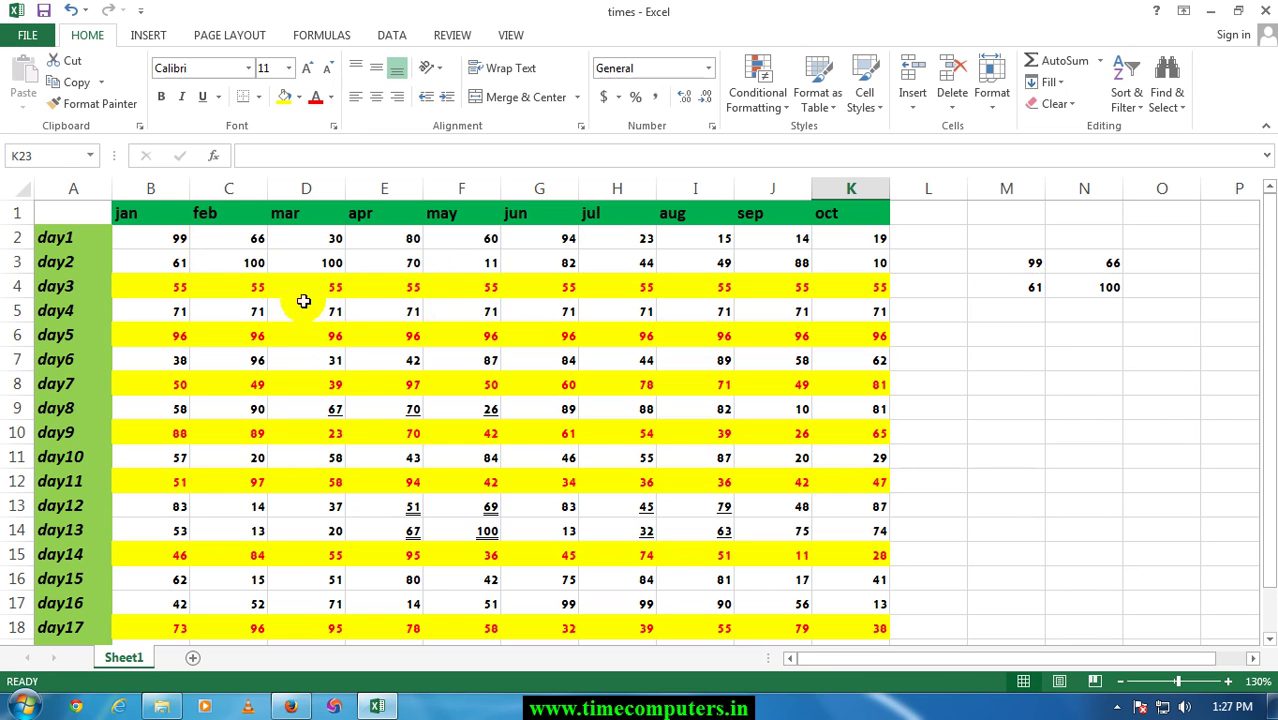
{"action": "left_click_drag", "start_coordinate": [305, 312], "coordinate": [675, 413]}
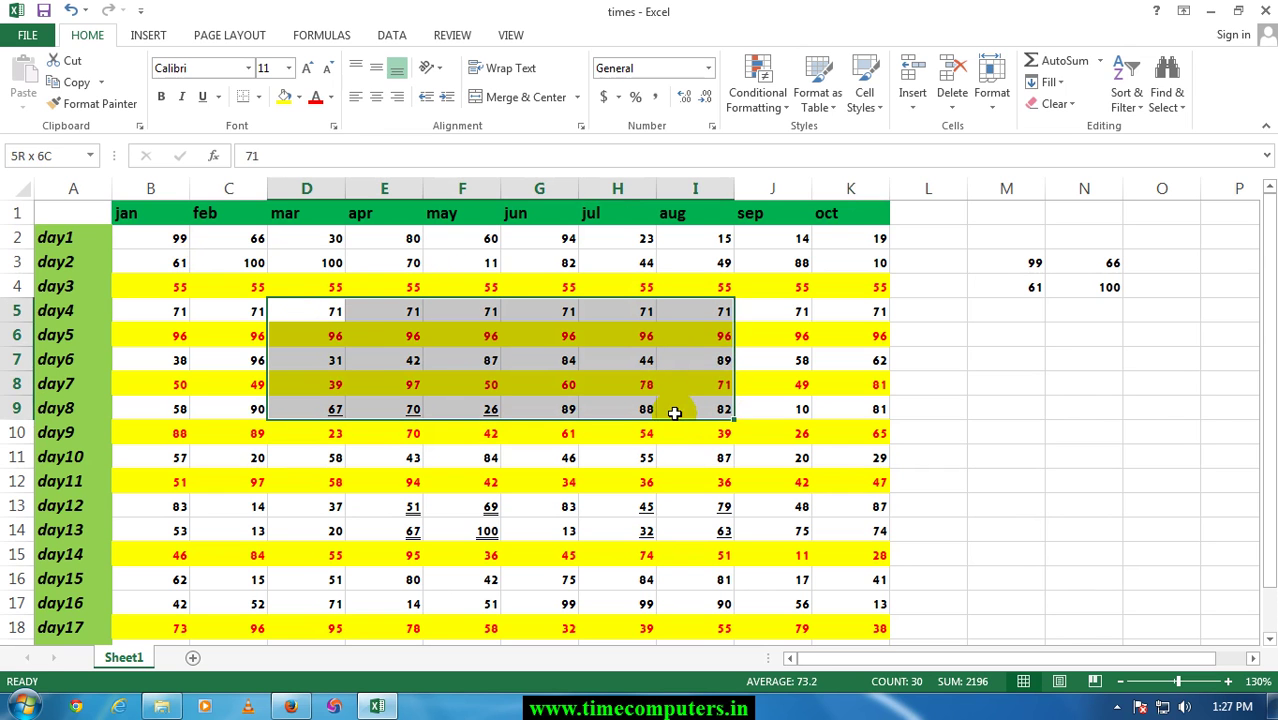
Step: Apply All Borders to the D5:I9 block, then select cell A1
{"action": "left_click", "coordinate": [259, 99]}
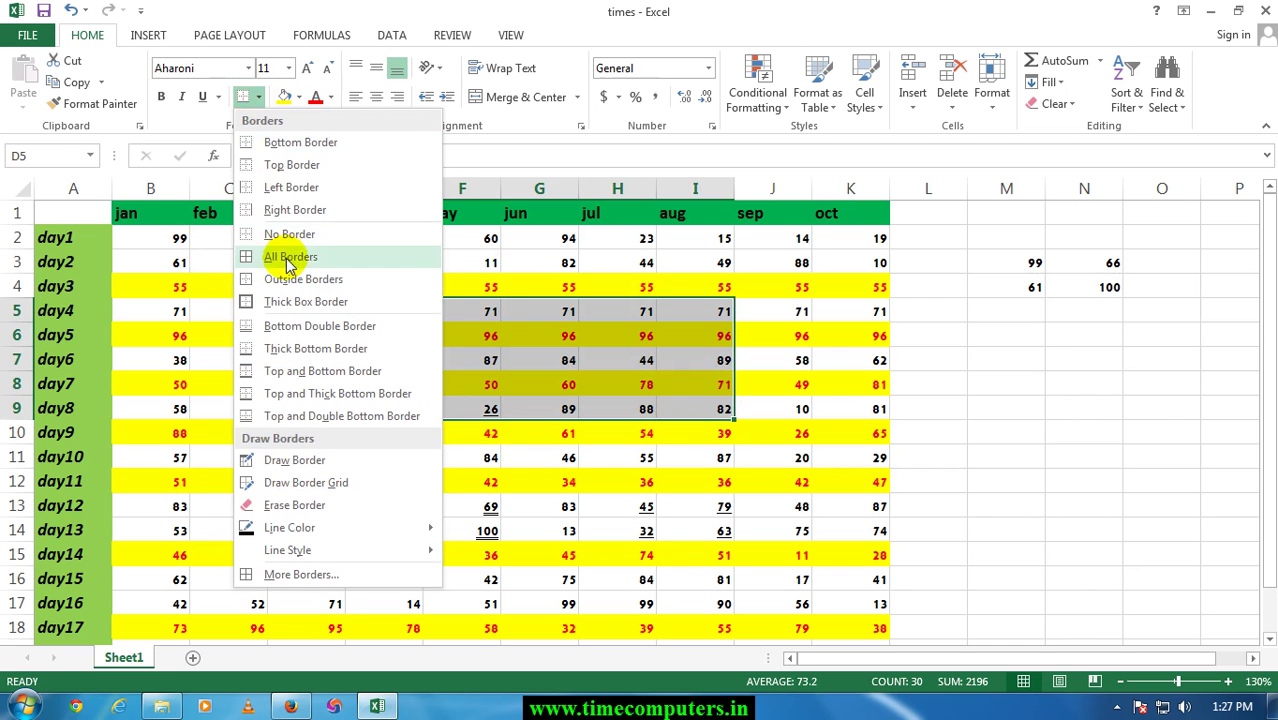
{"action": "left_click", "coordinate": [286, 257]}
{"action": "left_click", "coordinate": [418, 377]}
{"action": "left_click", "coordinate": [490, 505]}
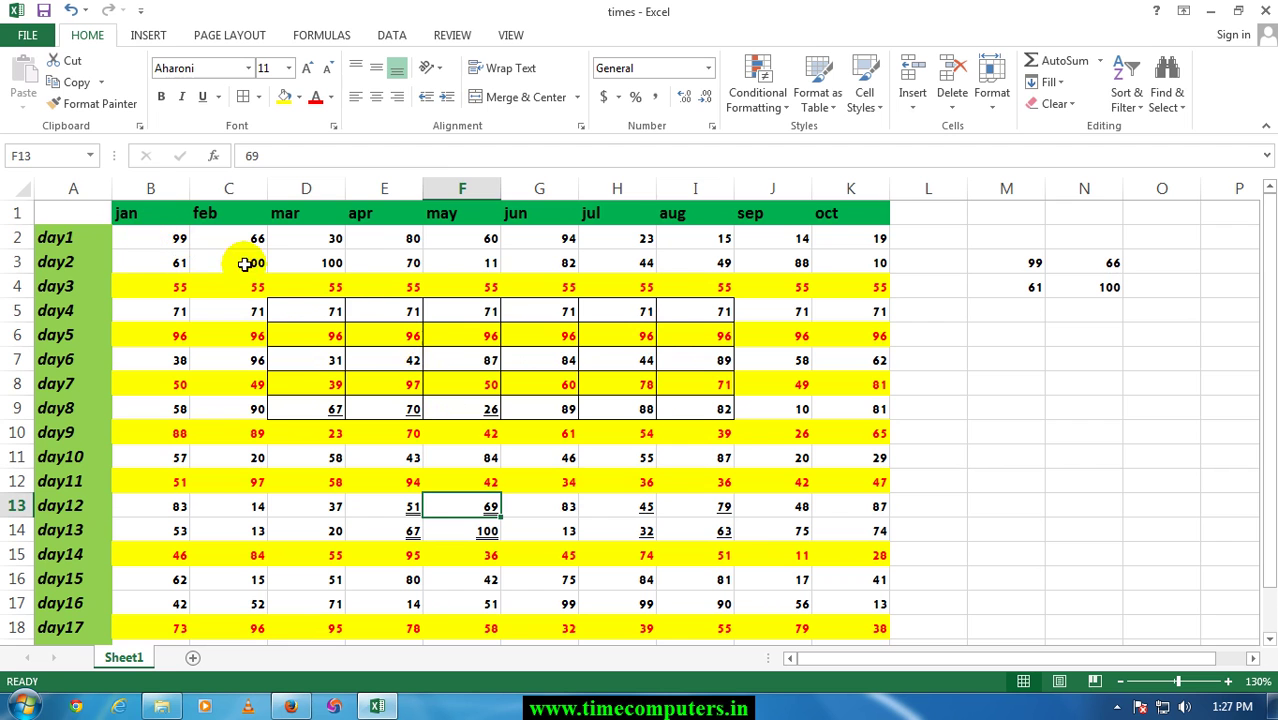
{"action": "left_click", "coordinate": [80, 212]}
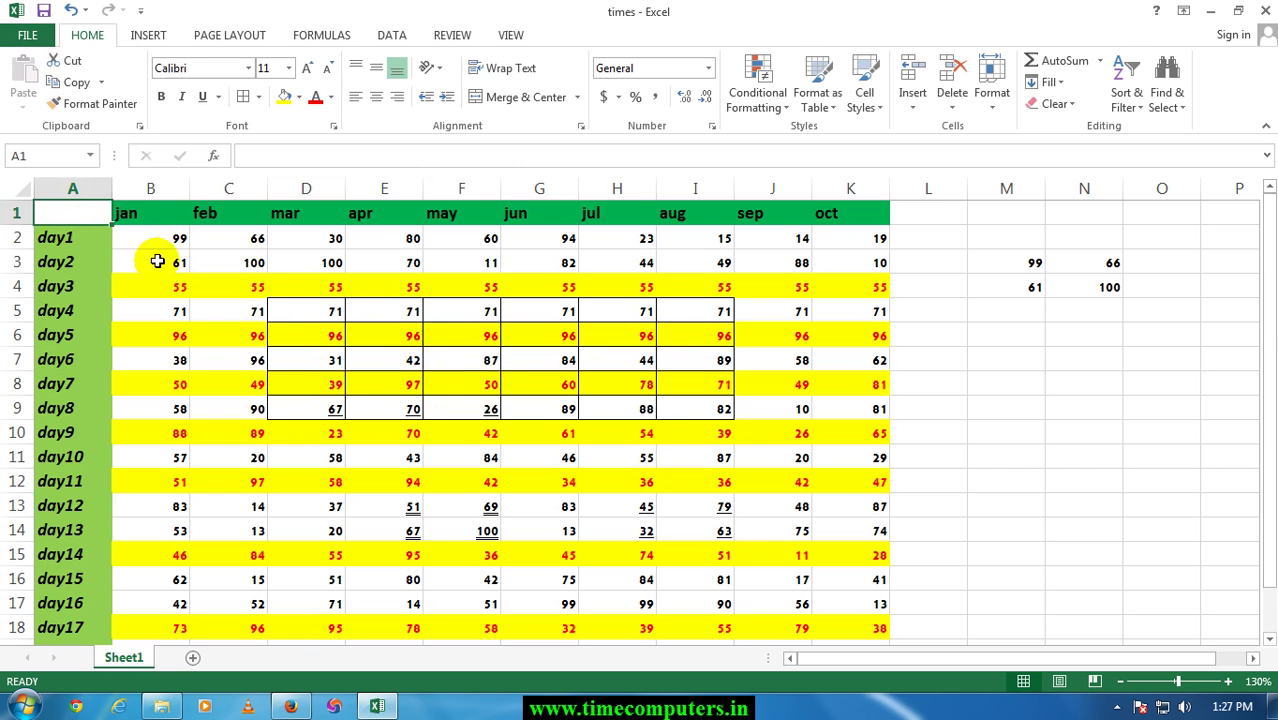
Step: Reapply All Borders to the whole A1:K20 table, then select C3:E5
{"action": "scroll", "coordinate": [328, 337], "scroll_direction": "down", "scroll_amount": 3}
{"action": "left_click", "coordinate": [872, 461], "text": "shift"}
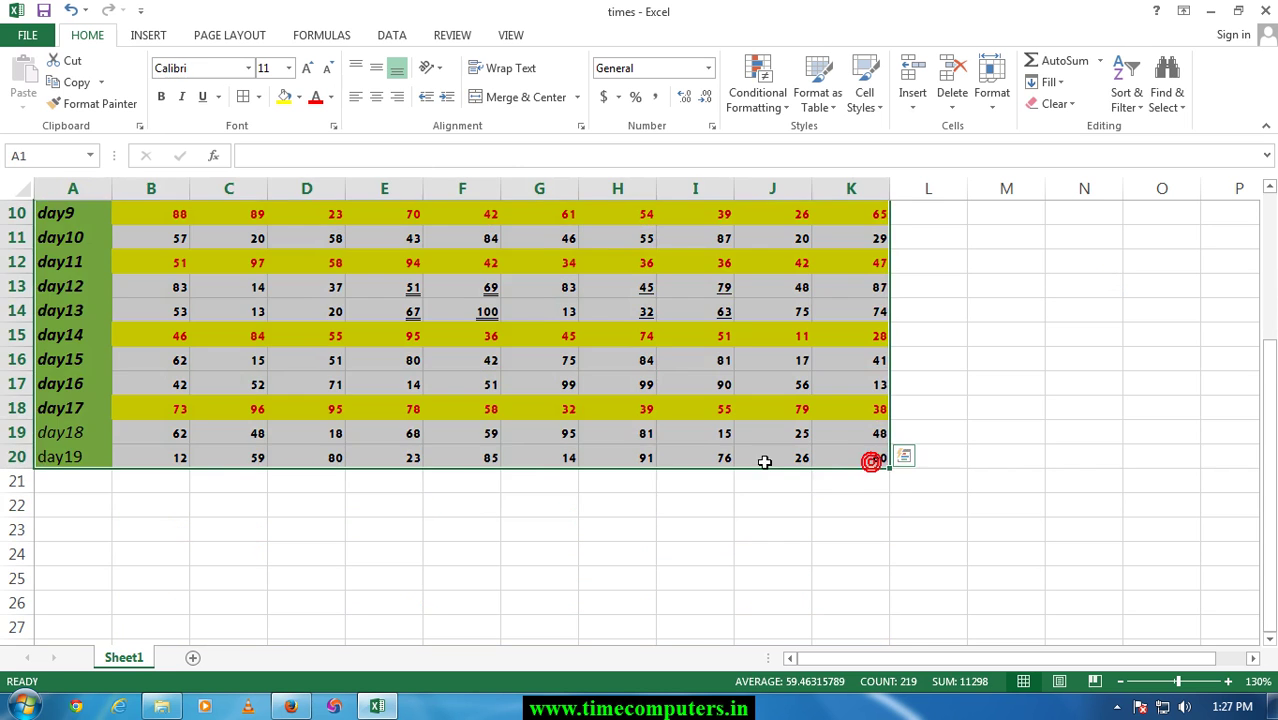
{"action": "scroll", "coordinate": [700, 420], "scroll_direction": "up", "scroll_amount": 3}
{"action": "left_click", "coordinate": [247, 97]}
{"action": "left_click", "coordinate": [356, 372]}
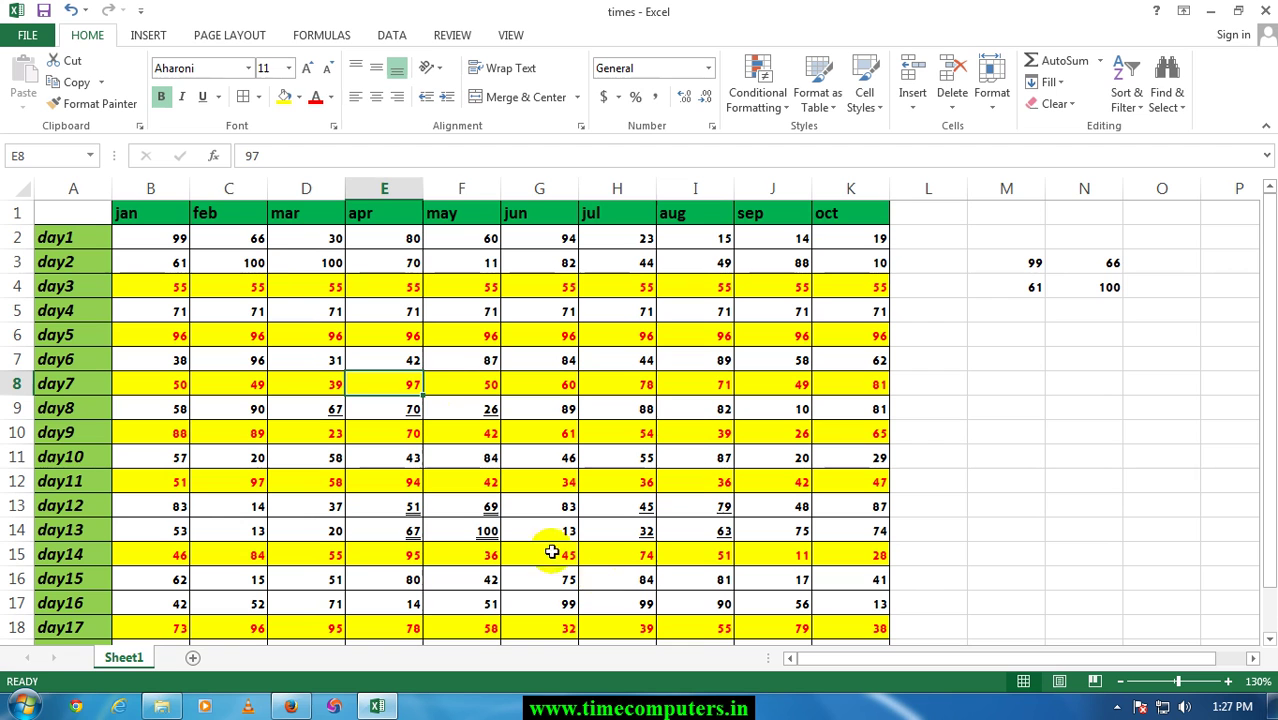
{"action": "left_click_drag", "start_coordinate": [221, 257], "coordinate": [400, 311]}
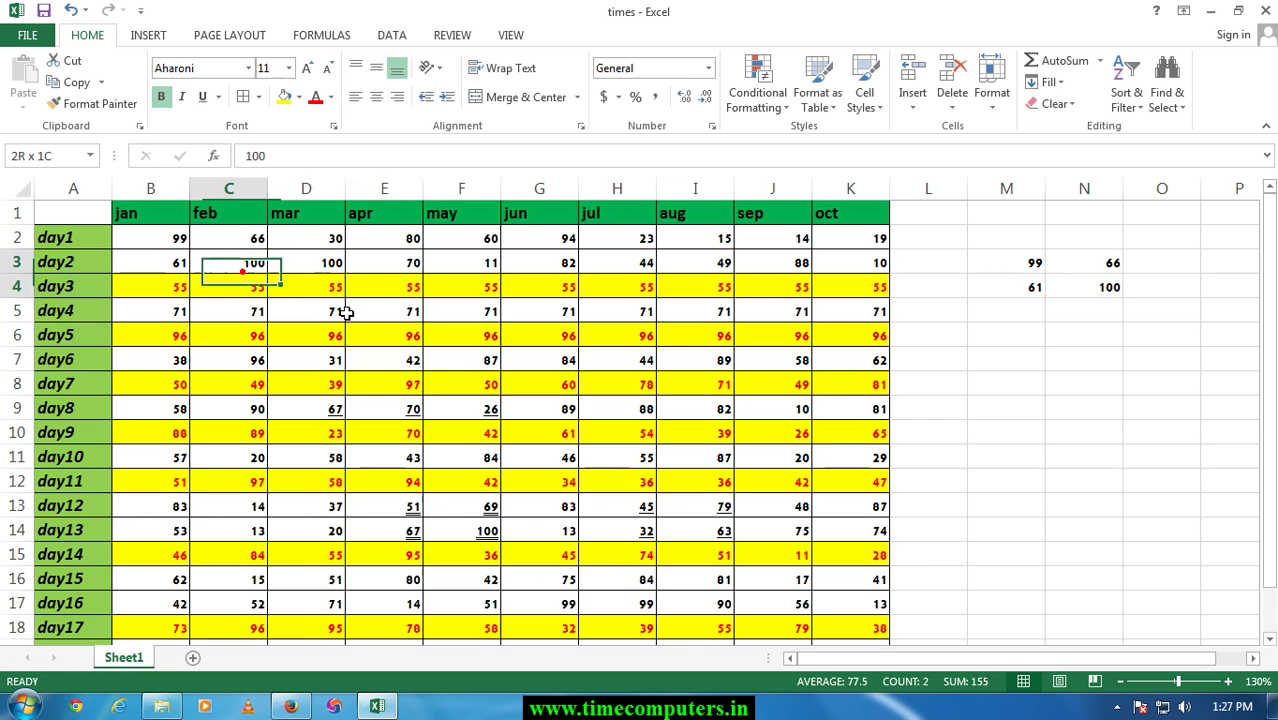
{"action": "left_click", "coordinate": [259, 97]}
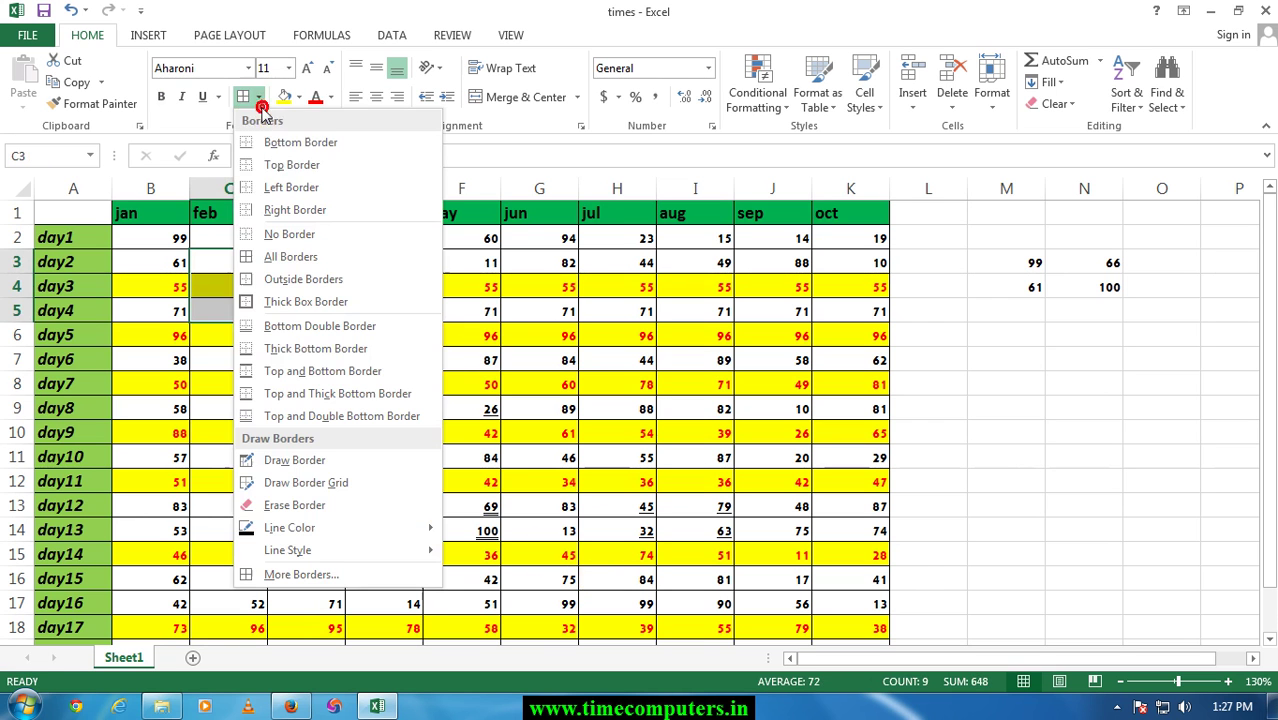
{"action": "left_click", "coordinate": [290, 234]}
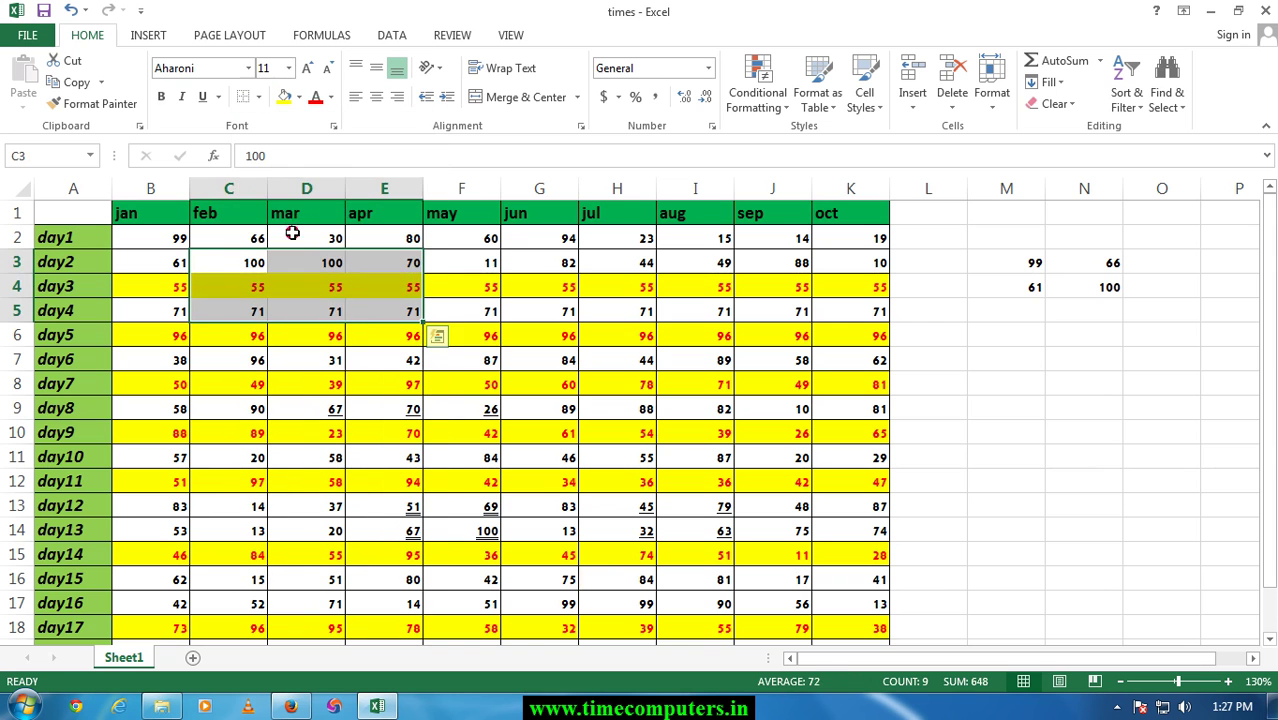
{"action": "left_click", "coordinate": [371, 337]}
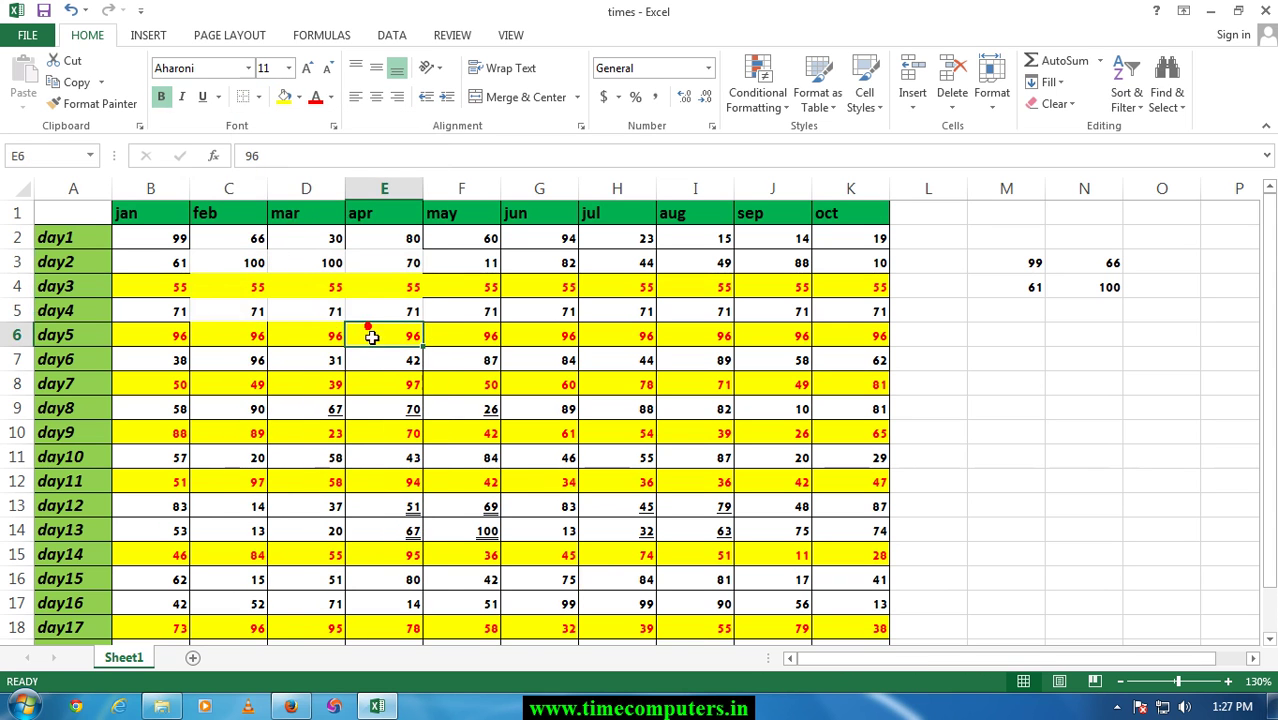
{"action": "left_click", "coordinate": [257, 97]}
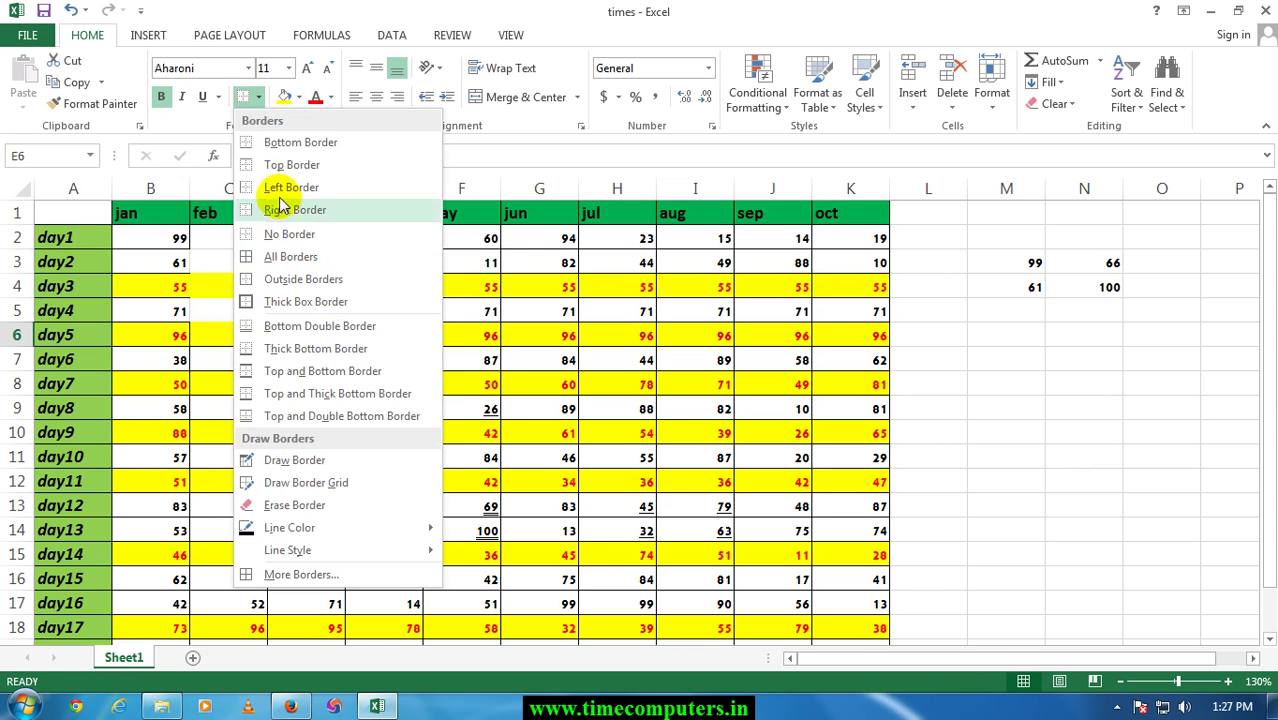
{"action": "left_click", "coordinate": [487, 251]}
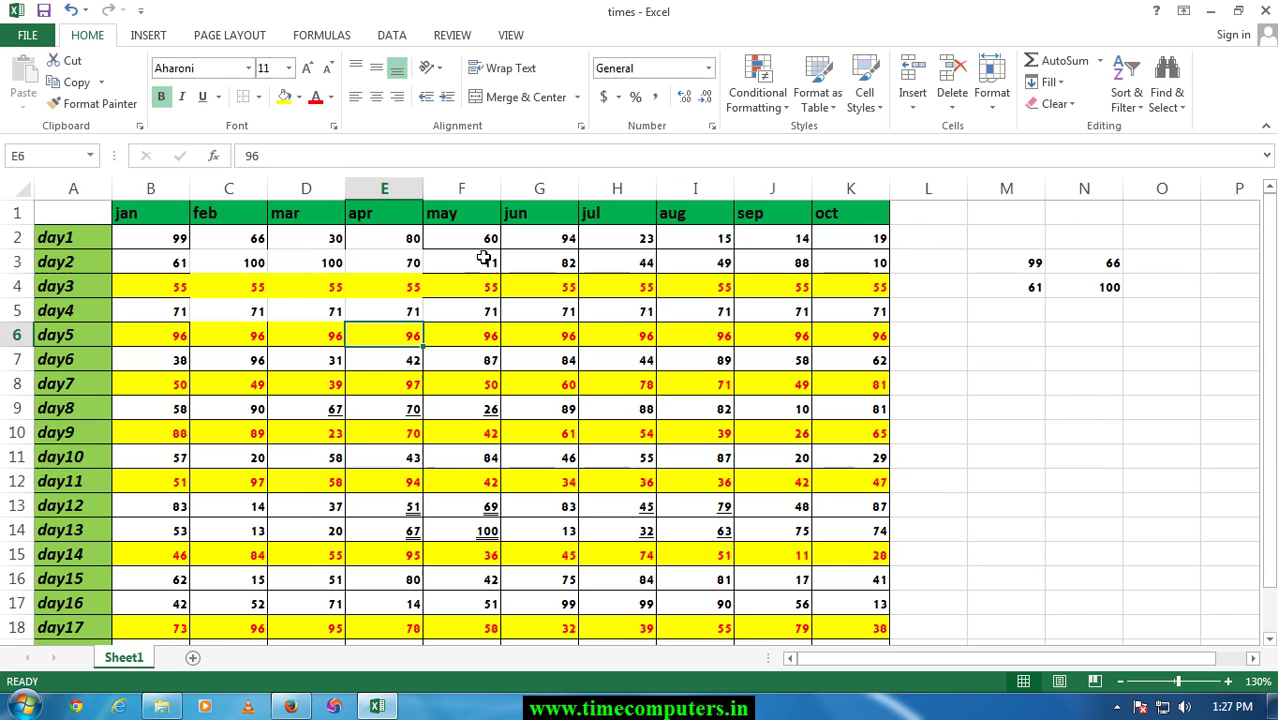
{"action": "left_click", "coordinate": [866, 244]}
{"action": "mouse_move", "coordinate": [862, 278]}
{"action": "left_mouse_down"}
{"action": "mouse_move", "coordinate": [876, 625]}
{"action": "mouse_move", "coordinate": [870, 605]}
{"action": "left_mouse_up"}
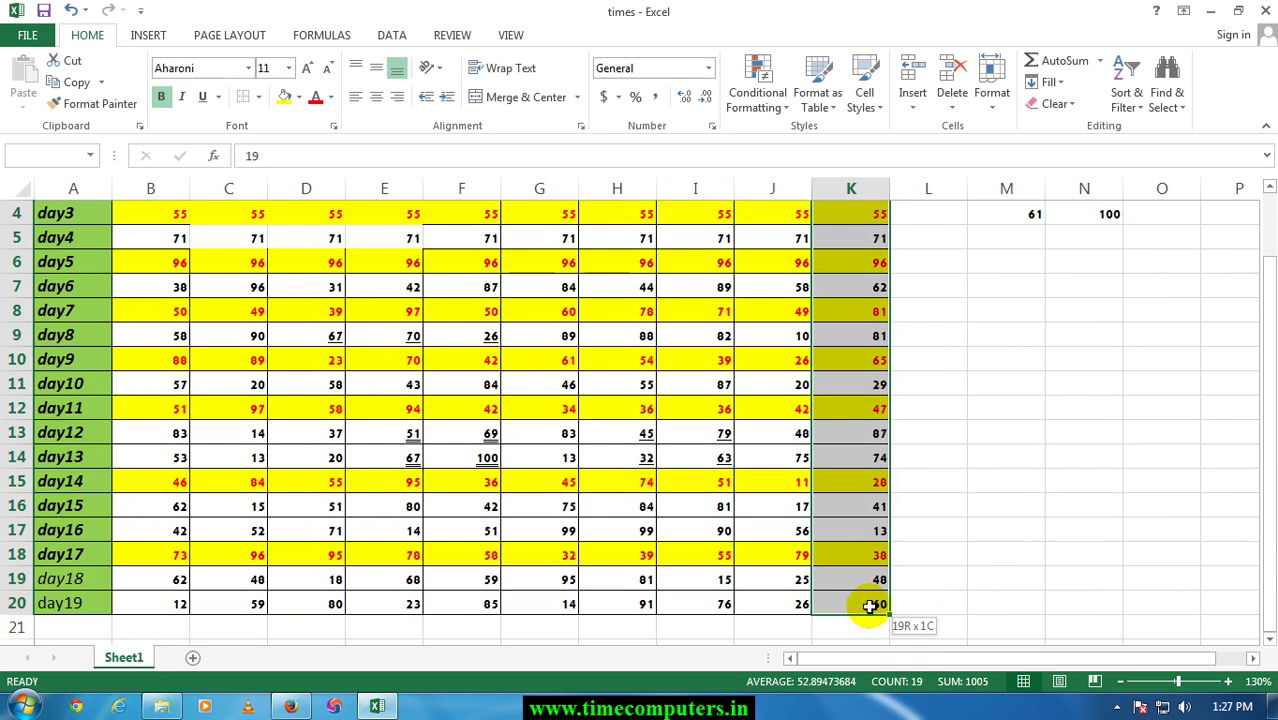
Step: Apply a Right Border to the oct column cells K2:K20
{"action": "left_click", "coordinate": [258, 97]}
{"action": "left_click", "coordinate": [260, 99]}
{"action": "left_click", "coordinate": [258, 97]}
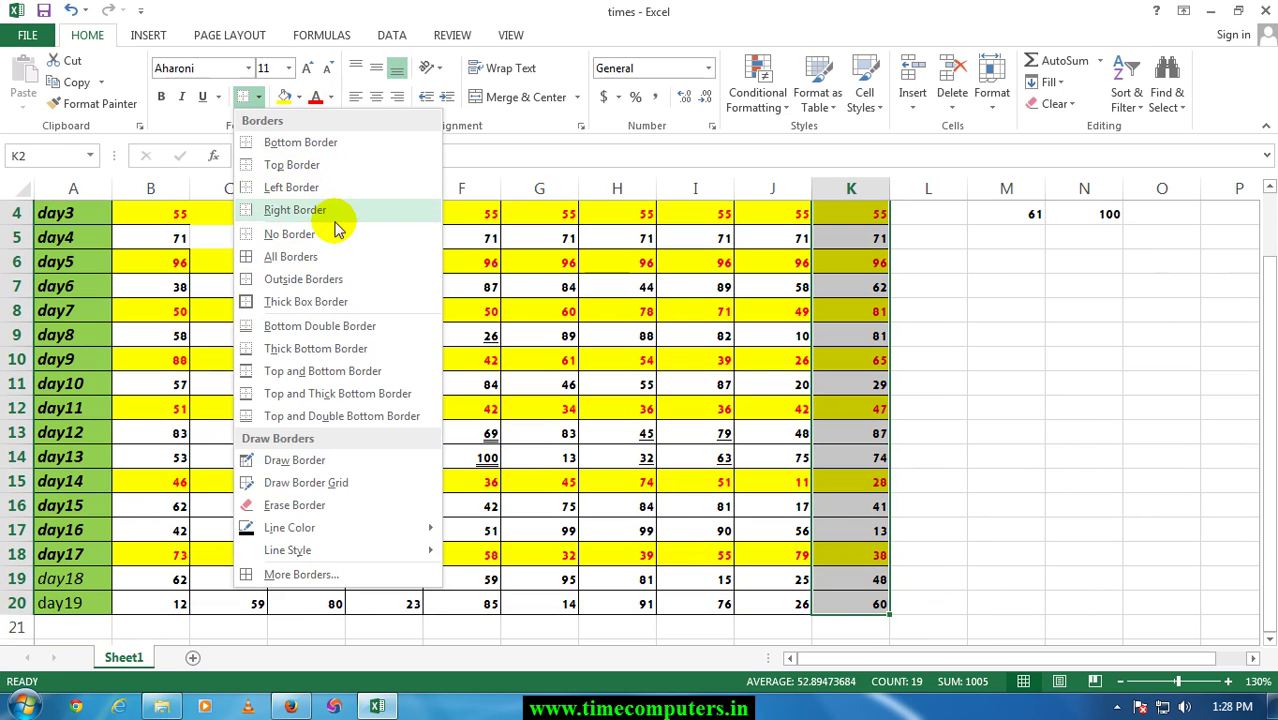
{"action": "left_click", "coordinate": [333, 222]}
{"action": "scroll", "coordinate": [331, 209], "scroll_direction": "up", "scroll_amount": 1}
{"action": "left_click", "coordinate": [864, 405]}
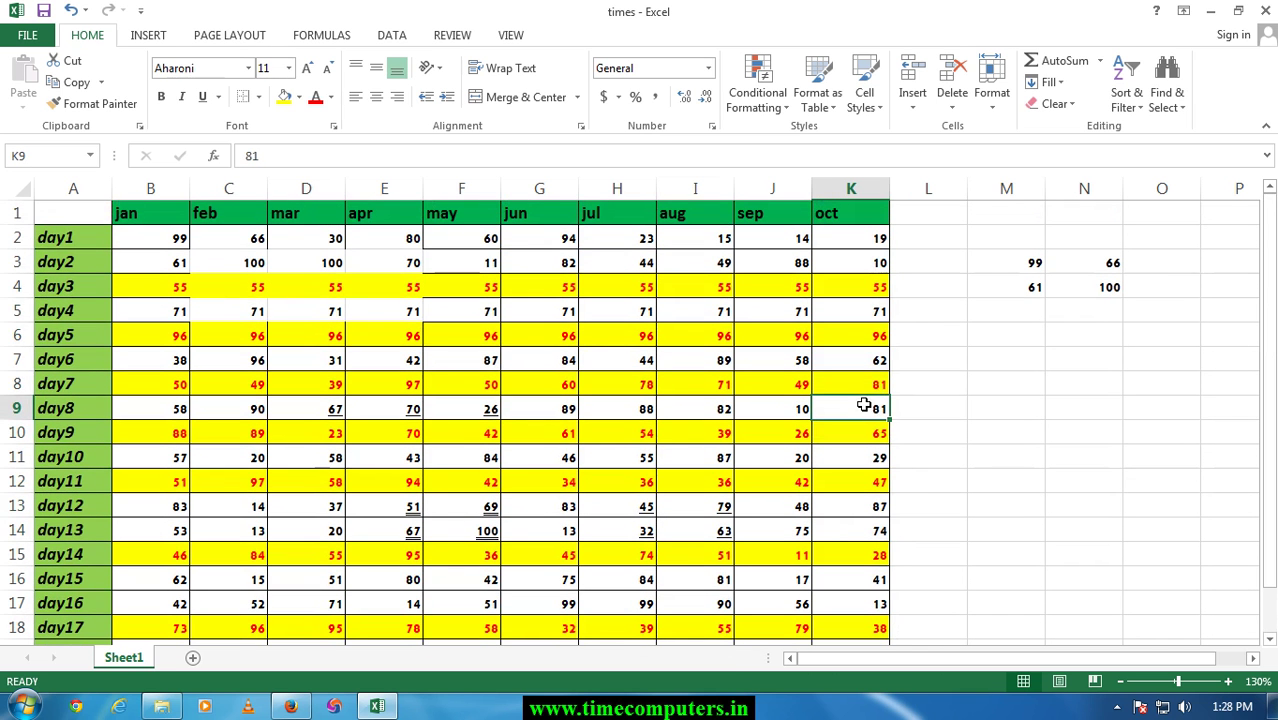
{"action": "left_click_drag", "start_coordinate": [376, 250], "coordinate": [385, 314]}
Step: Give cell E4 a right border and a top border
{"action": "left_click", "coordinate": [395, 284]}
{"action": "left_click", "coordinate": [257, 97]}
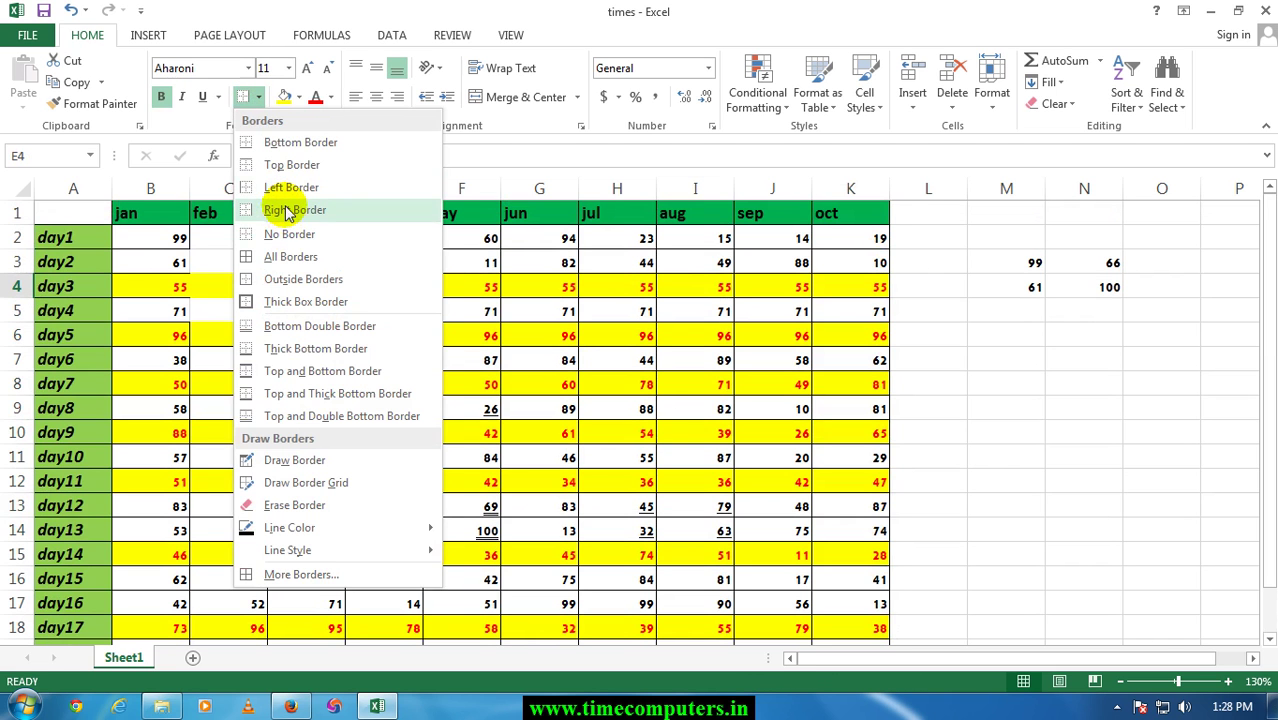
{"action": "left_click", "coordinate": [284, 208]}
{"action": "left_click", "coordinate": [455, 325]}
{"action": "left_click", "coordinate": [384, 291]}
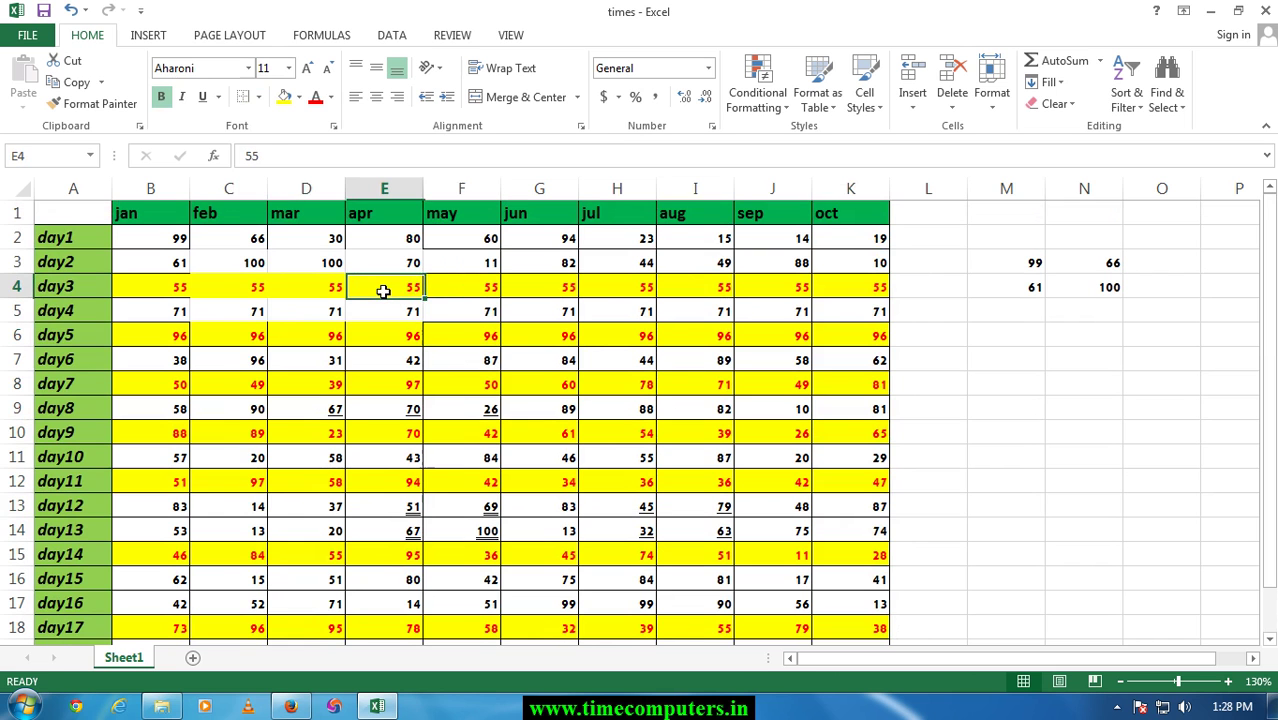
{"action": "left_click", "coordinate": [257, 97]}
{"action": "left_click", "coordinate": [288, 164]}
Step: Add a Thick Bottom Border under cell F7, the day6 may value 87
{"action": "left_click", "coordinate": [429, 357]}
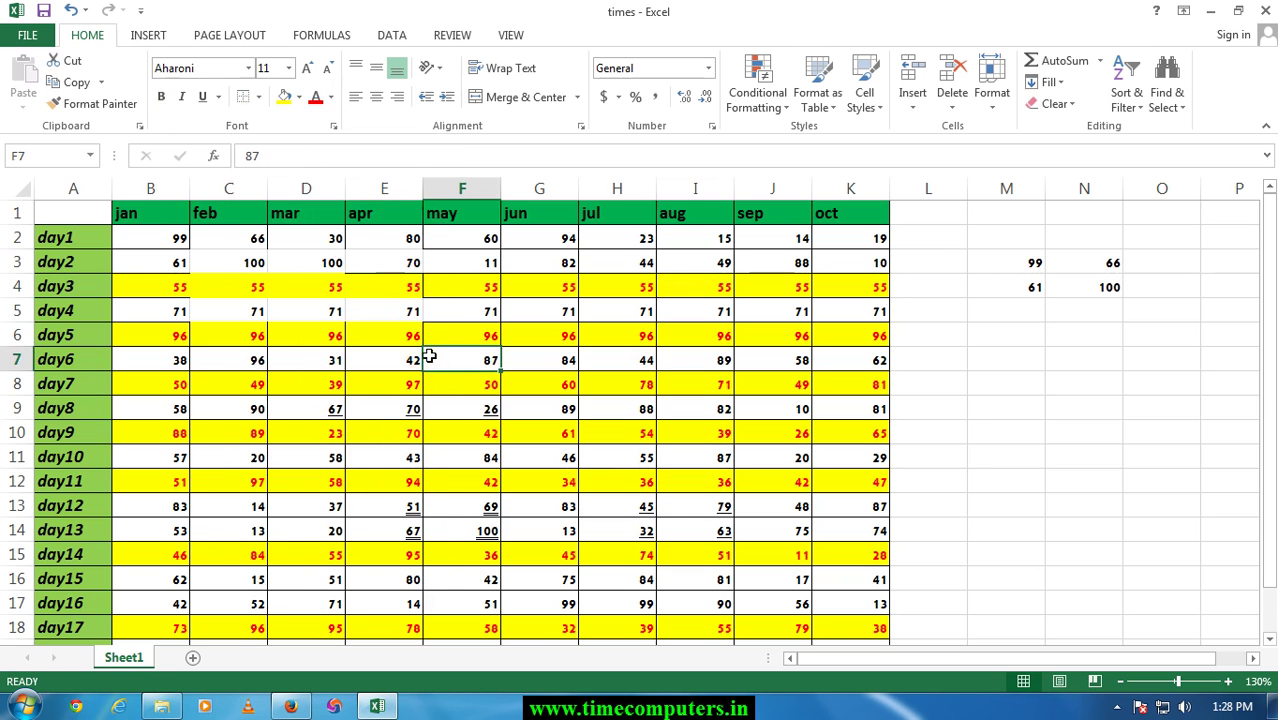
{"action": "left_click", "coordinate": [372, 286]}
{"action": "left_click", "coordinate": [397, 311]}
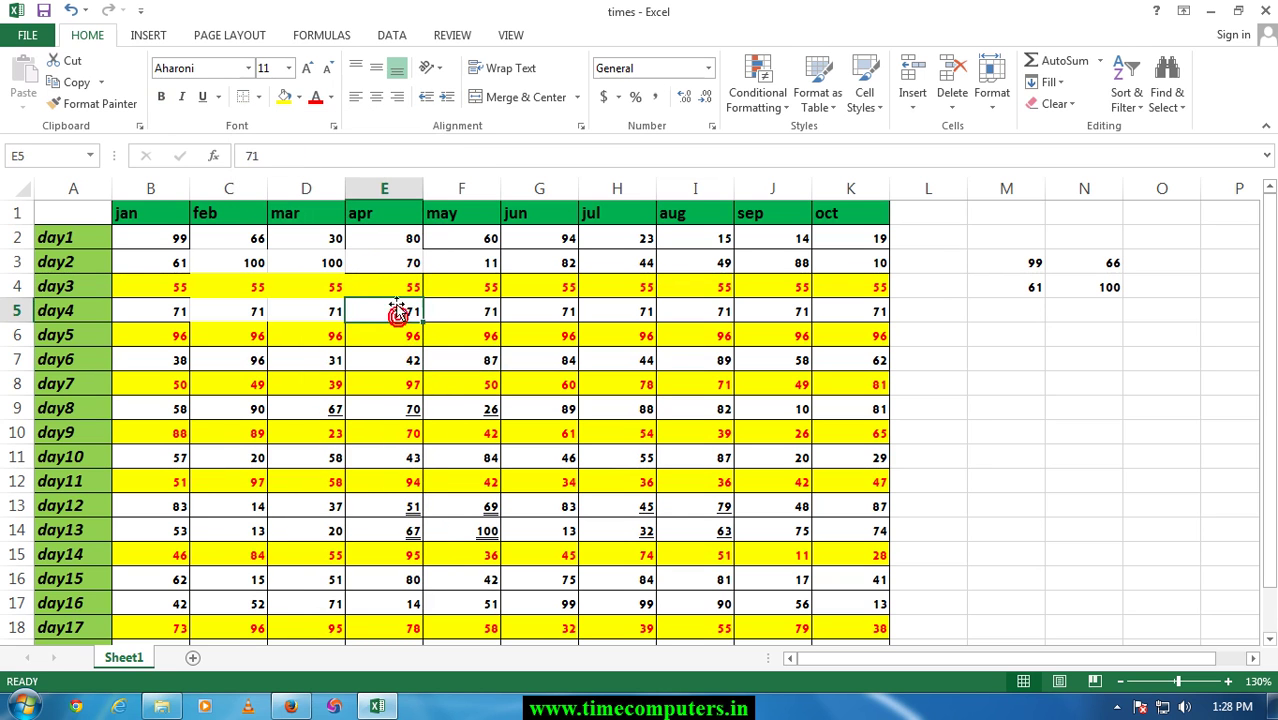
{"action": "left_click", "coordinate": [468, 350]}
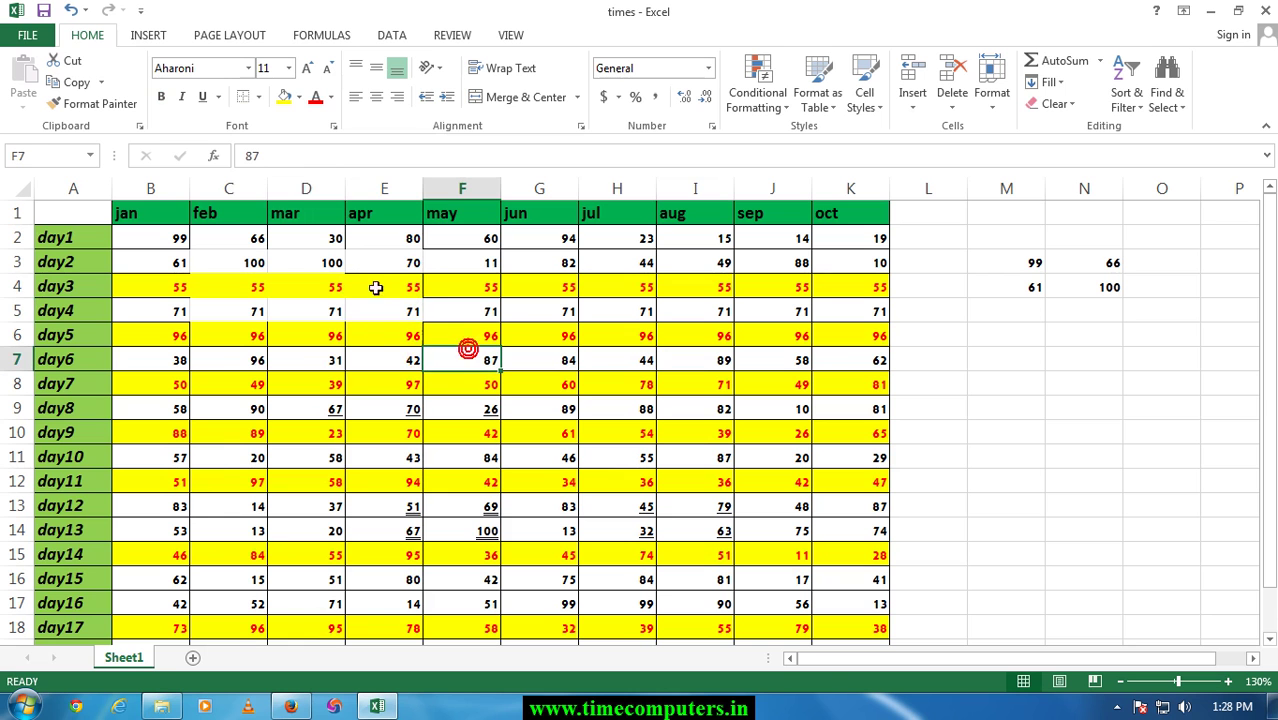
{"action": "left_click", "coordinate": [258, 97]}
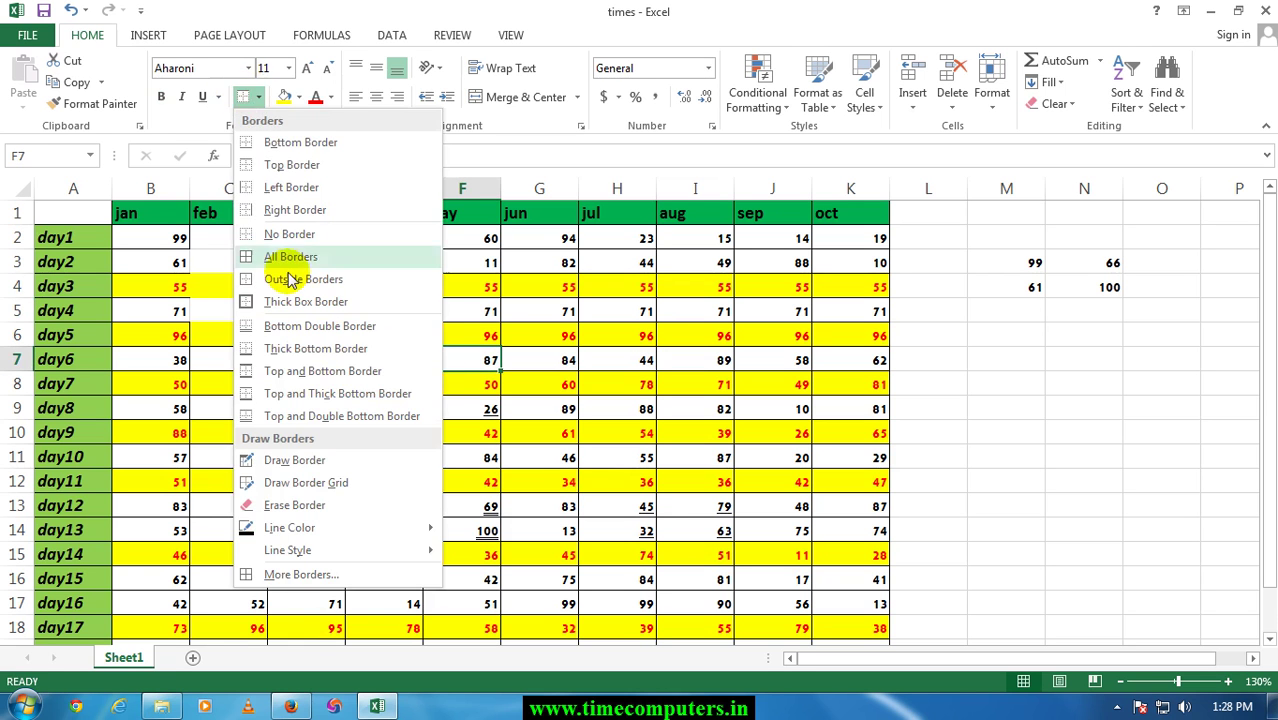
{"action": "left_click", "coordinate": [347, 356]}
{"action": "left_click", "coordinate": [570, 389]}
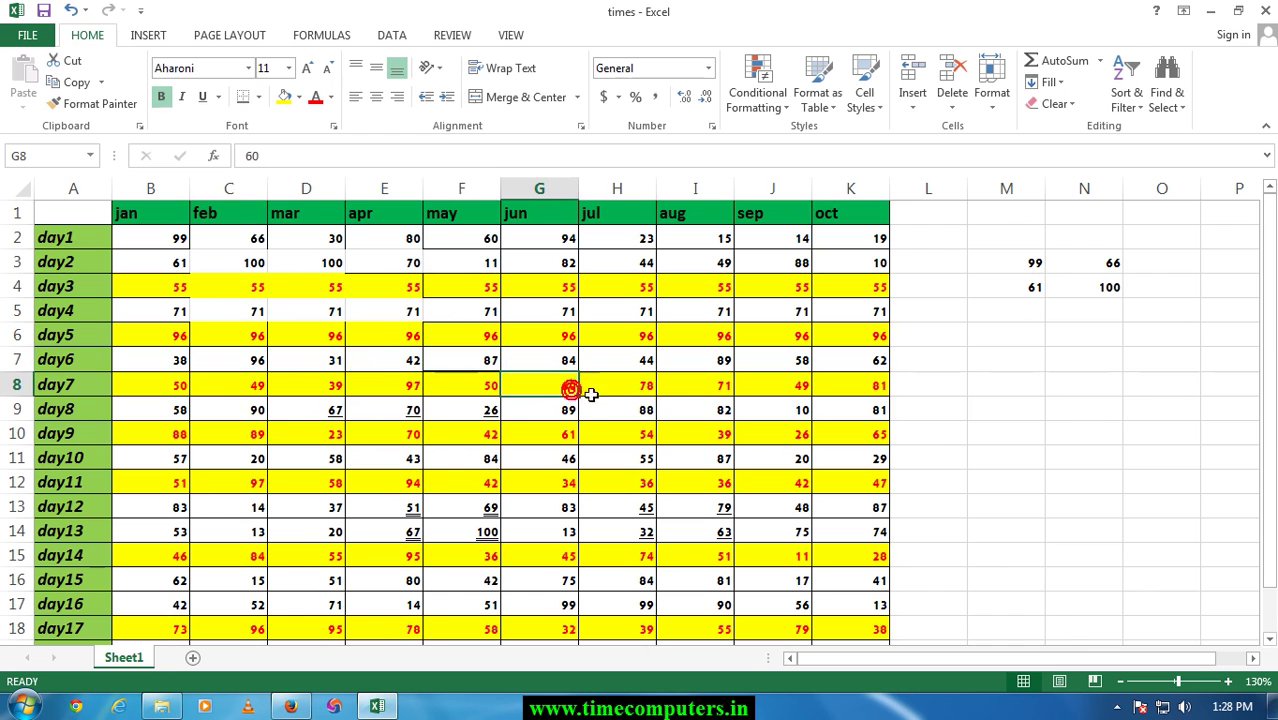
Step: Apply Top and Thick Bottom Border to D3, the day2 mar cell holding 100
{"action": "scroll", "coordinate": [690, 421], "scroll_direction": "down", "scroll_amount": 1}
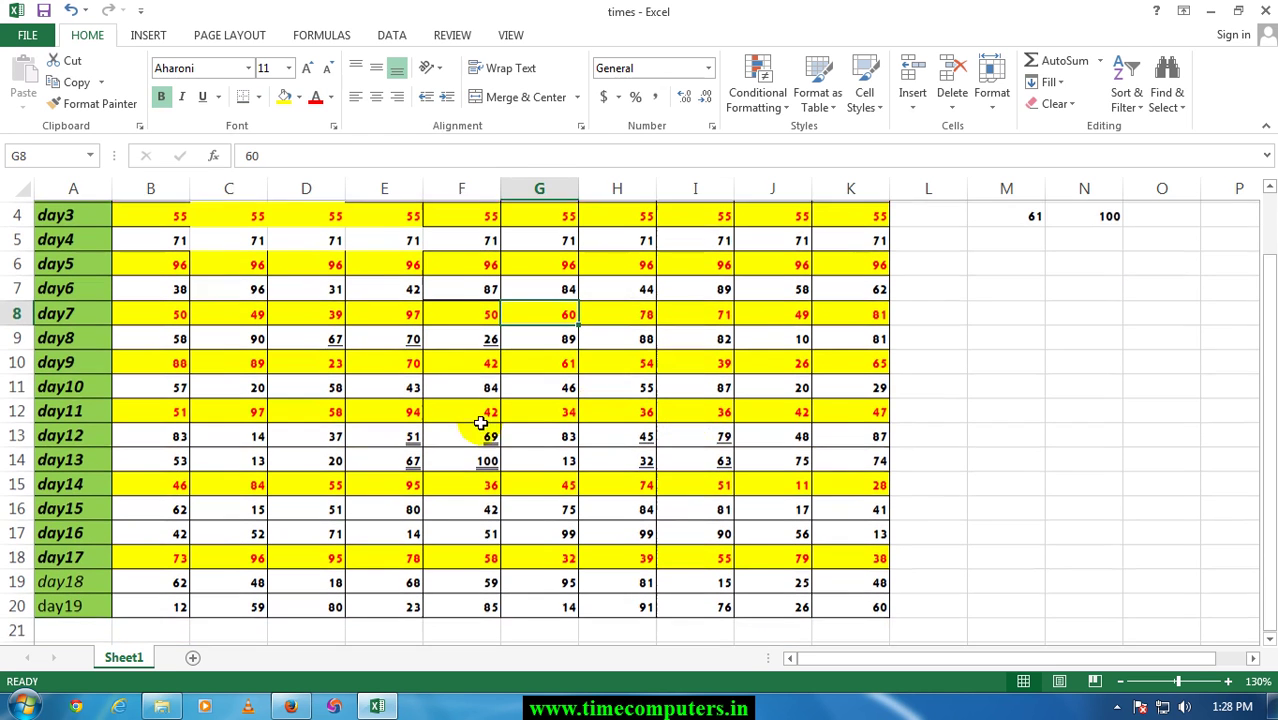
{"action": "scroll", "coordinate": [485, 417], "scroll_direction": "up", "scroll_amount": 1}
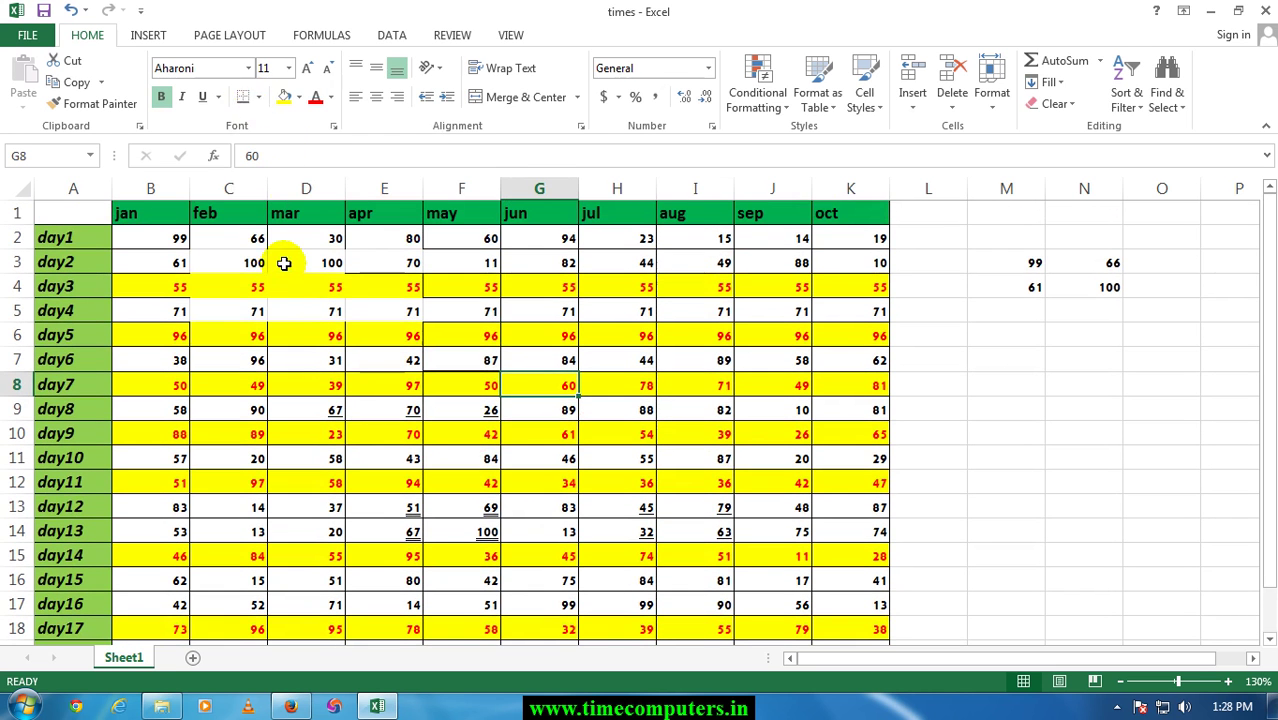
{"action": "left_click", "coordinate": [285, 261]}
{"action": "left_click", "coordinate": [258, 97]}
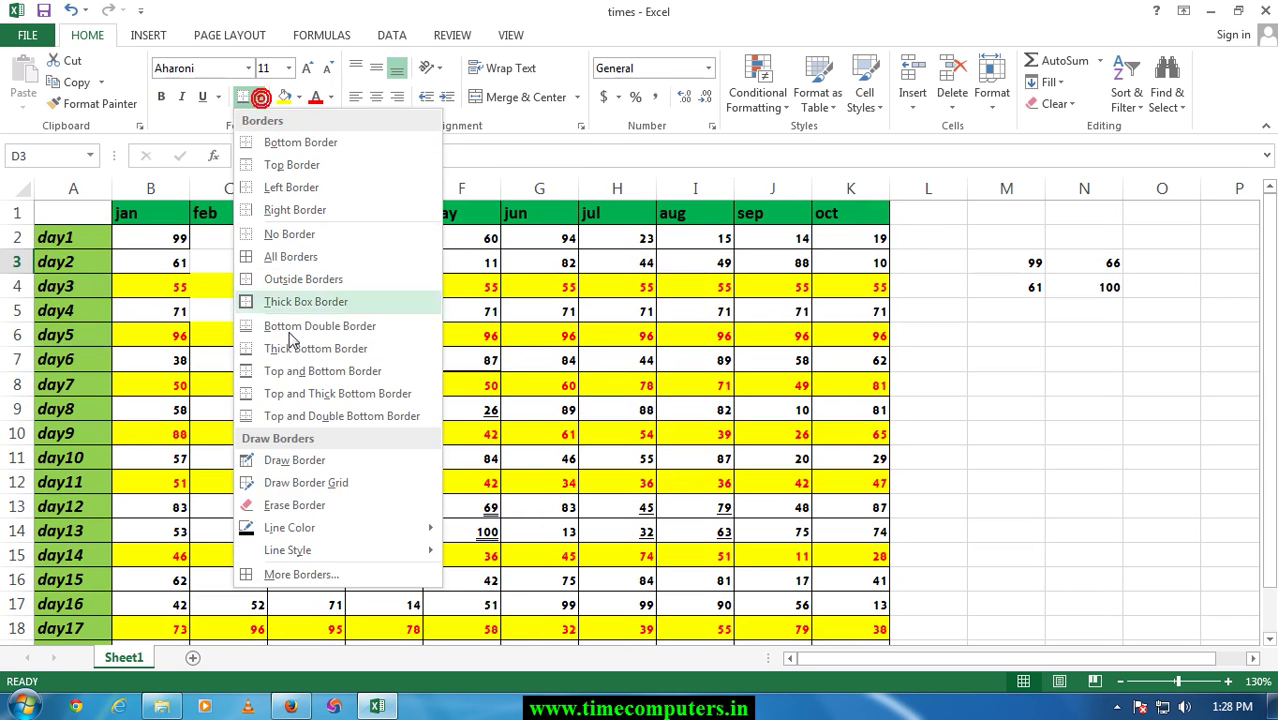
{"action": "left_click", "coordinate": [340, 395]}
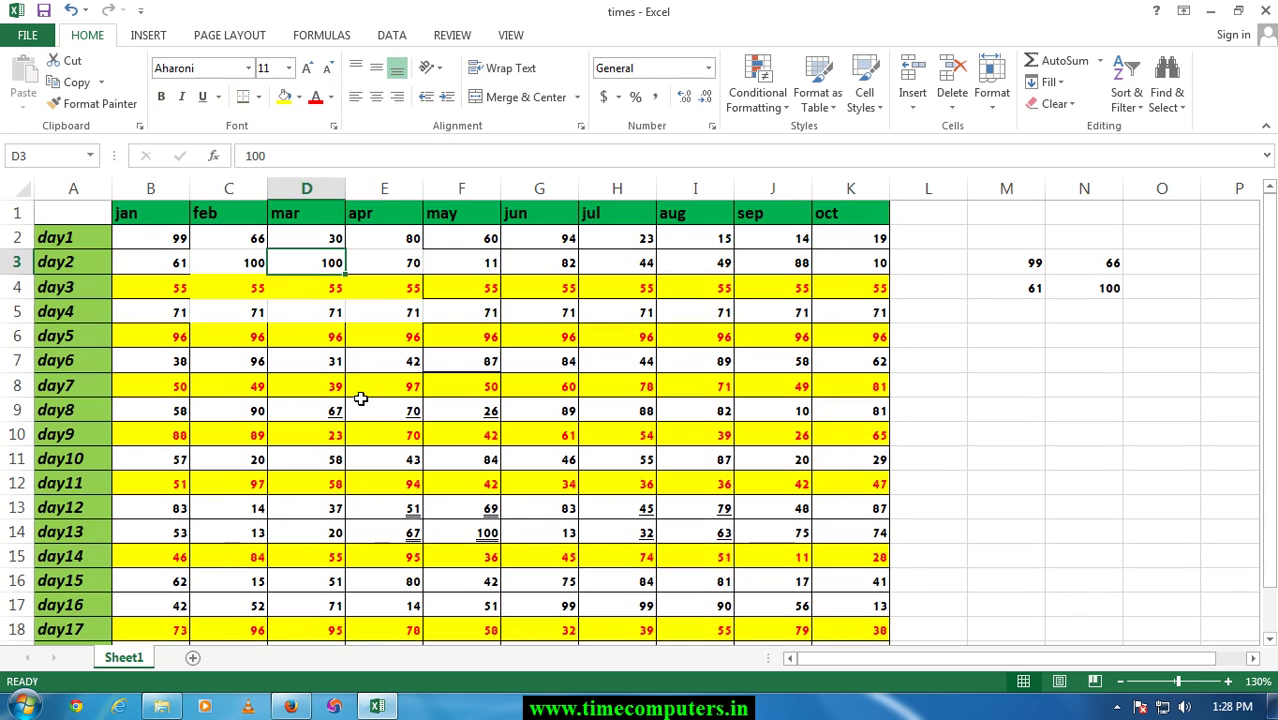
{"action": "left_click", "coordinate": [353, 386]}
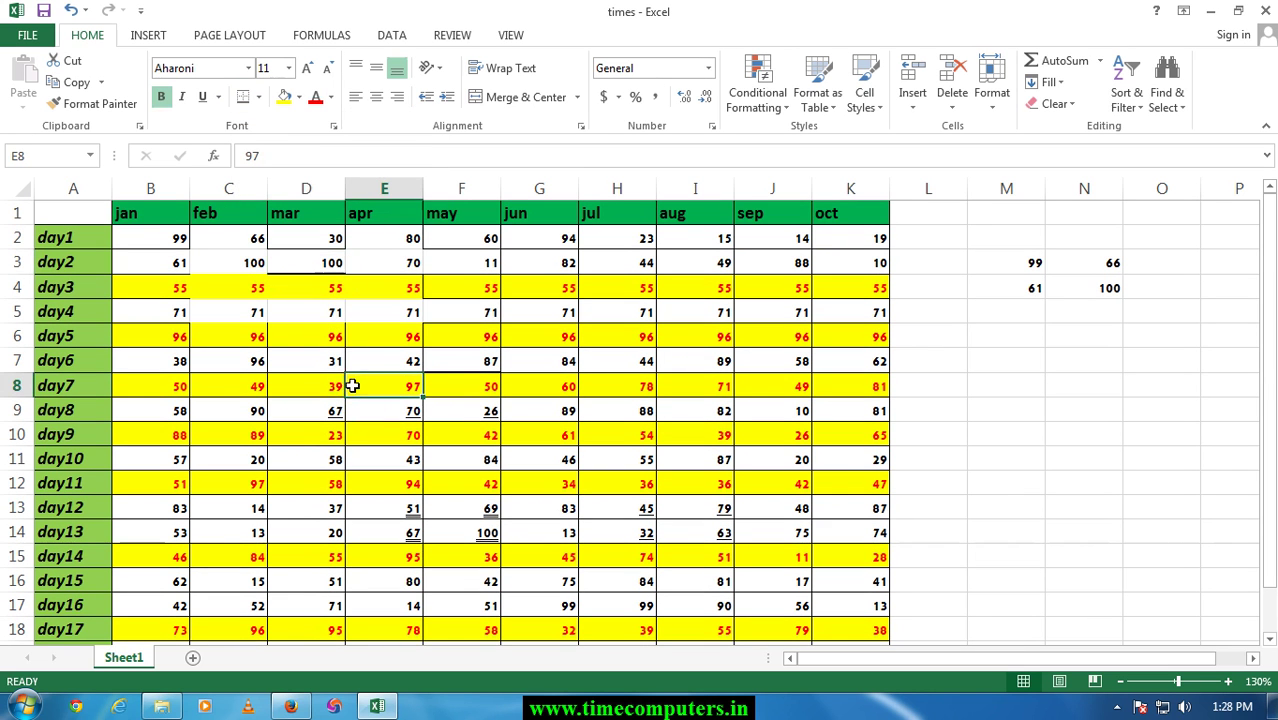
{"action": "left_click", "coordinate": [283, 272]}
{"action": "left_click", "coordinate": [336, 310]}
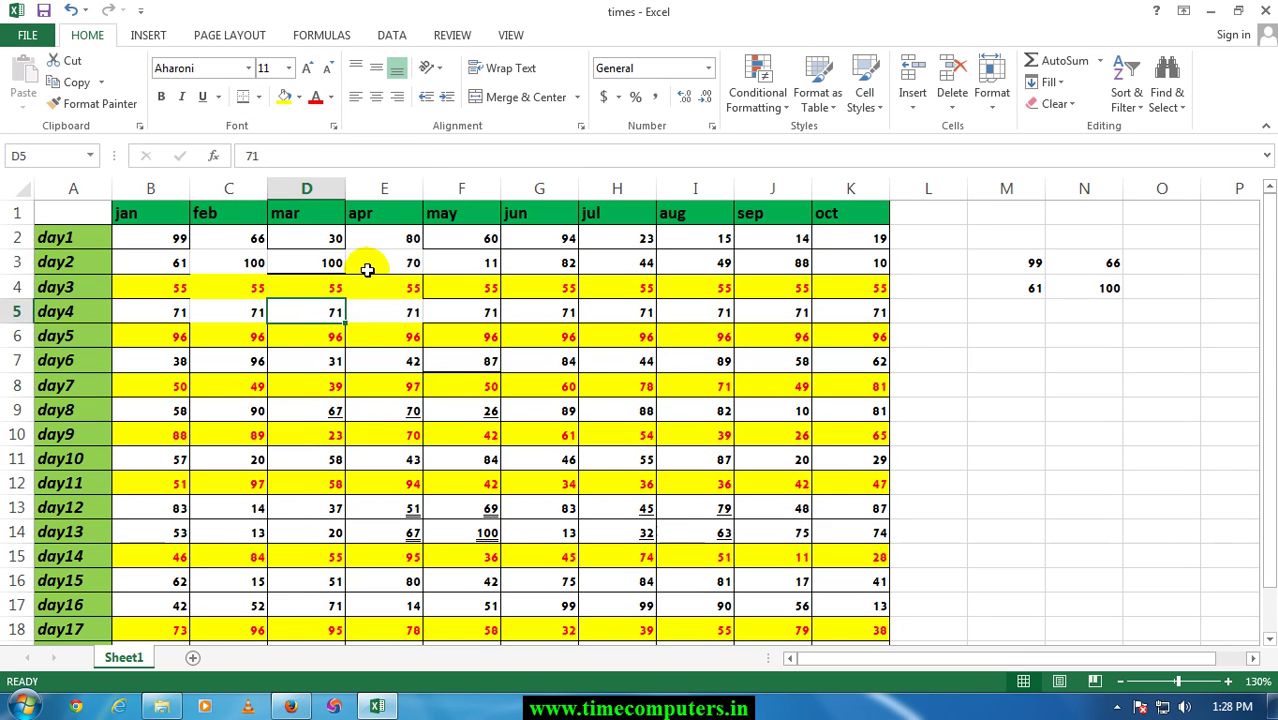
Step: With the Draw Border pen, outline L4:N10 and draw a box around M6:N9 inside it
{"action": "left_click", "coordinate": [260, 97]}
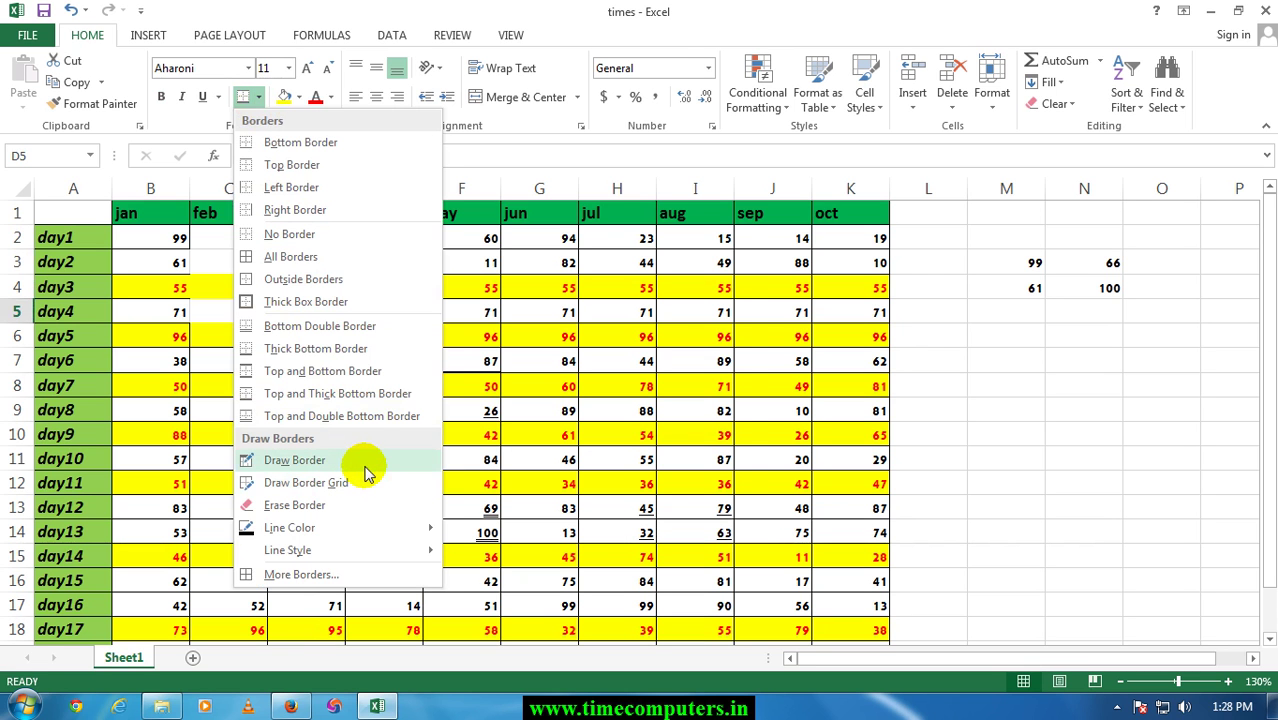
{"action": "left_click", "coordinate": [361, 462]}
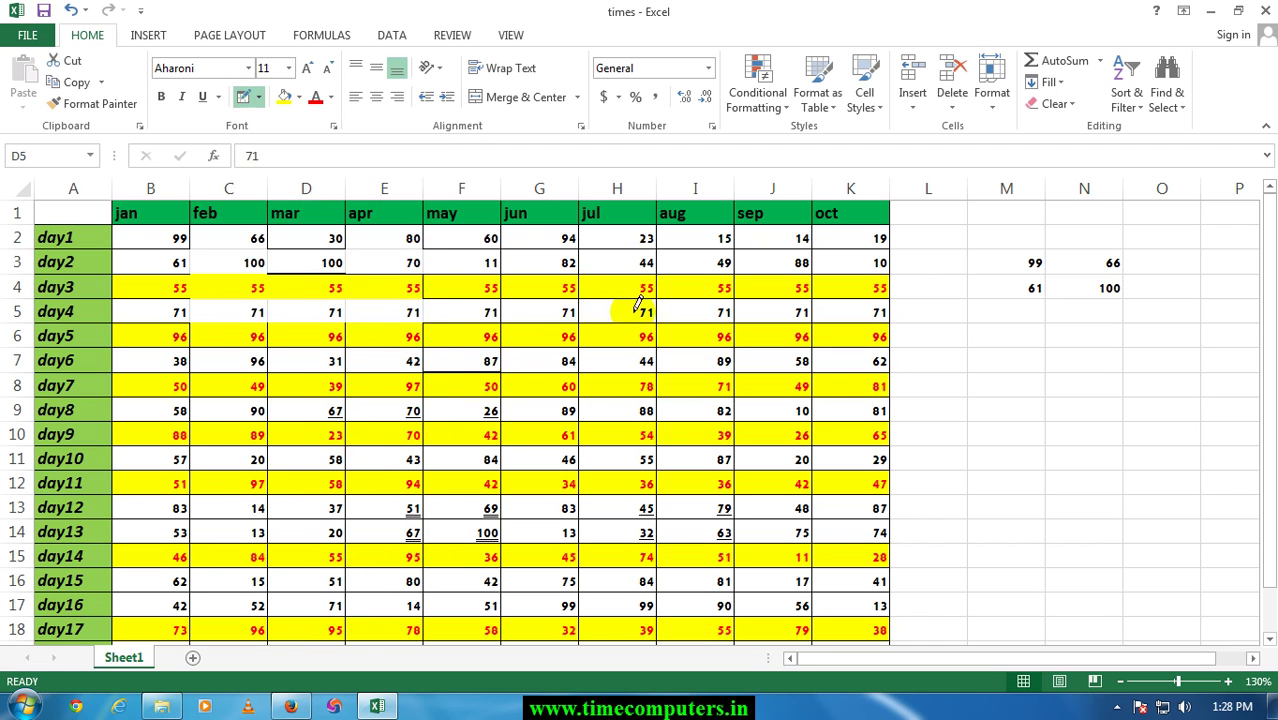
{"action": "left_click", "coordinate": [600, 299]}
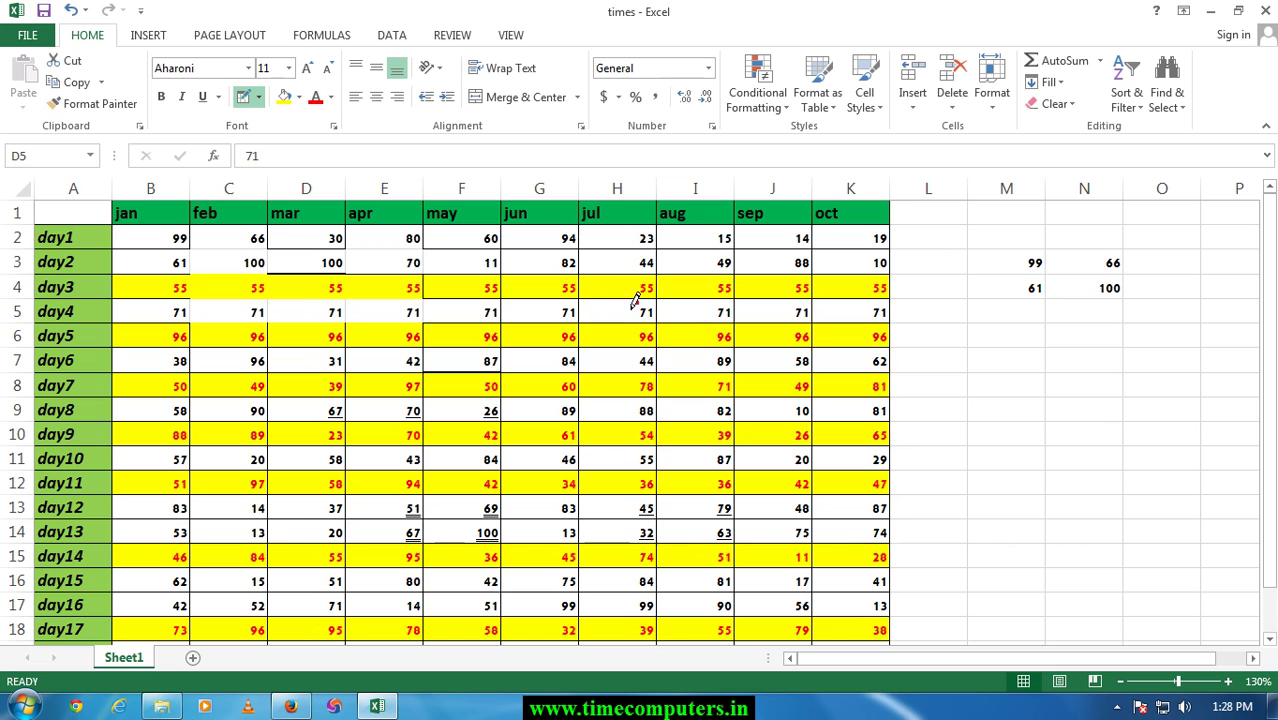
{"action": "left_click_drag", "start_coordinate": [892, 277], "coordinate": [1120, 444]}
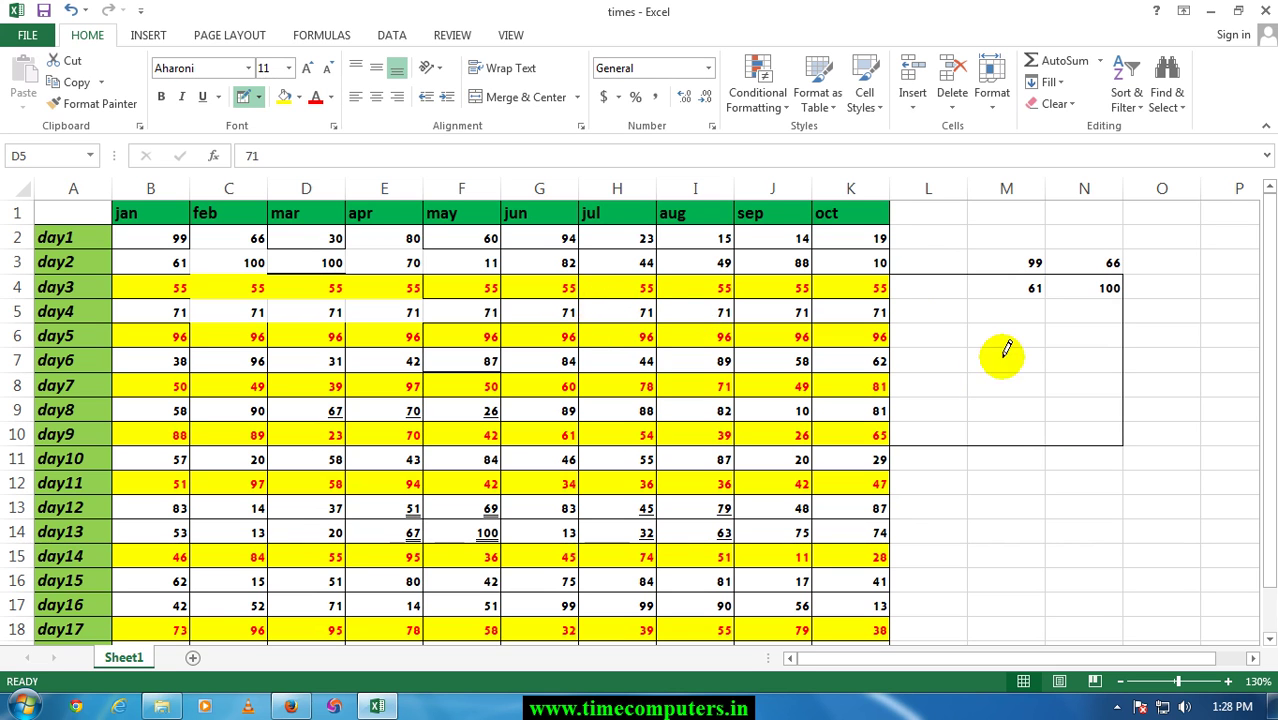
{"action": "left_click_drag", "start_coordinate": [968, 336], "coordinate": [1118, 418]}
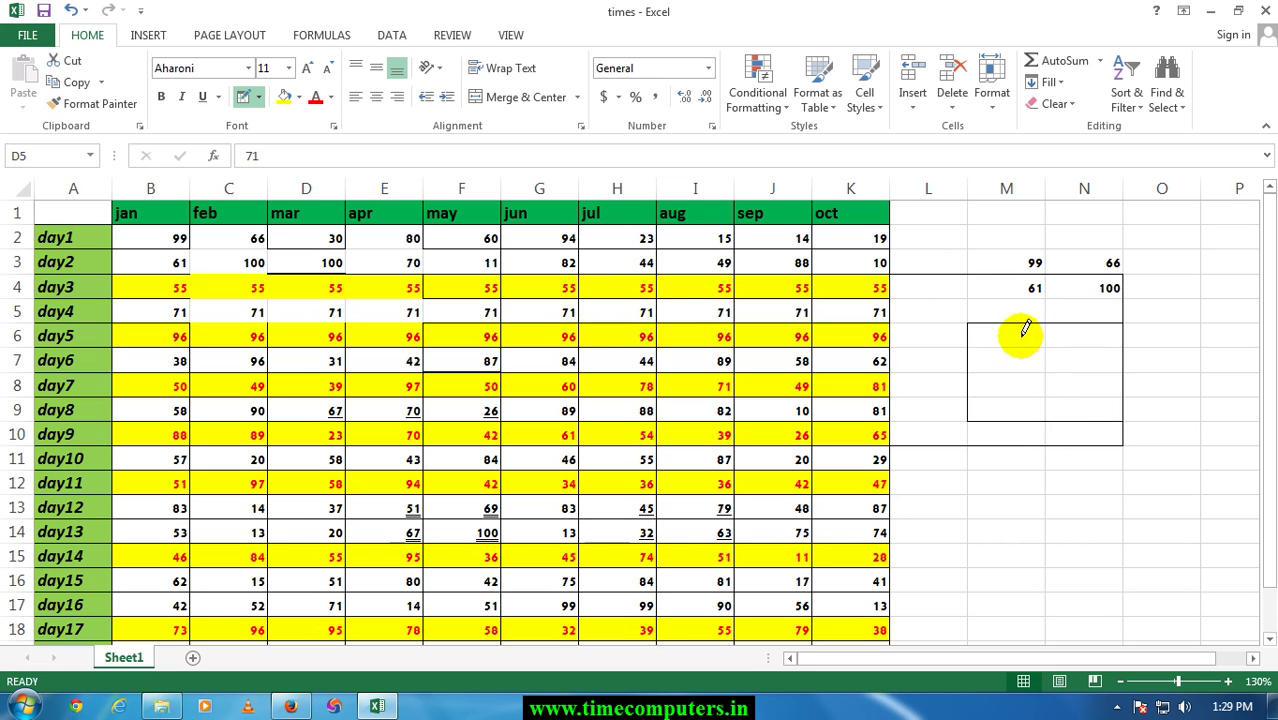
Step: Add inner lines: extend the M/N divider through row 10 and line M7:N7, undoing a stray line near L6
{"action": "left_click_drag", "start_coordinate": [1039, 408], "coordinate": [1027, 430]}
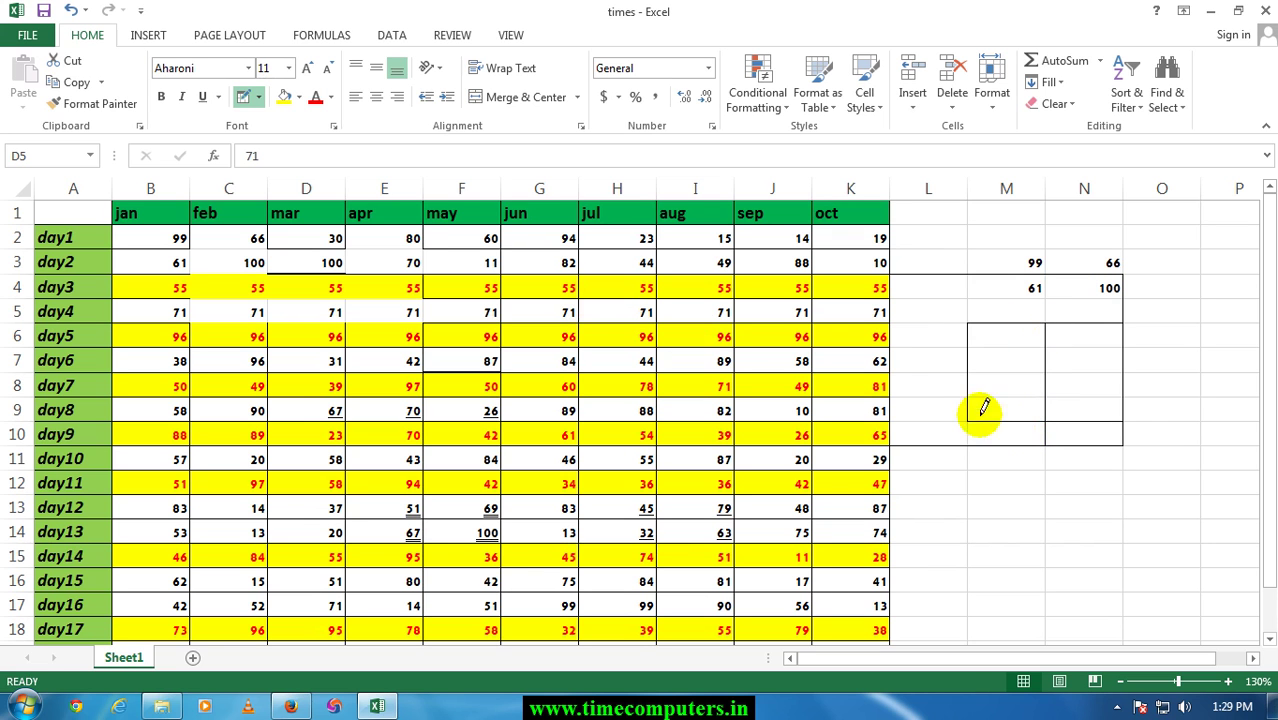
{"action": "left_click", "coordinate": [914, 326]}
{"action": "key", "text": "ctrl+z"}
{"action": "left_click", "coordinate": [925, 363]}
{"action": "left_click_drag", "start_coordinate": [1027, 363], "coordinate": [1093, 362]}
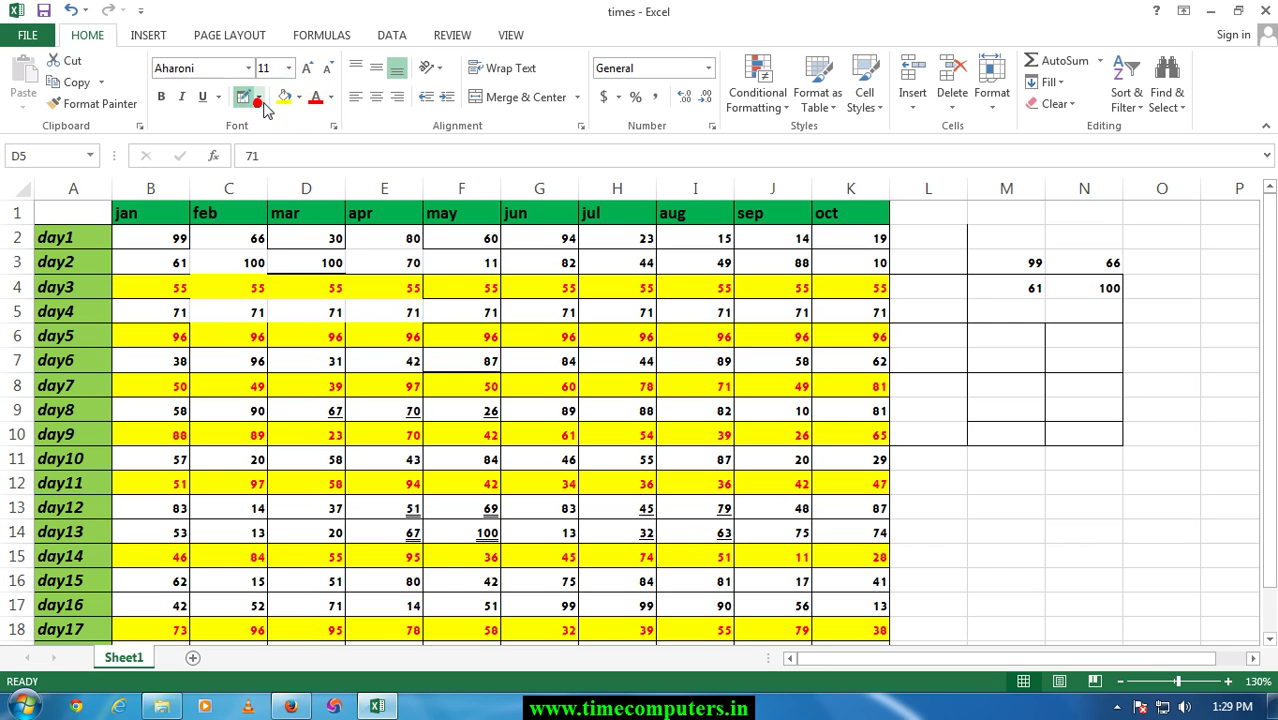
{"action": "left_click", "coordinate": [260, 102]}
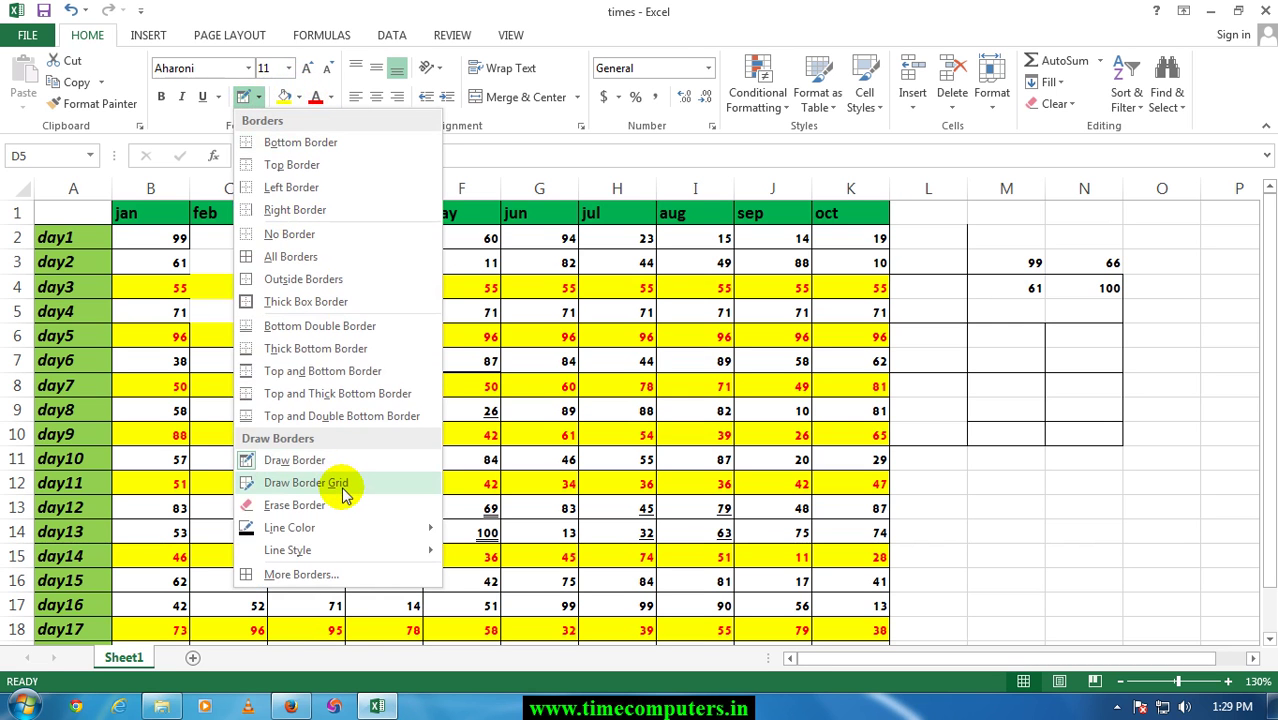
Step: Use Draw Border Grid to grid L6:L9, M13:N16 and O11:P14
{"action": "left_click", "coordinate": [341, 492]}
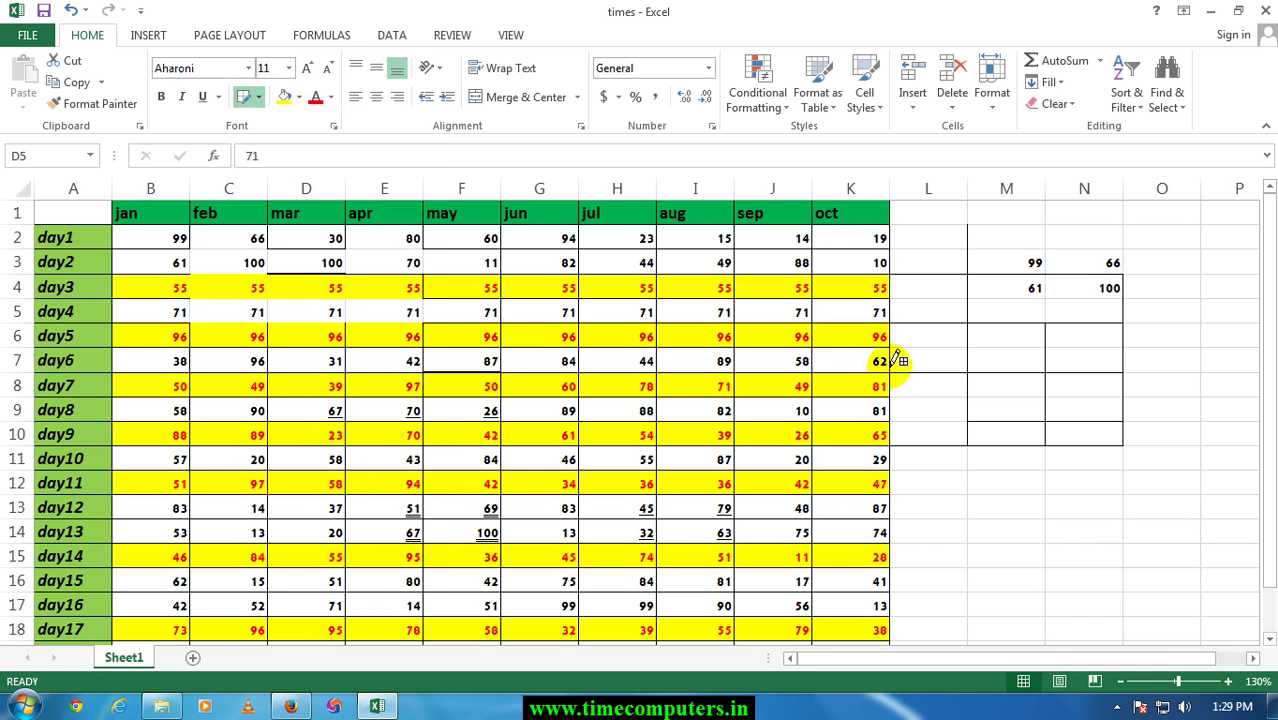
{"action": "left_click_drag", "start_coordinate": [940, 343], "coordinate": [1021, 366]}
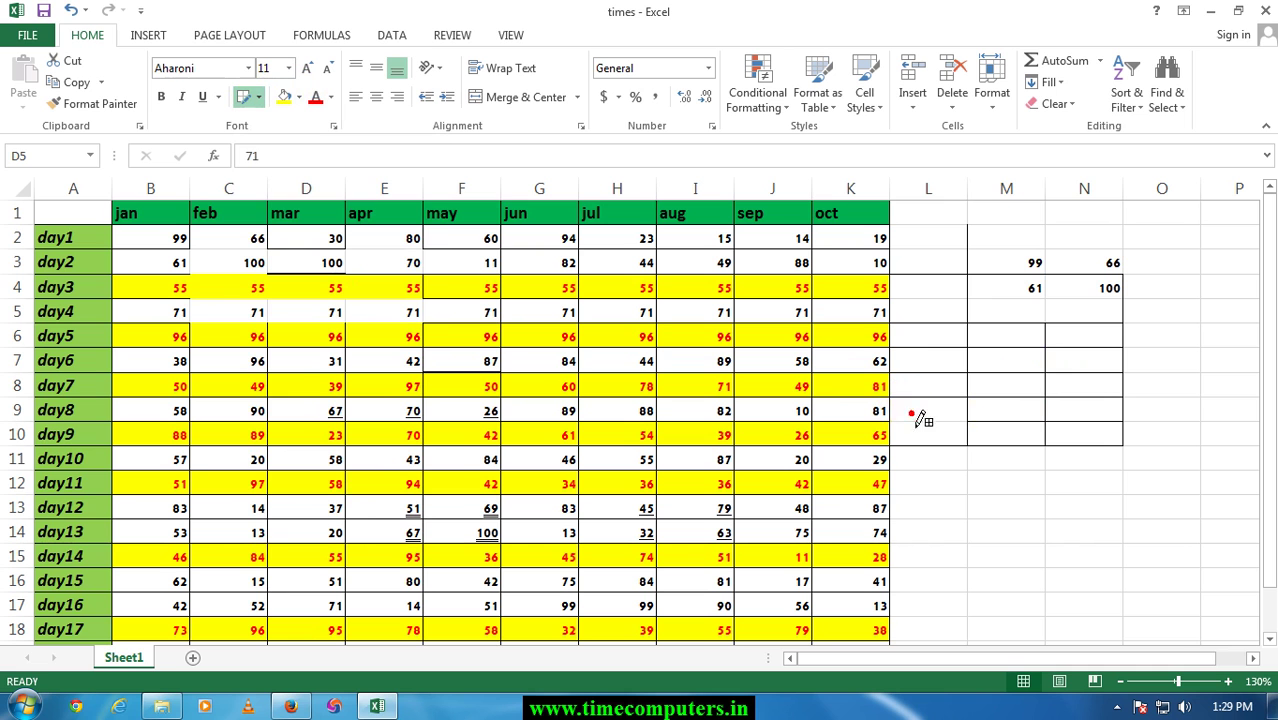
{"action": "left_click_drag", "start_coordinate": [1124, 500], "coordinate": [976, 578]}
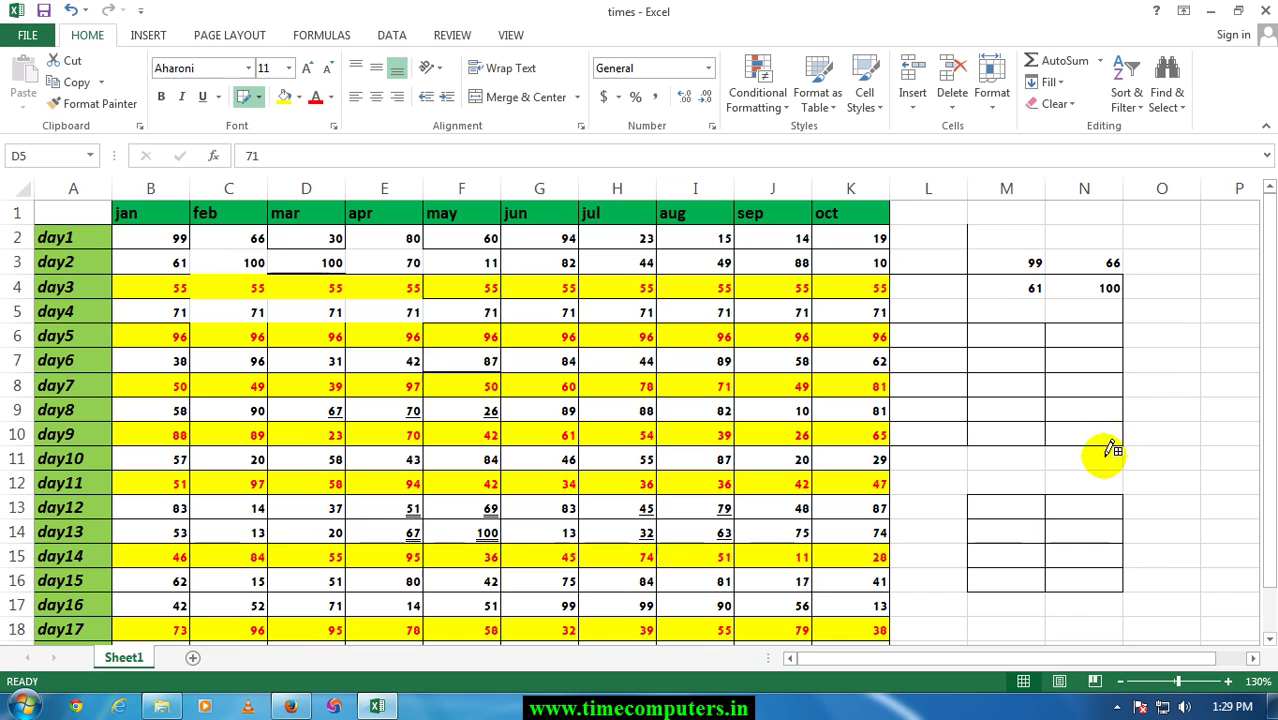
{"action": "left_click_drag", "start_coordinate": [1147, 457], "coordinate": [1201, 518]}
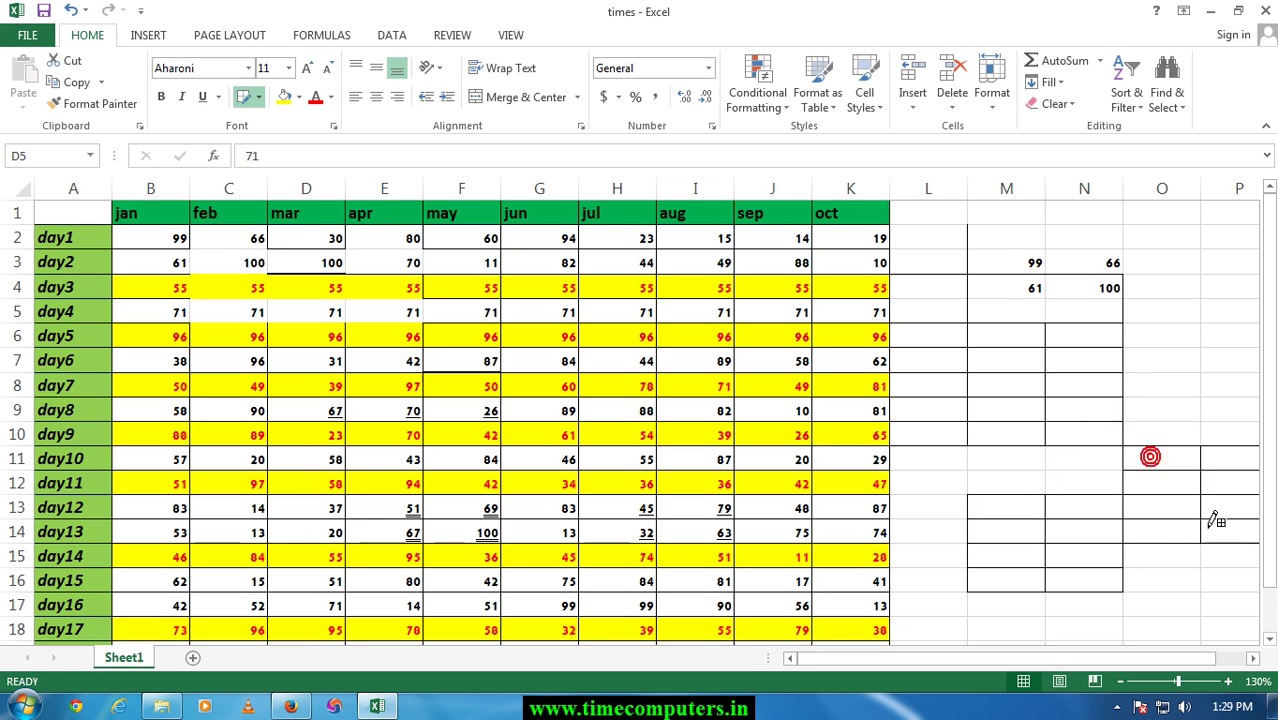
Step: Use Erase Border to wipe the O11:P14 and M13:N16 grids and the inner lines in M6:M7
{"action": "left_click", "coordinate": [258, 97]}
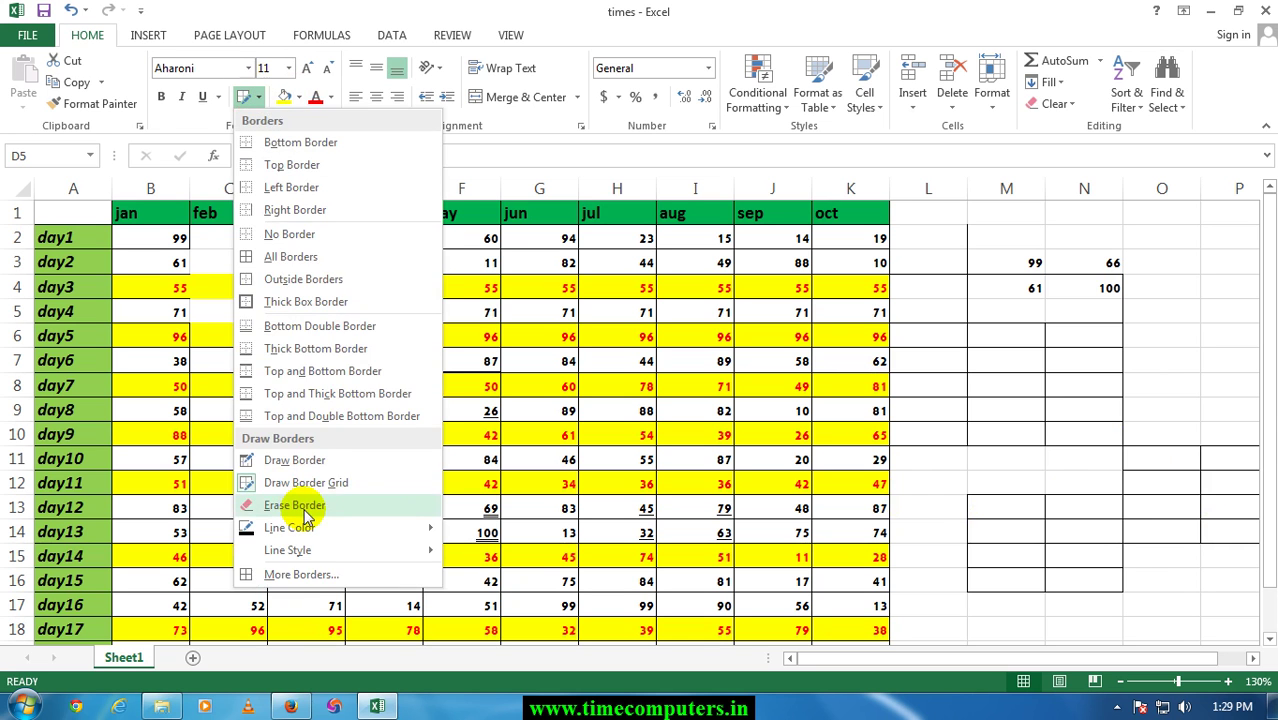
{"action": "left_click", "coordinate": [303, 508]}
{"action": "left_click_drag", "start_coordinate": [1201, 485], "coordinate": [1152, 536]}
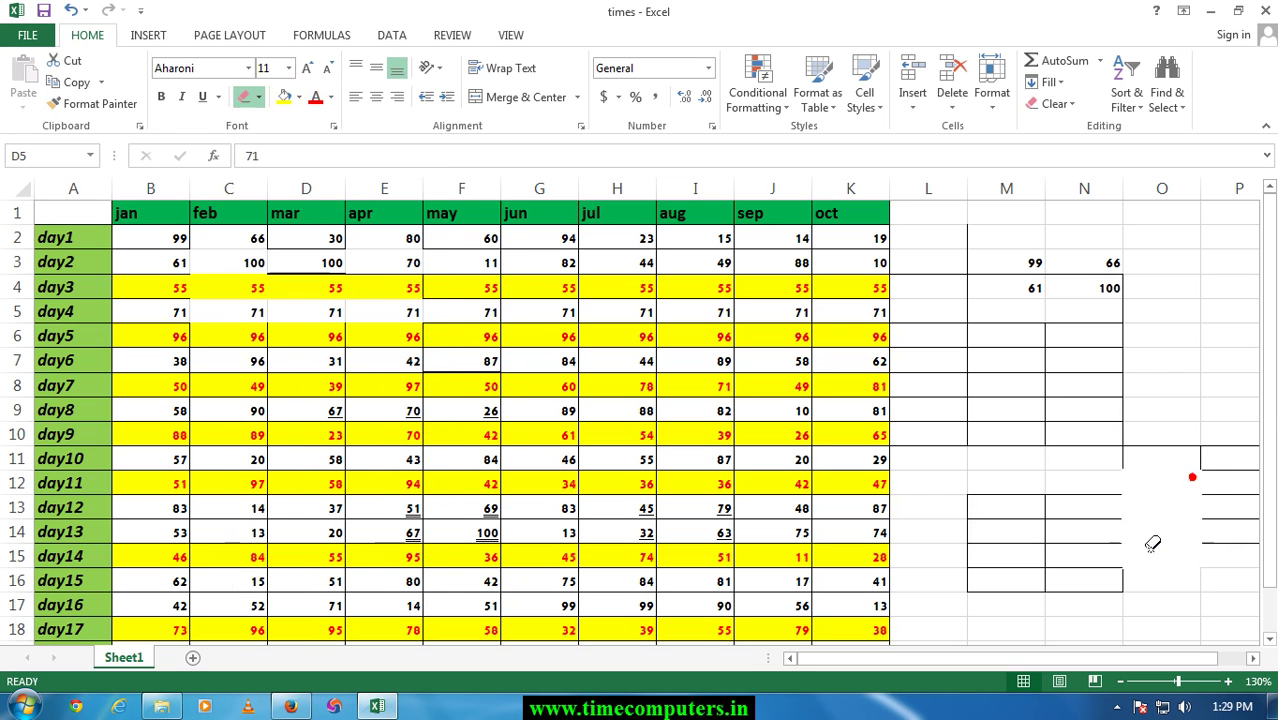
{"action": "left_click_drag", "start_coordinate": [1152, 602], "coordinate": [990, 510]}
{"action": "left_click_drag", "start_coordinate": [1178, 432], "coordinate": [1252, 546]}
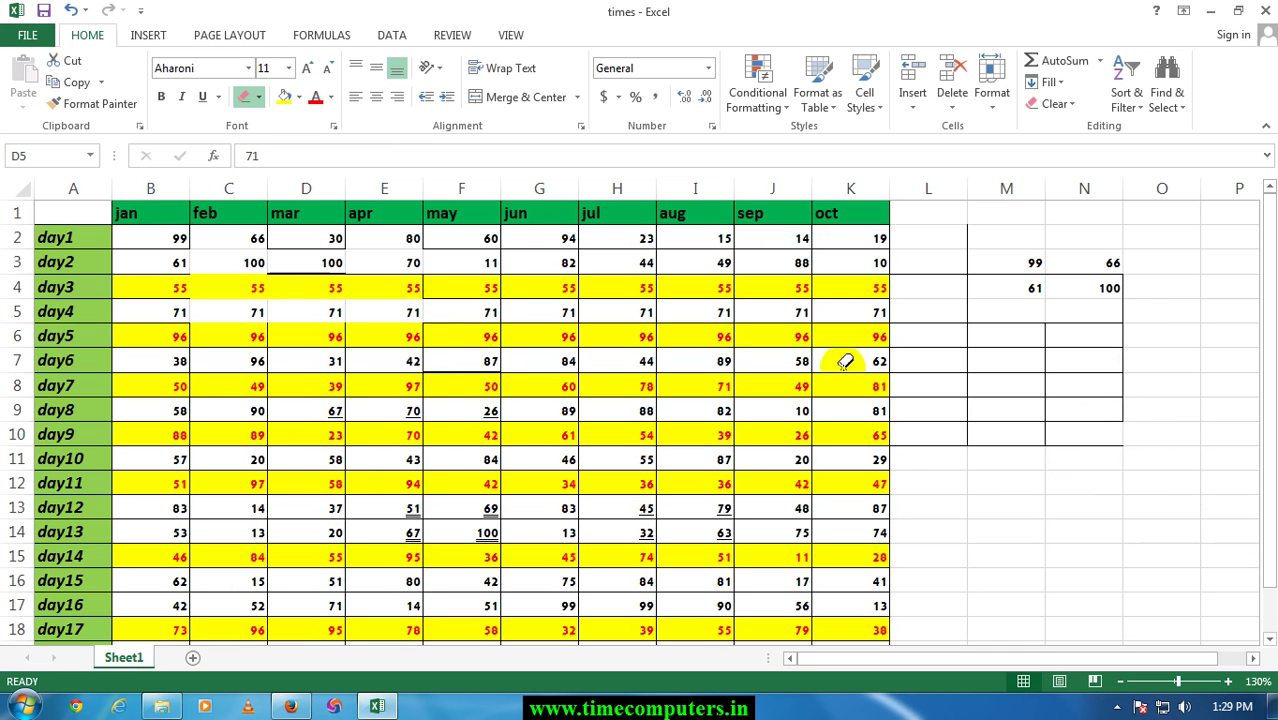
{"action": "left_click_drag", "start_coordinate": [1012, 340], "coordinate": [1028, 363]}
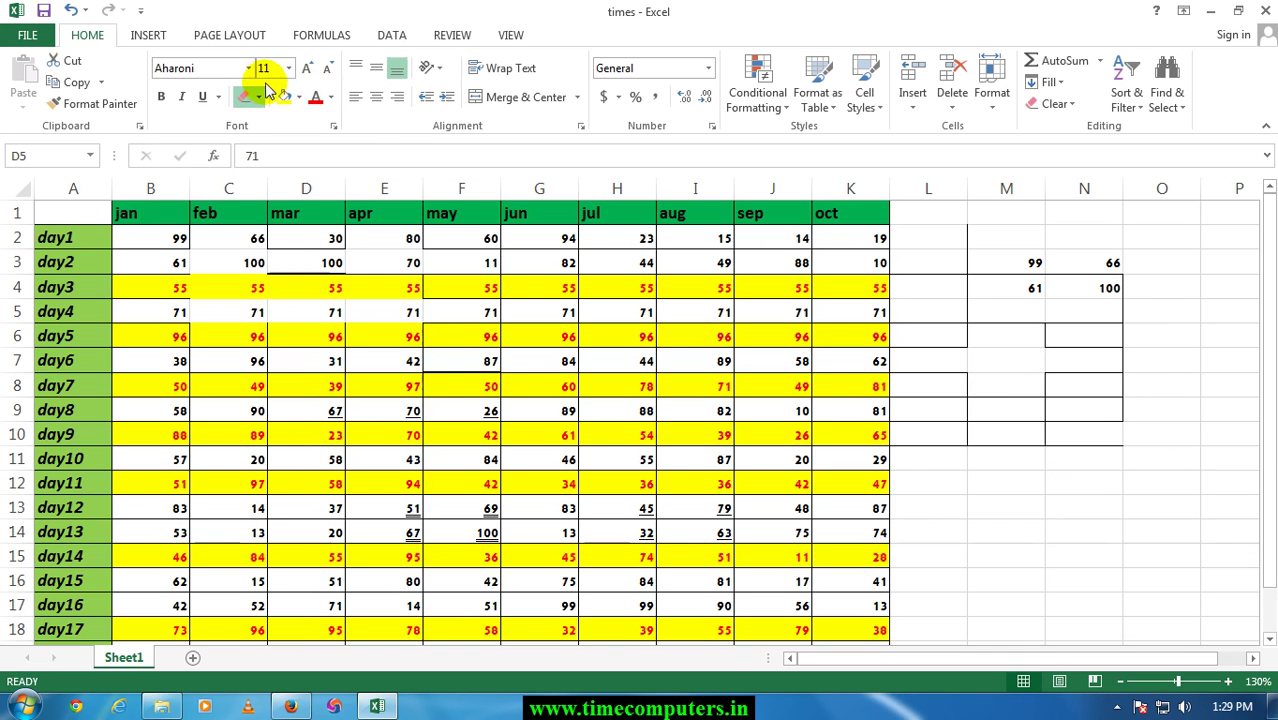
Step: Pick the double-line border style and draw a border grid over M12:N16
{"action": "left_click", "coordinate": [260, 97]}
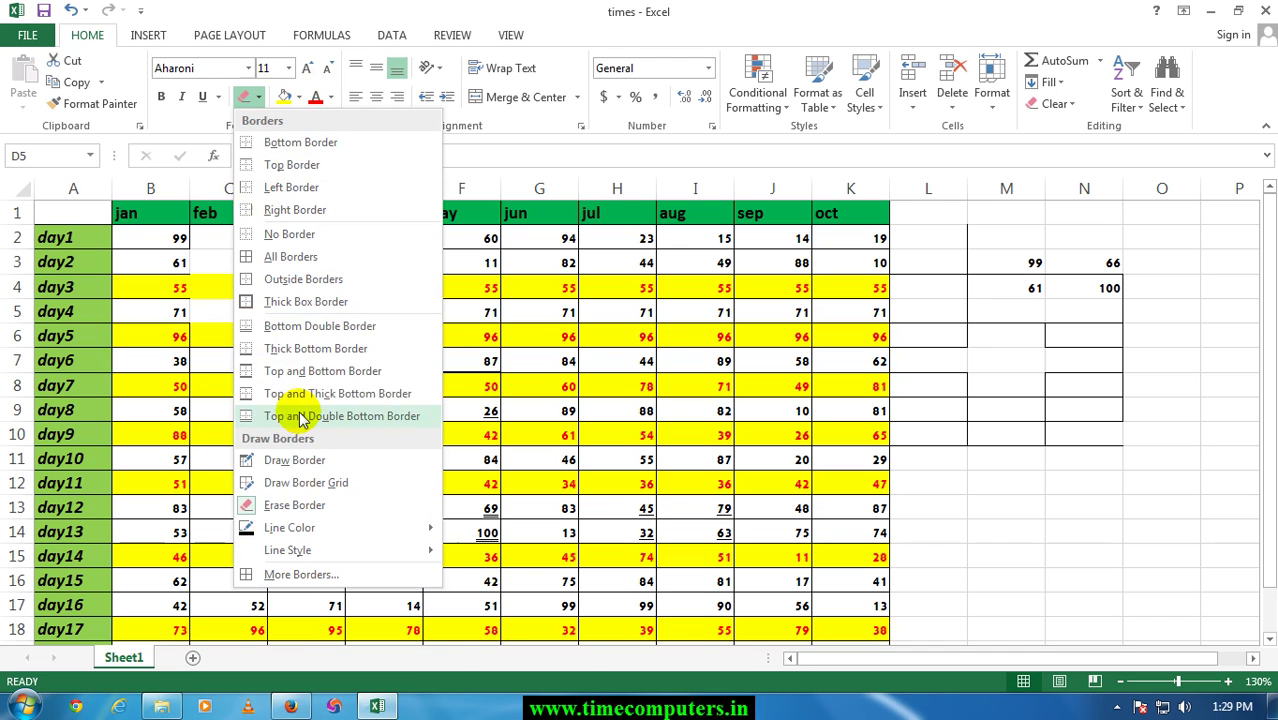
{"action": "mouse_move", "coordinate": [311, 532]}
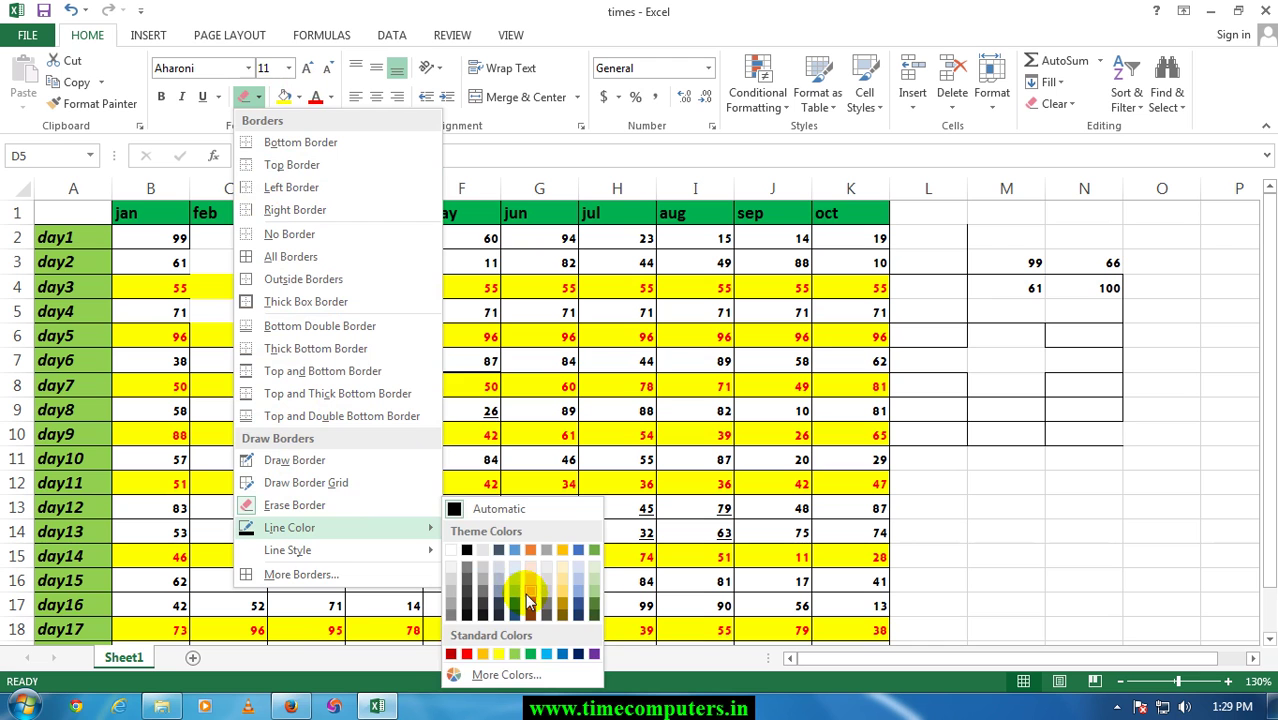
{"action": "mouse_move", "coordinate": [380, 553]}
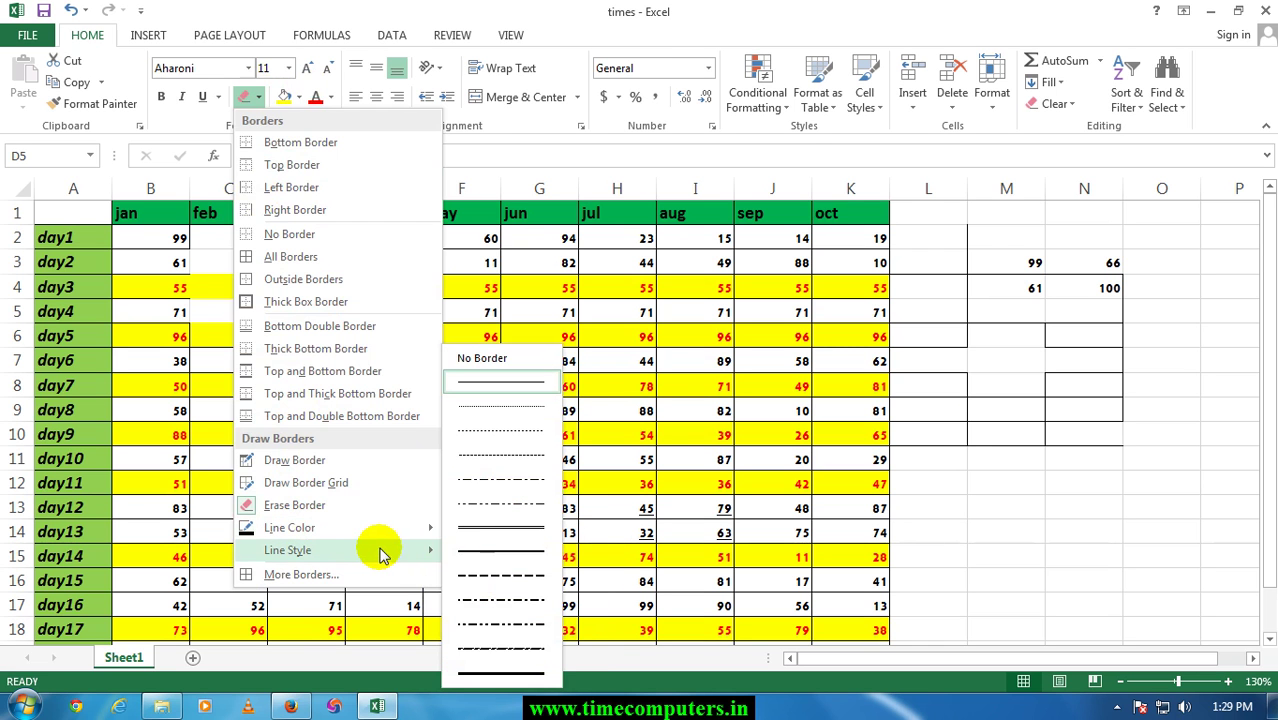
{"action": "left_click", "coordinate": [958, 428]}
{"action": "left_click", "coordinate": [940, 435]}
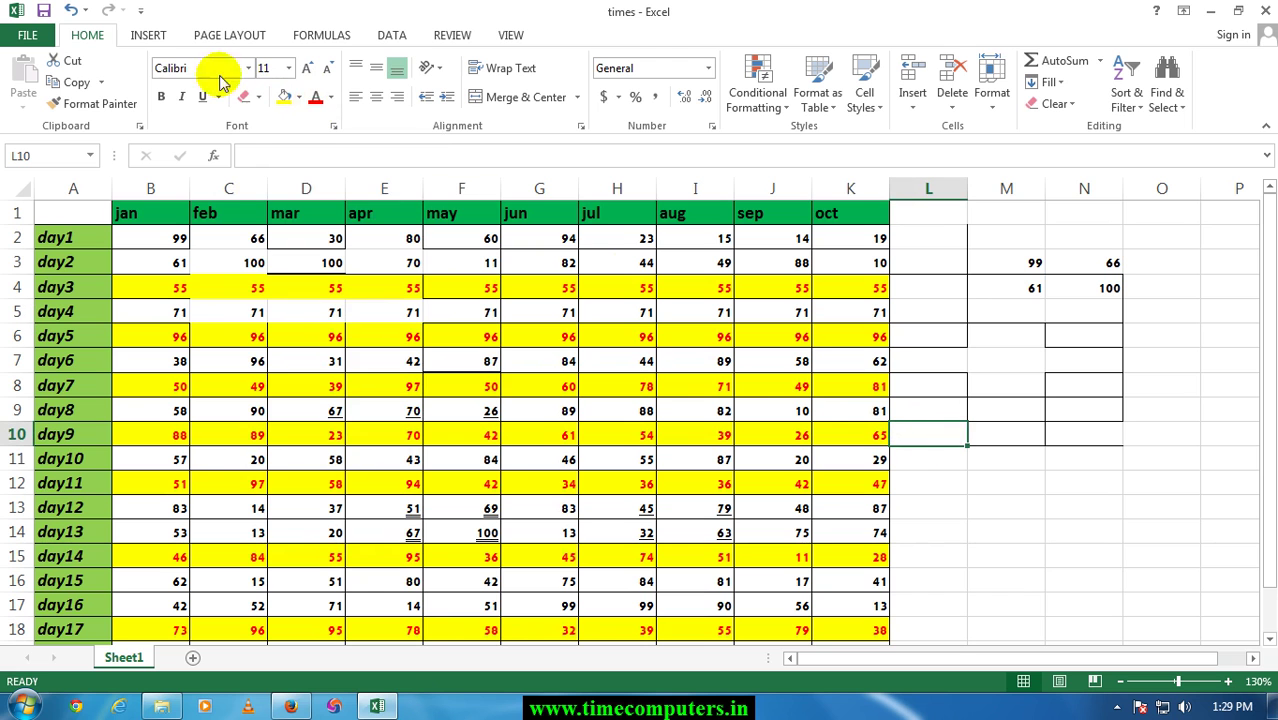
{"action": "left_click", "coordinate": [258, 97]}
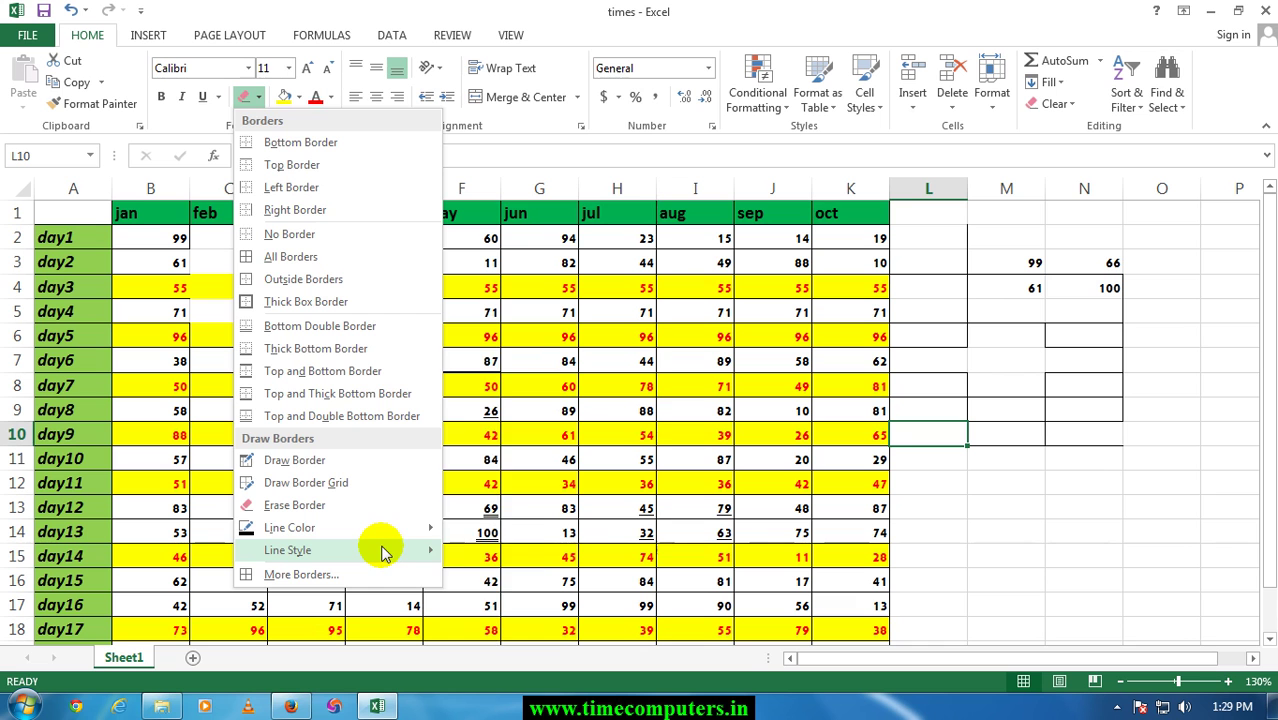
{"action": "mouse_move", "coordinate": [380, 550]}
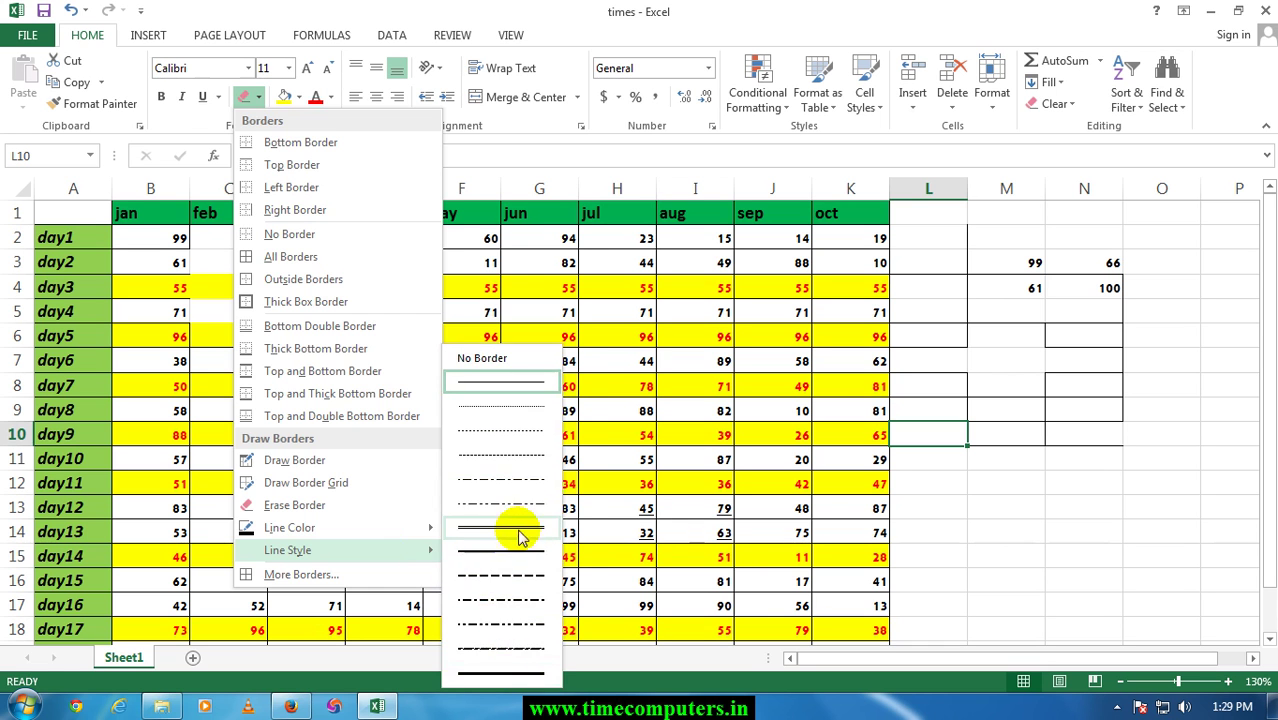
{"action": "left_click", "coordinate": [516, 528]}
{"action": "left_click_drag", "start_coordinate": [968, 472], "coordinate": [1058, 585]}
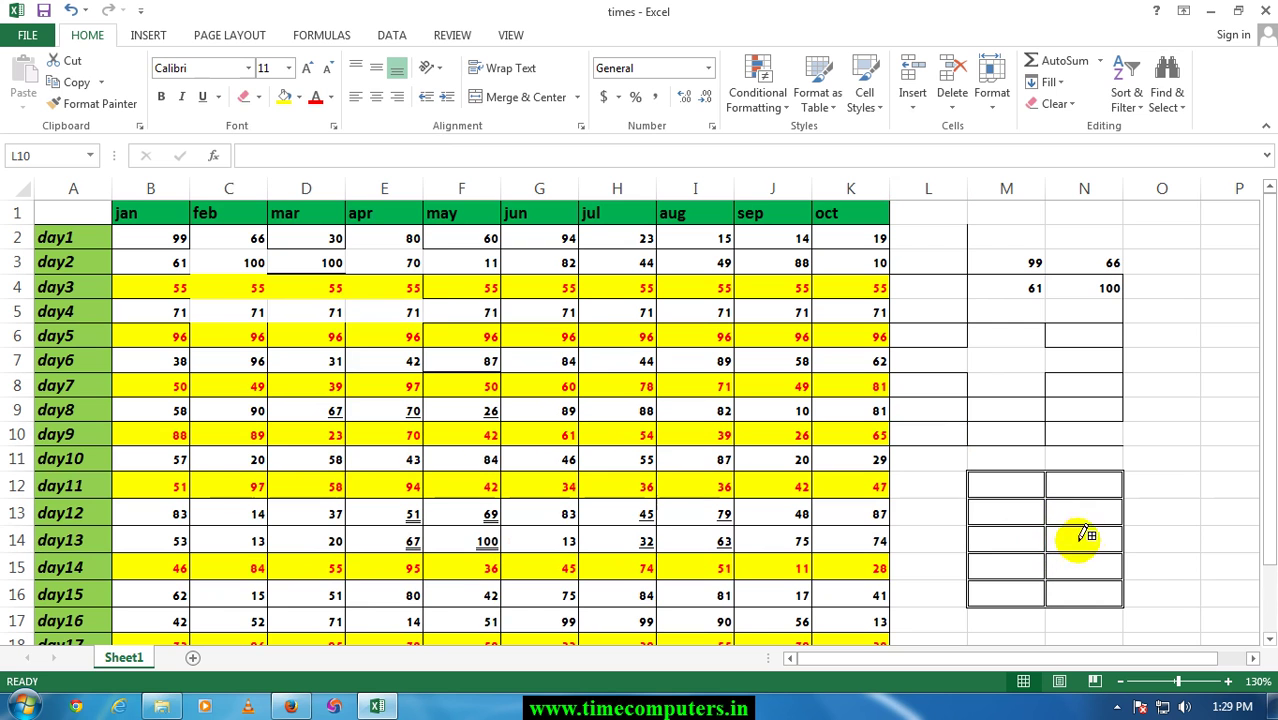
{"action": "left_click", "coordinate": [256, 101]}
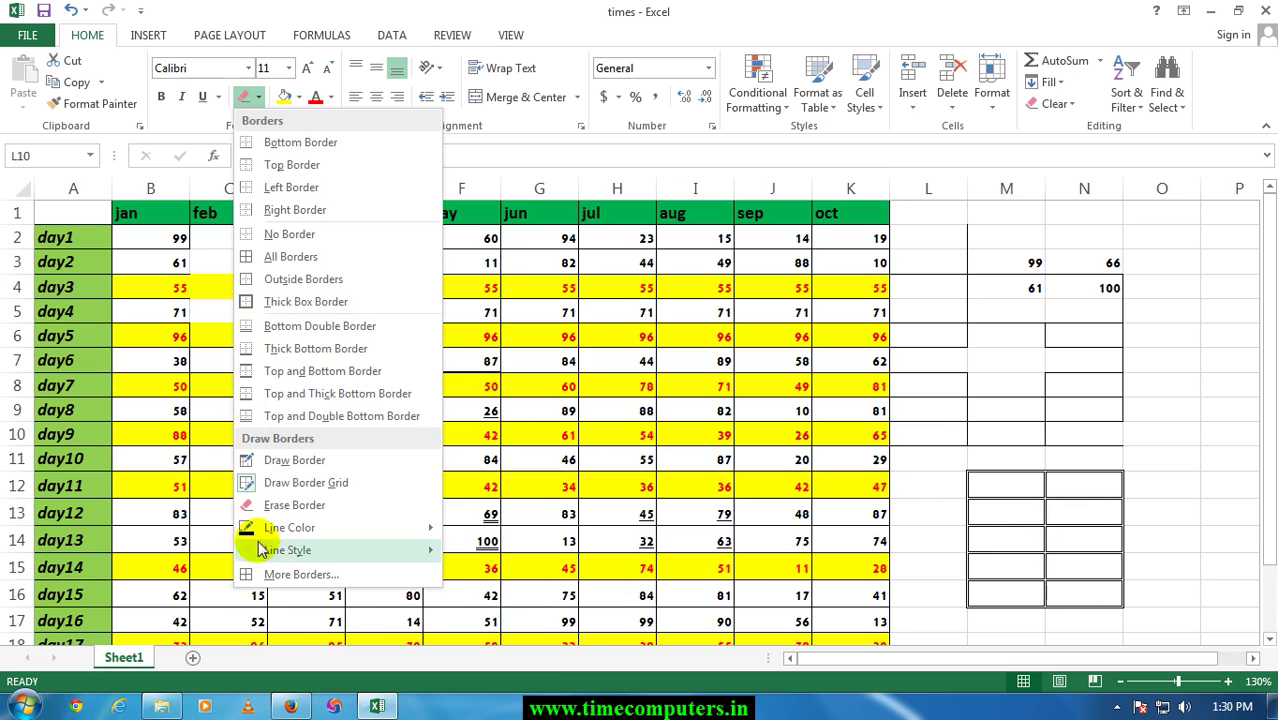
{"action": "mouse_move", "coordinate": [285, 549]}
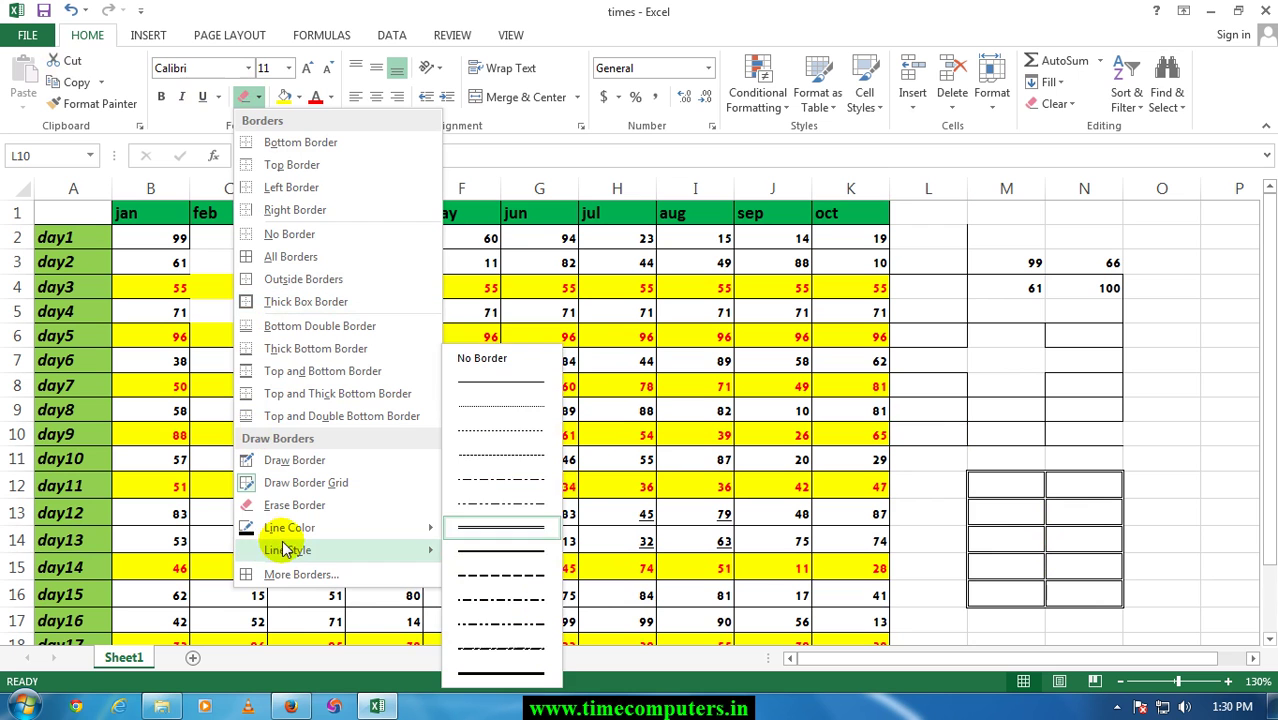
{"action": "left_click", "coordinate": [351, 572]}
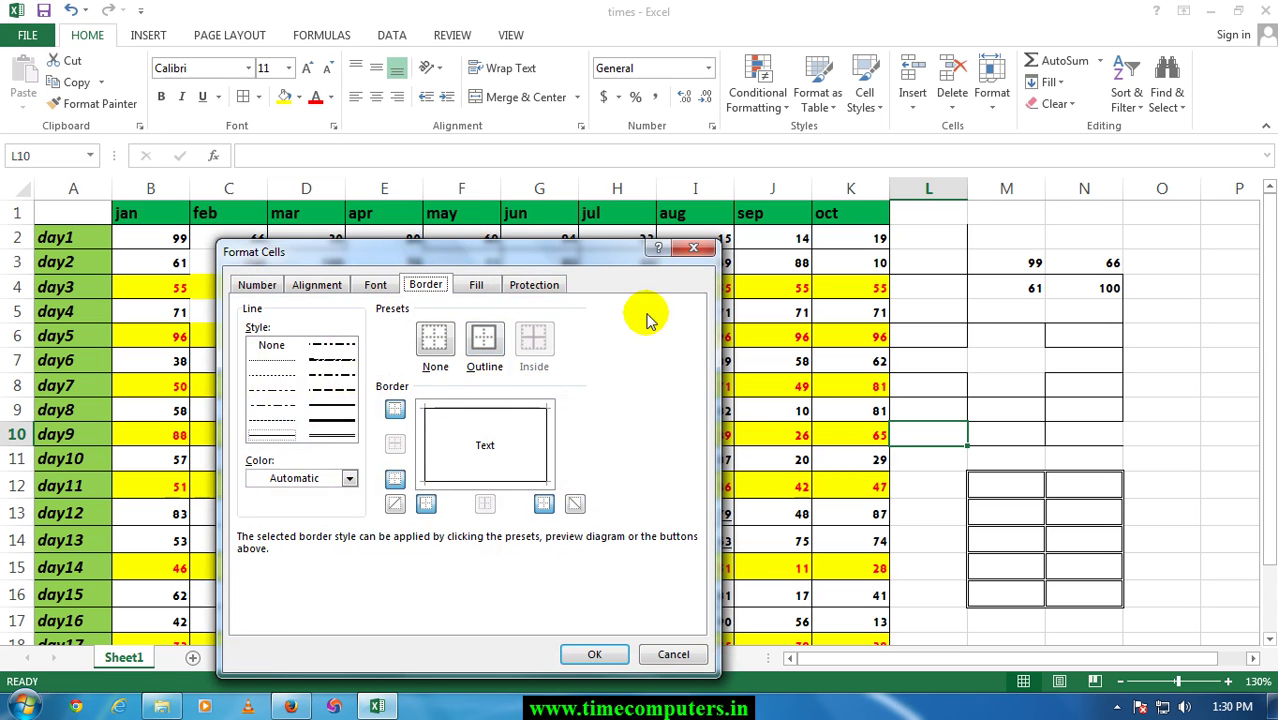
{"action": "left_click", "coordinate": [693, 248]}
{"action": "left_click", "coordinate": [616, 314]}
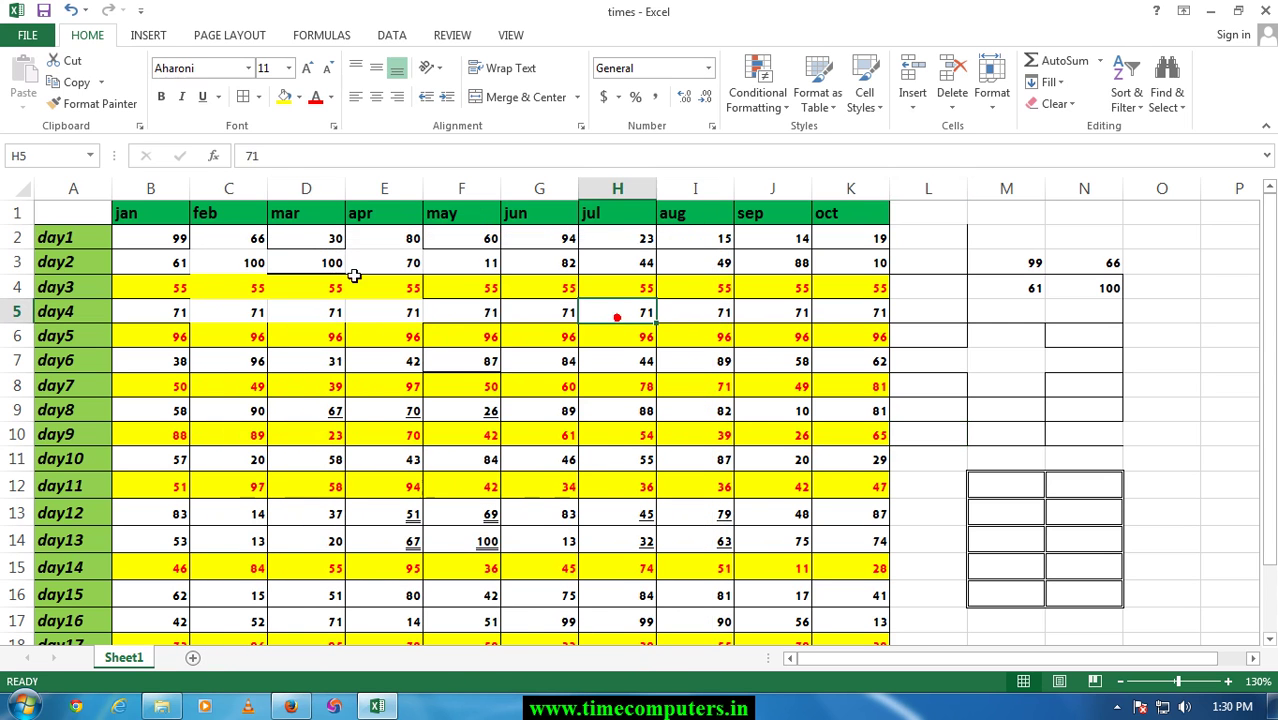
Step: Give cells N8:N9 a Light Green fill from the Standard Colors
{"action": "left_click", "coordinate": [565, 400]}
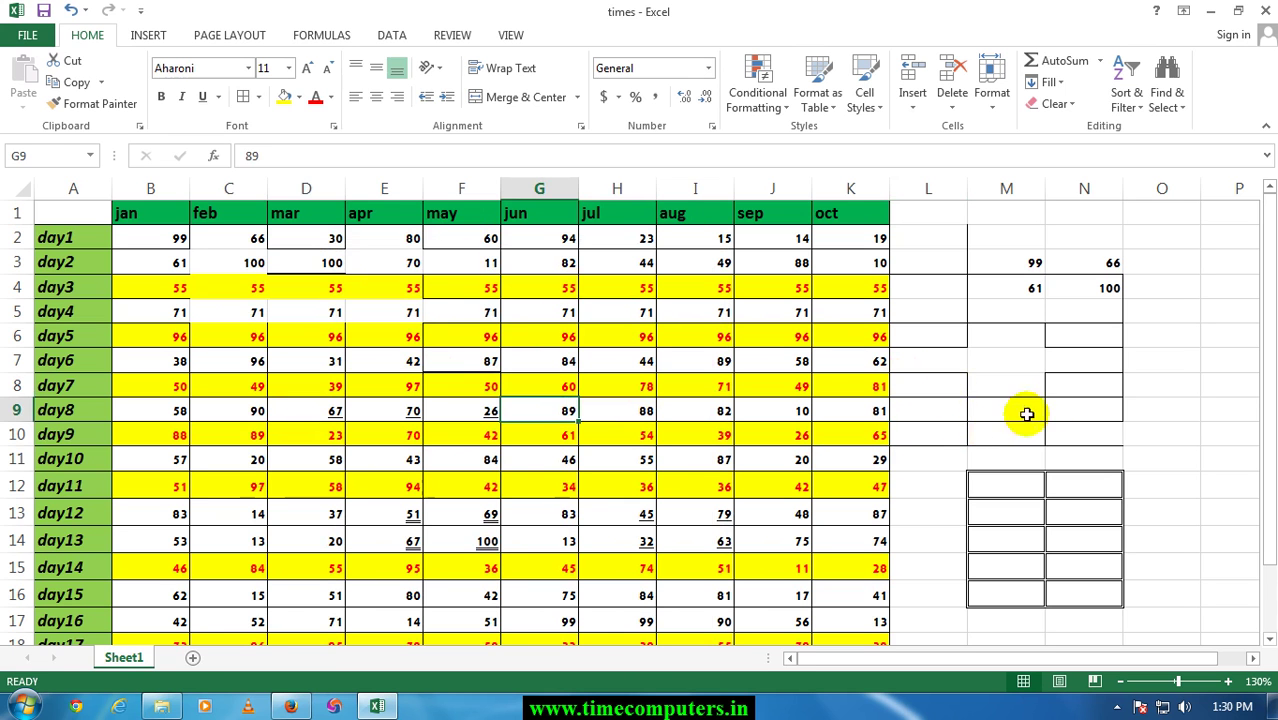
{"action": "left_click_drag", "start_coordinate": [1064, 384], "coordinate": [1068, 410]}
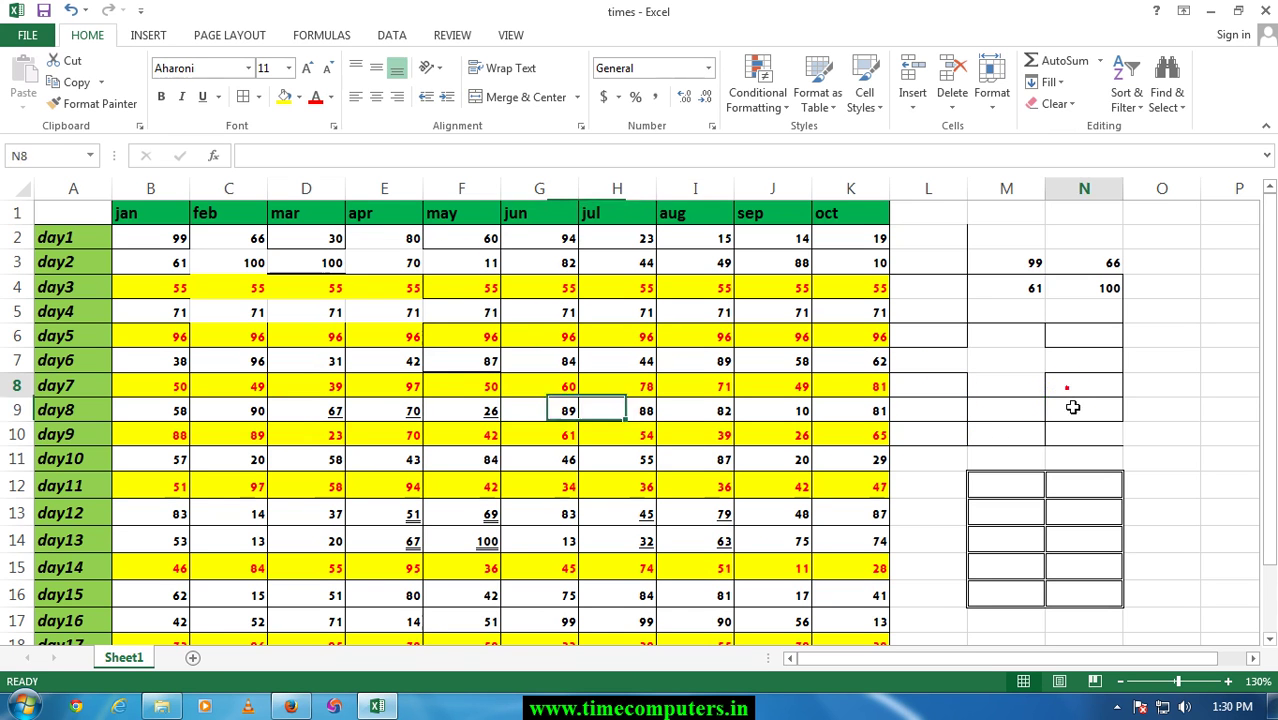
{"action": "left_click", "coordinate": [300, 98]}
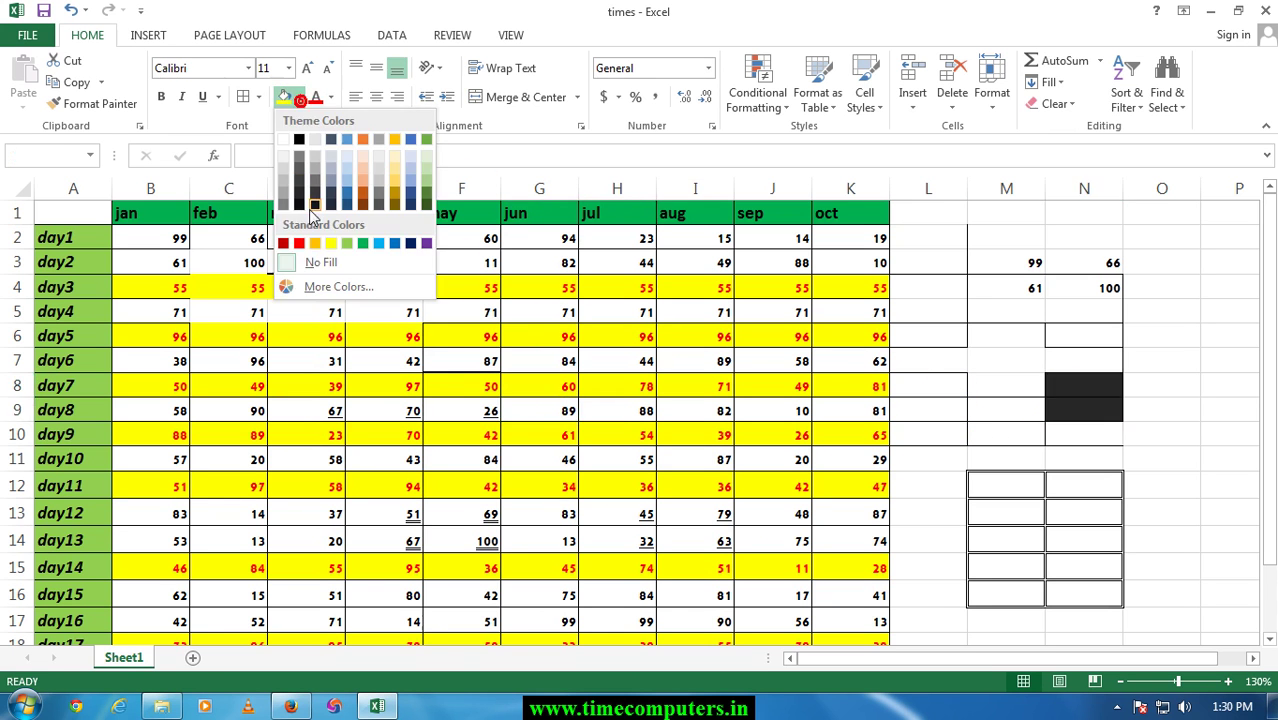
{"action": "left_click", "coordinate": [352, 245]}
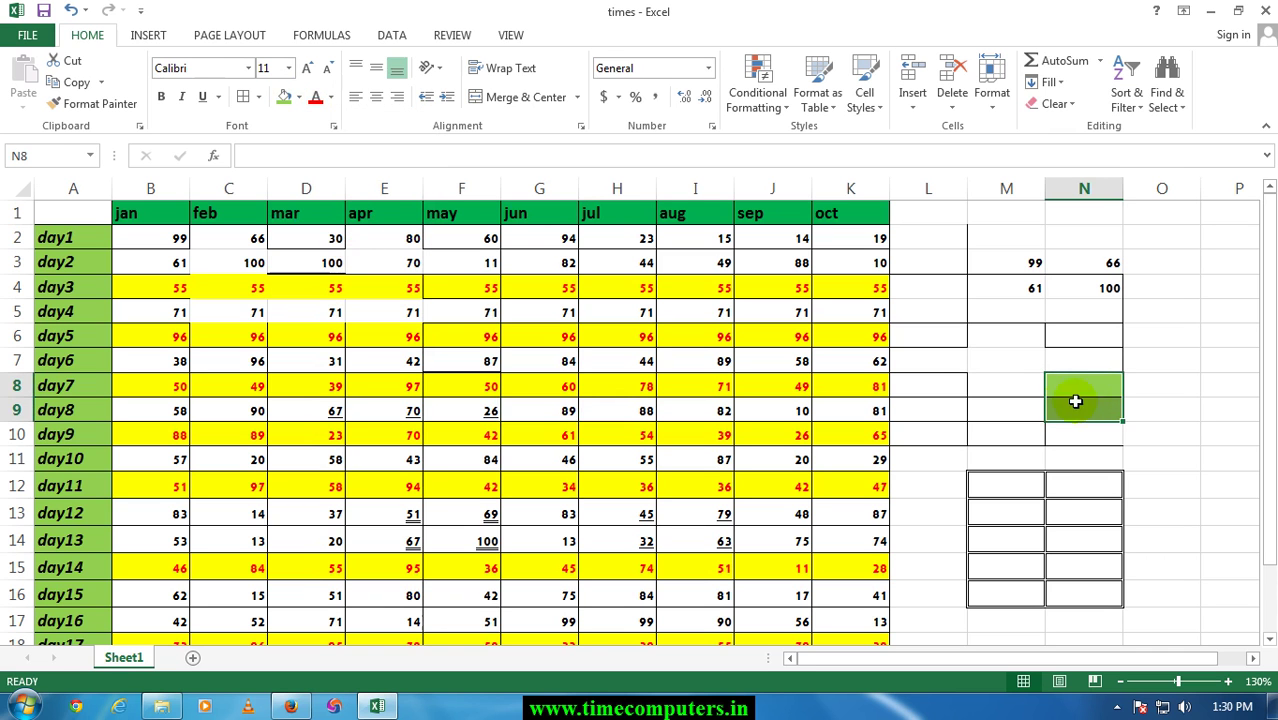
{"action": "left_click", "coordinate": [1064, 501]}
Step: Select the values 63, 75 and 74 in I14:K14 and show the Font Color choices
{"action": "left_click_drag", "start_coordinate": [690, 540], "coordinate": [845, 543]}
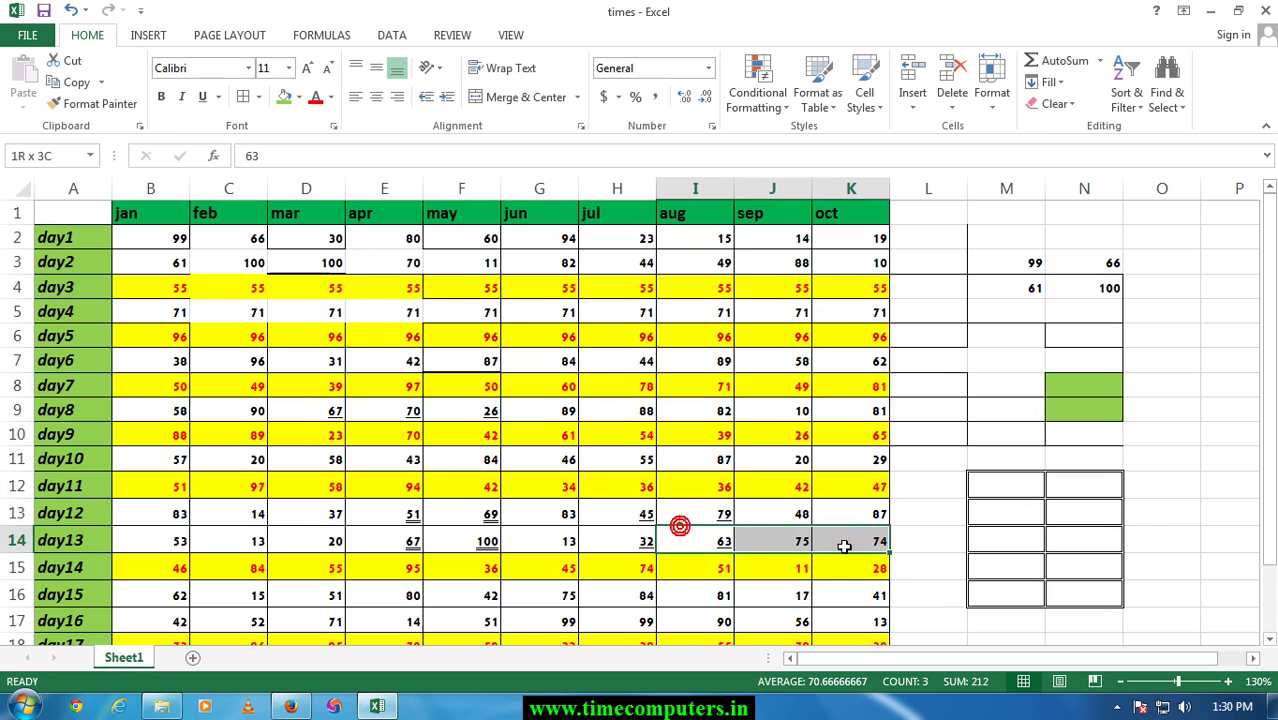
{"action": "left_click", "coordinate": [331, 97]}
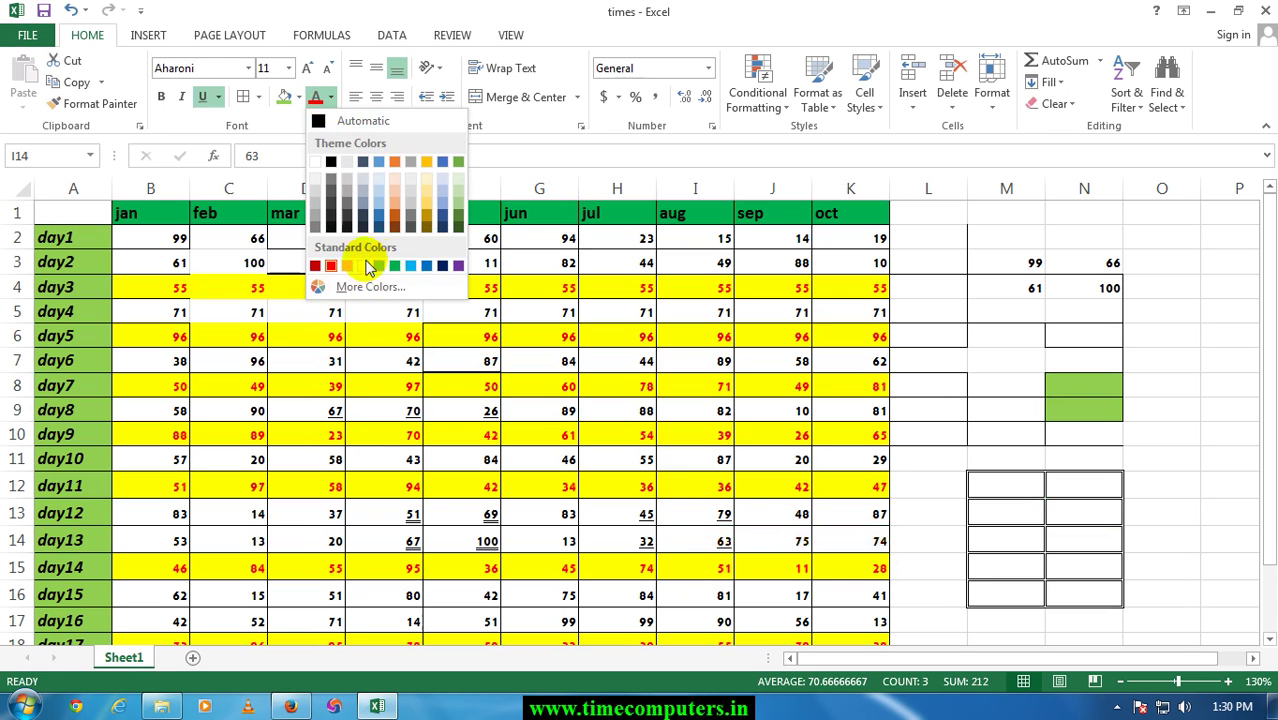